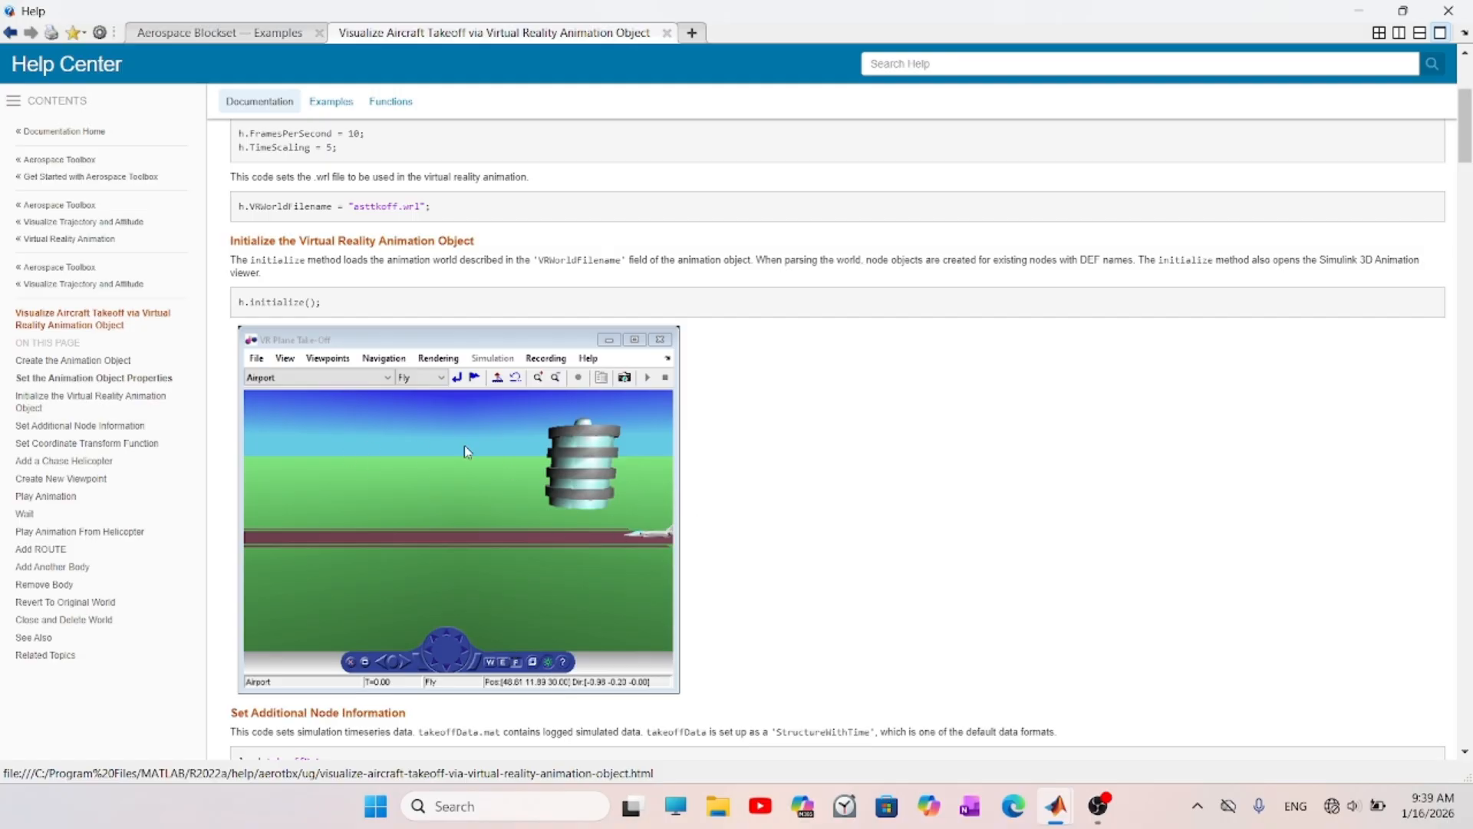
- Move and widen the VR Plane Take-Off viewer, and open its world in the 3D World Editor
scroll(626, 467, "down", 1)
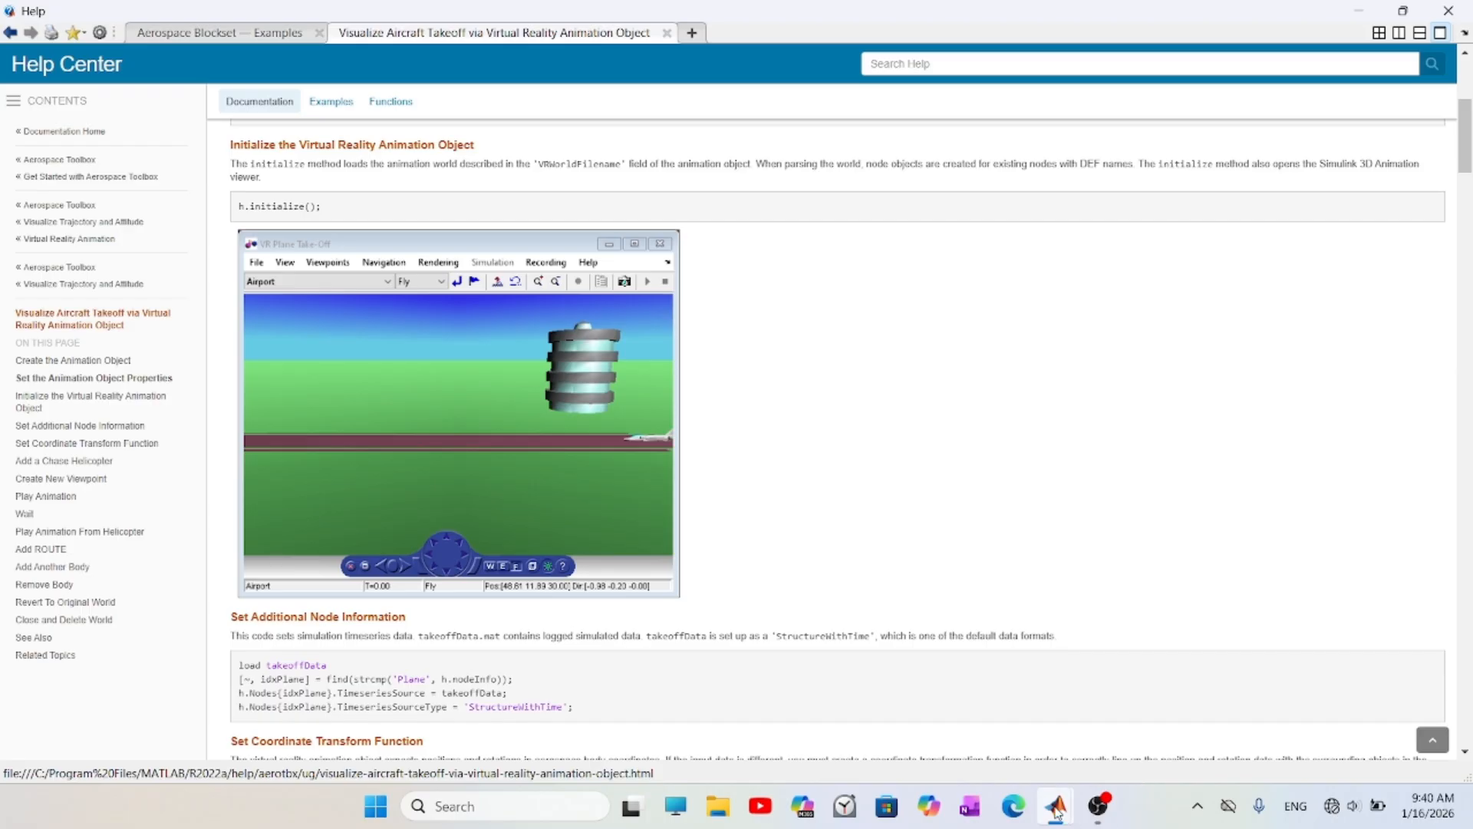
mouse_move(1057, 805)
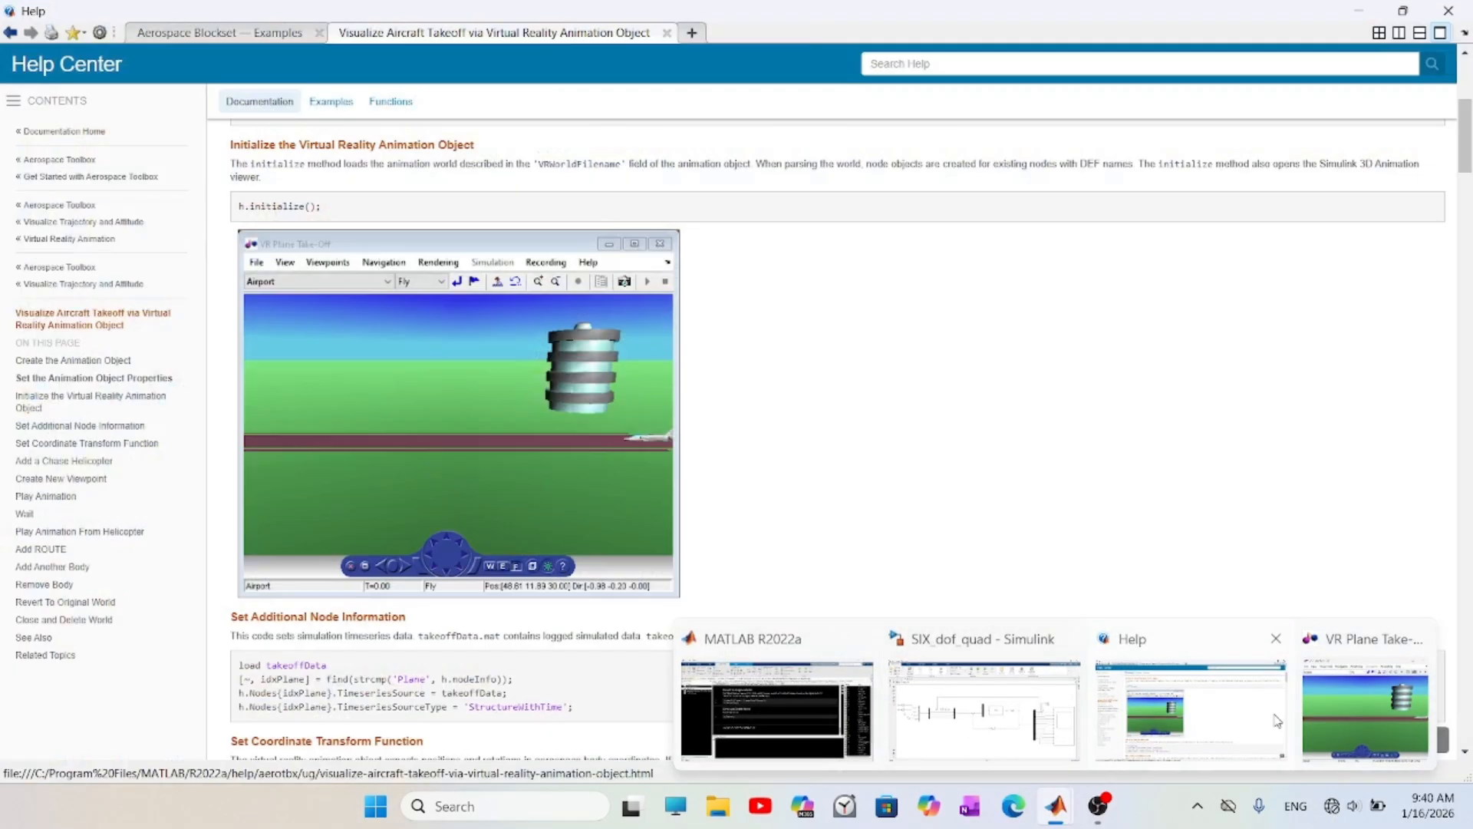
left_click(1388, 707)
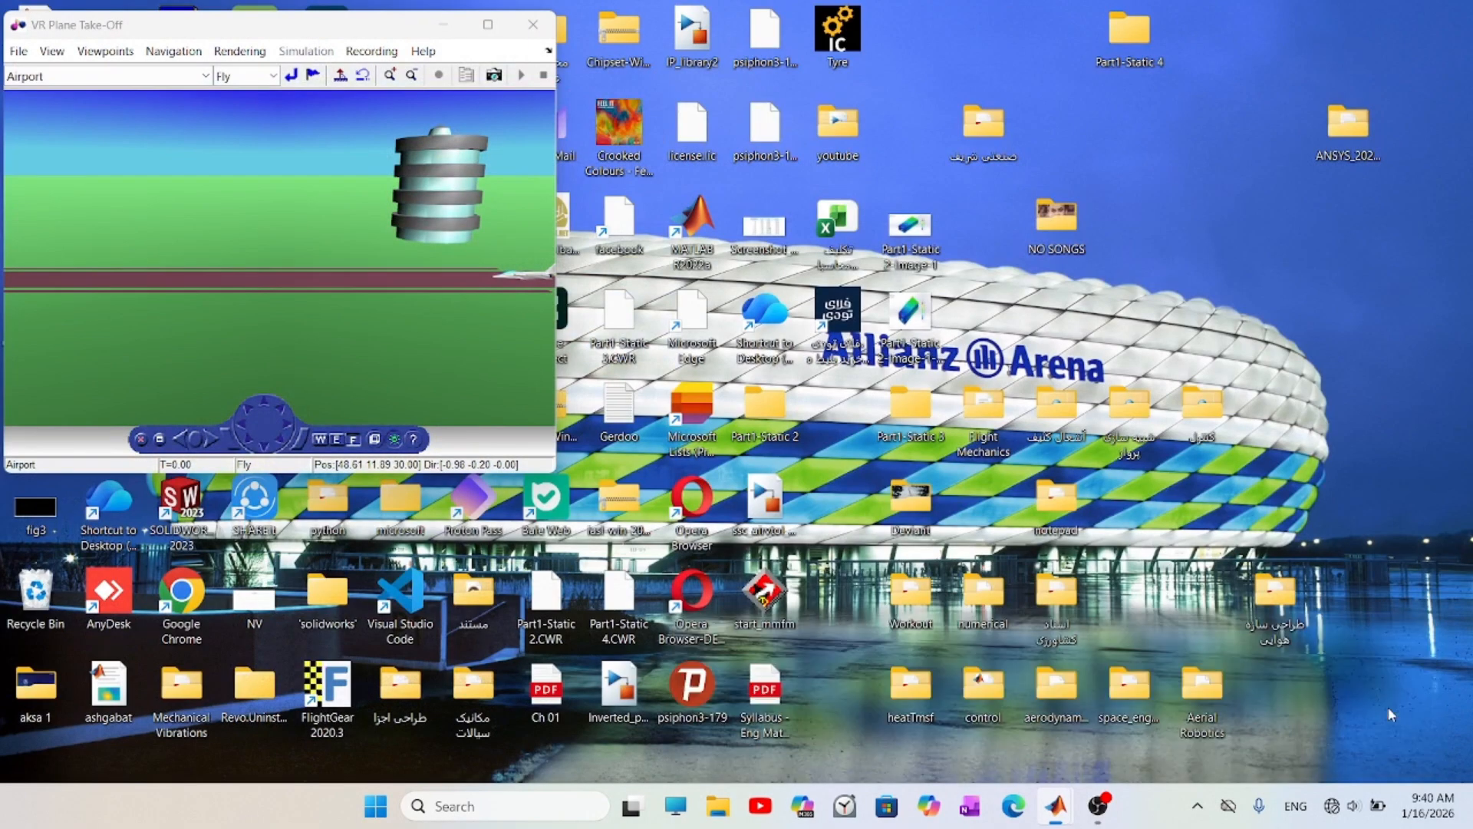
left_click_drag(181, 24, 355, 91)
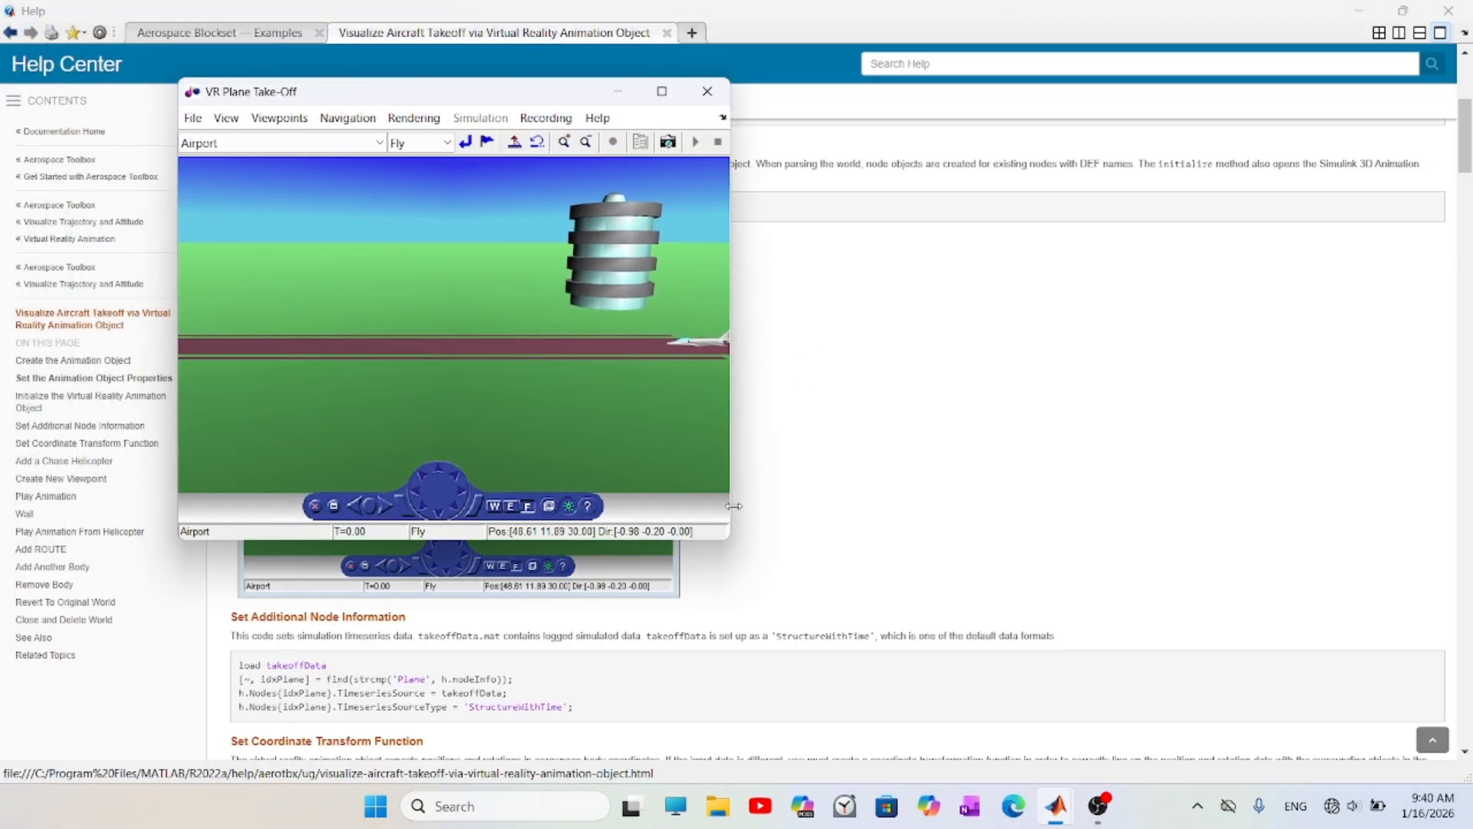
left_click_drag(730, 445, 891, 457)
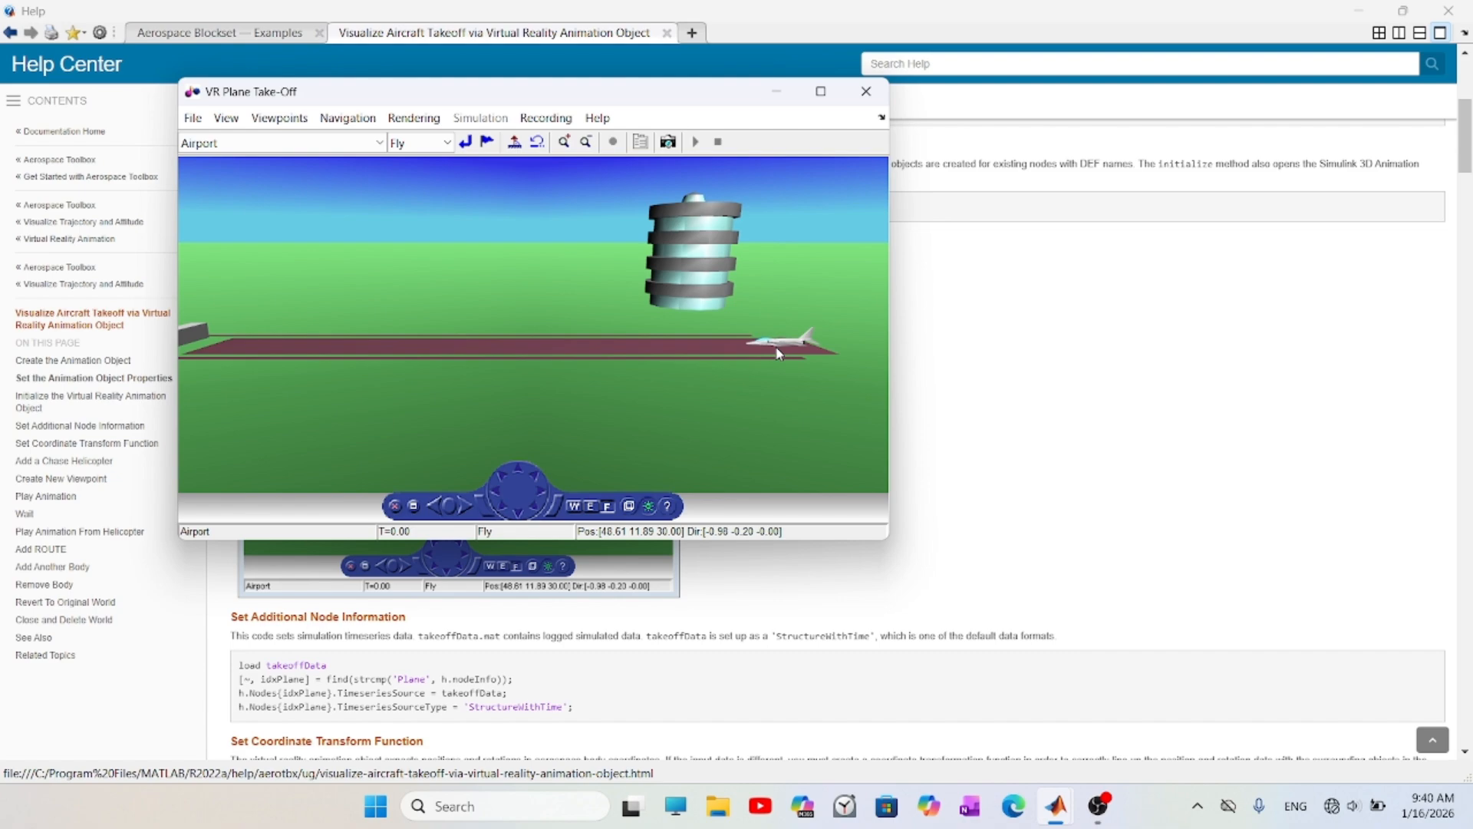
left_click(192, 117)
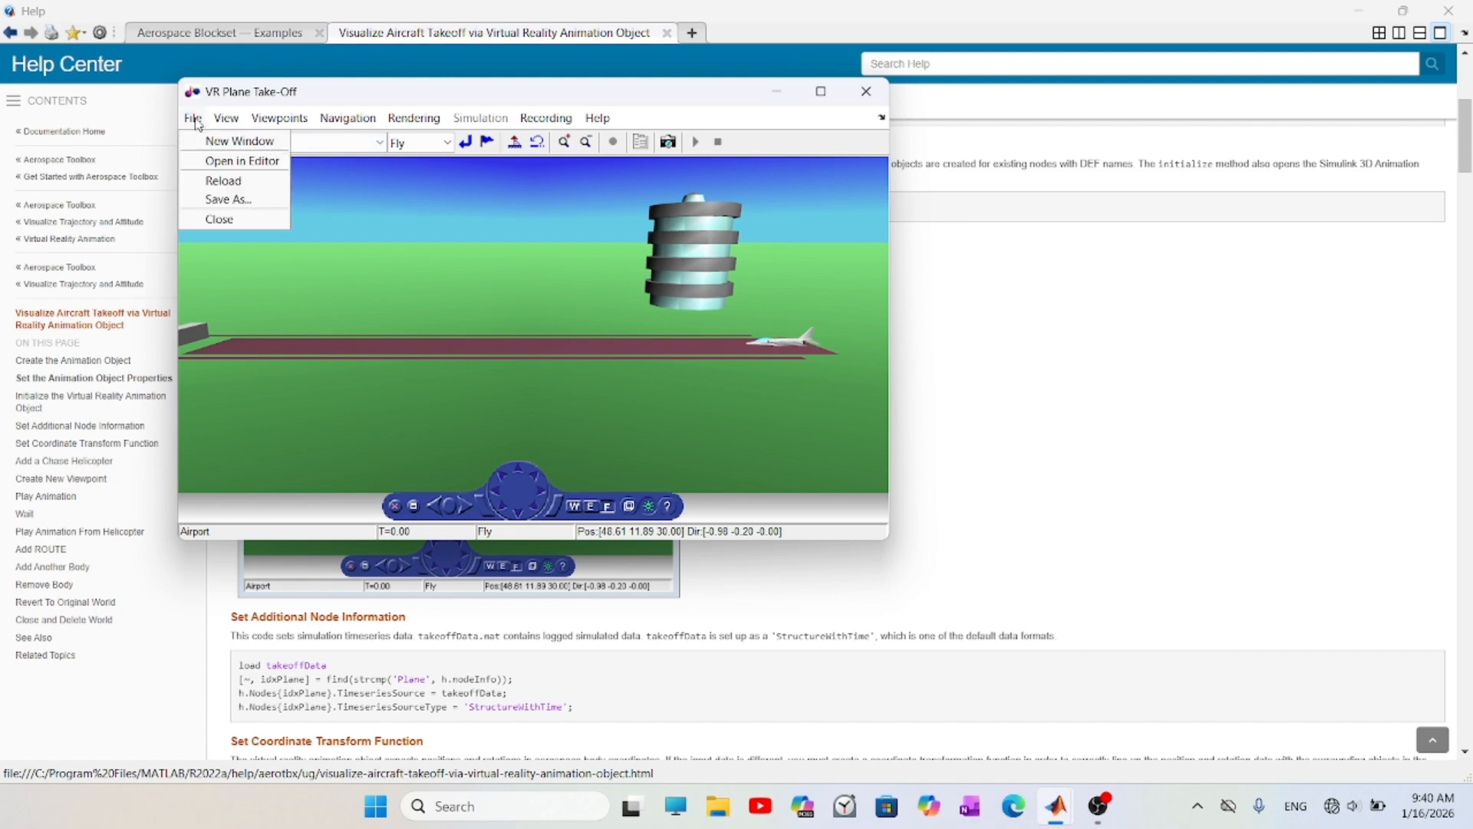
left_click(229, 162)
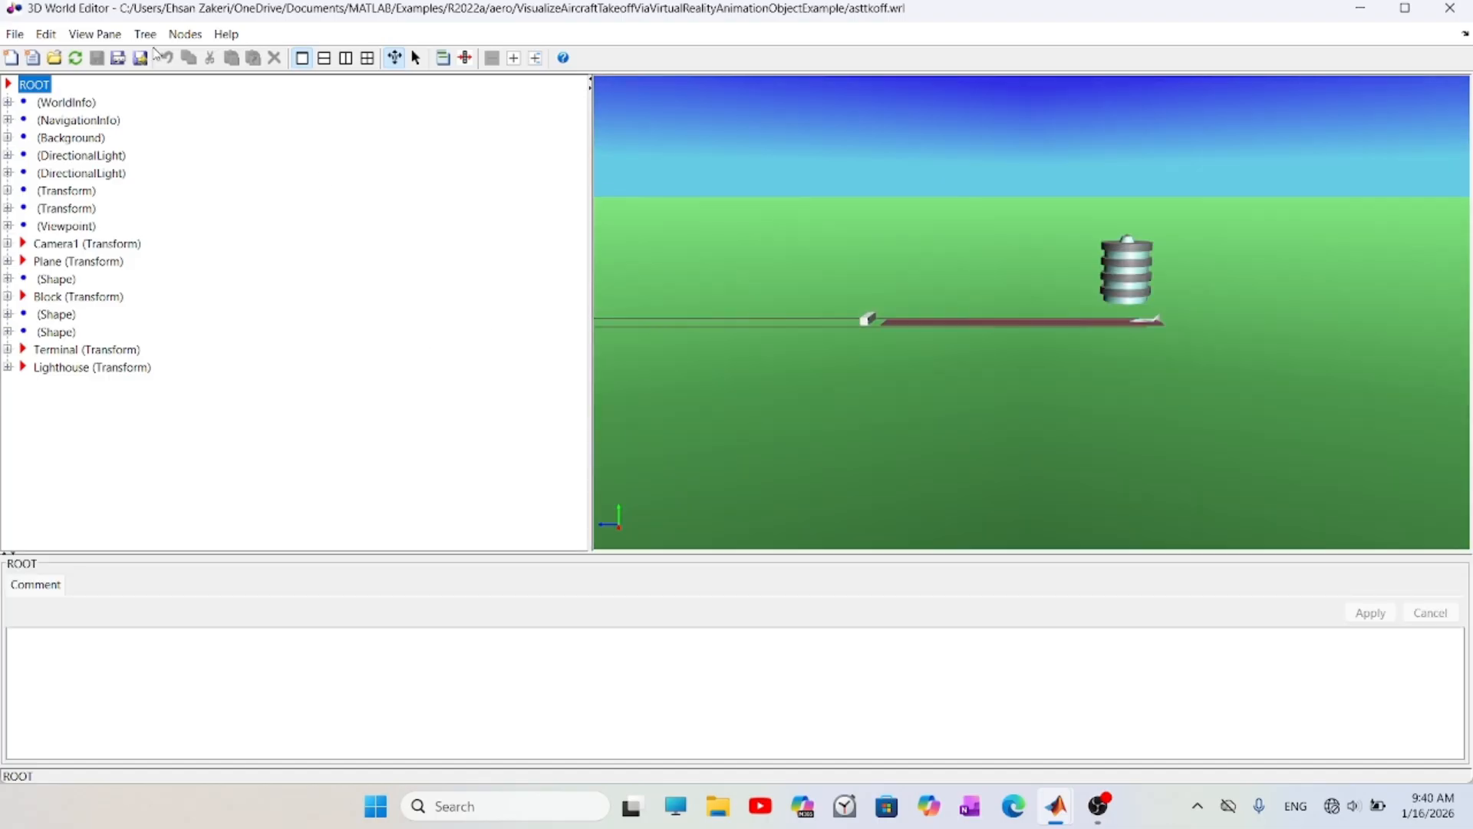
- Import the quadcopter model from its STL file into the take-off world
left_click(185, 34)
mouse_move(315, 114)
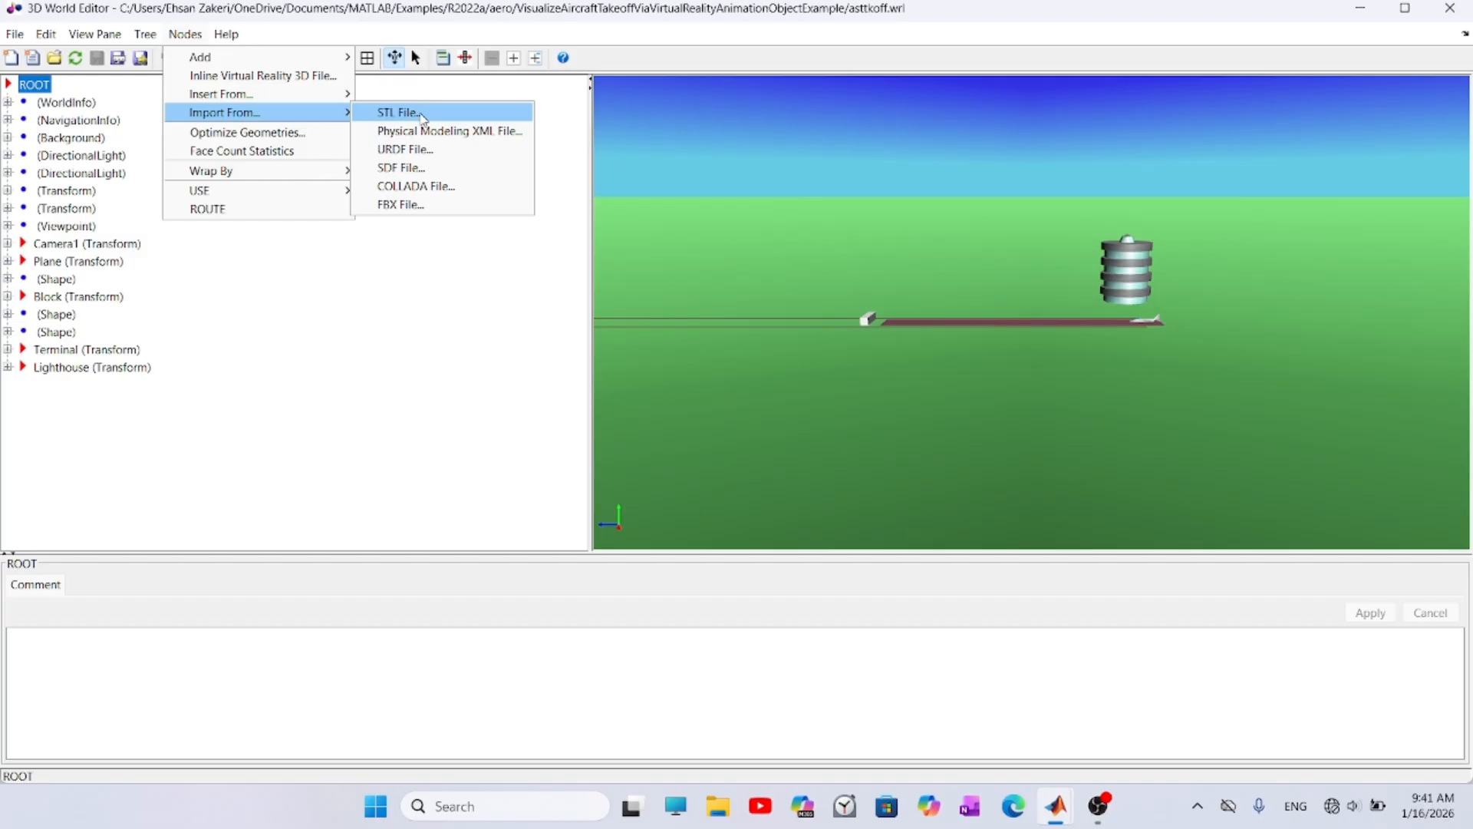
left_click(424, 119)
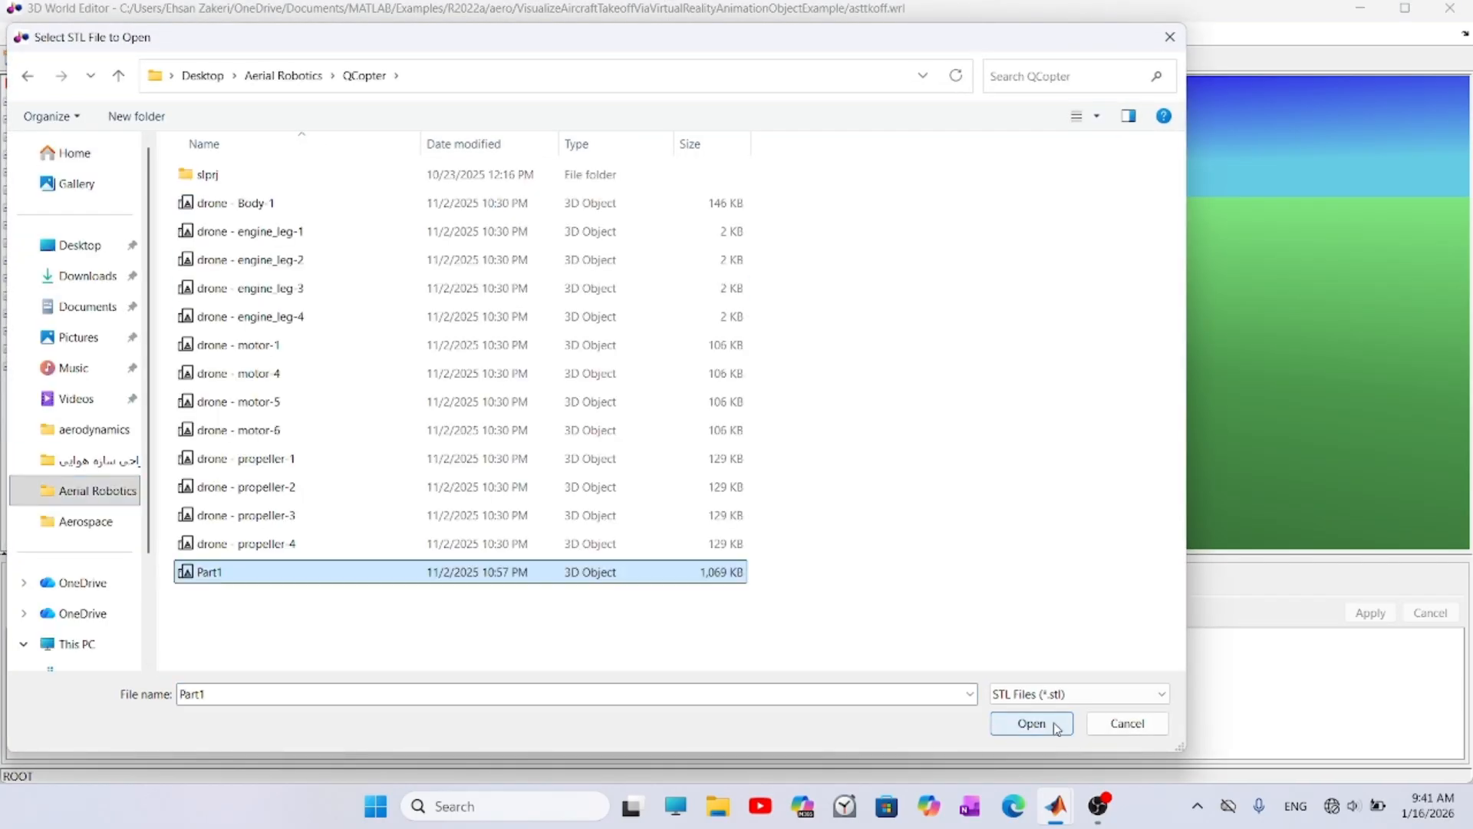
left_click(1029, 720)
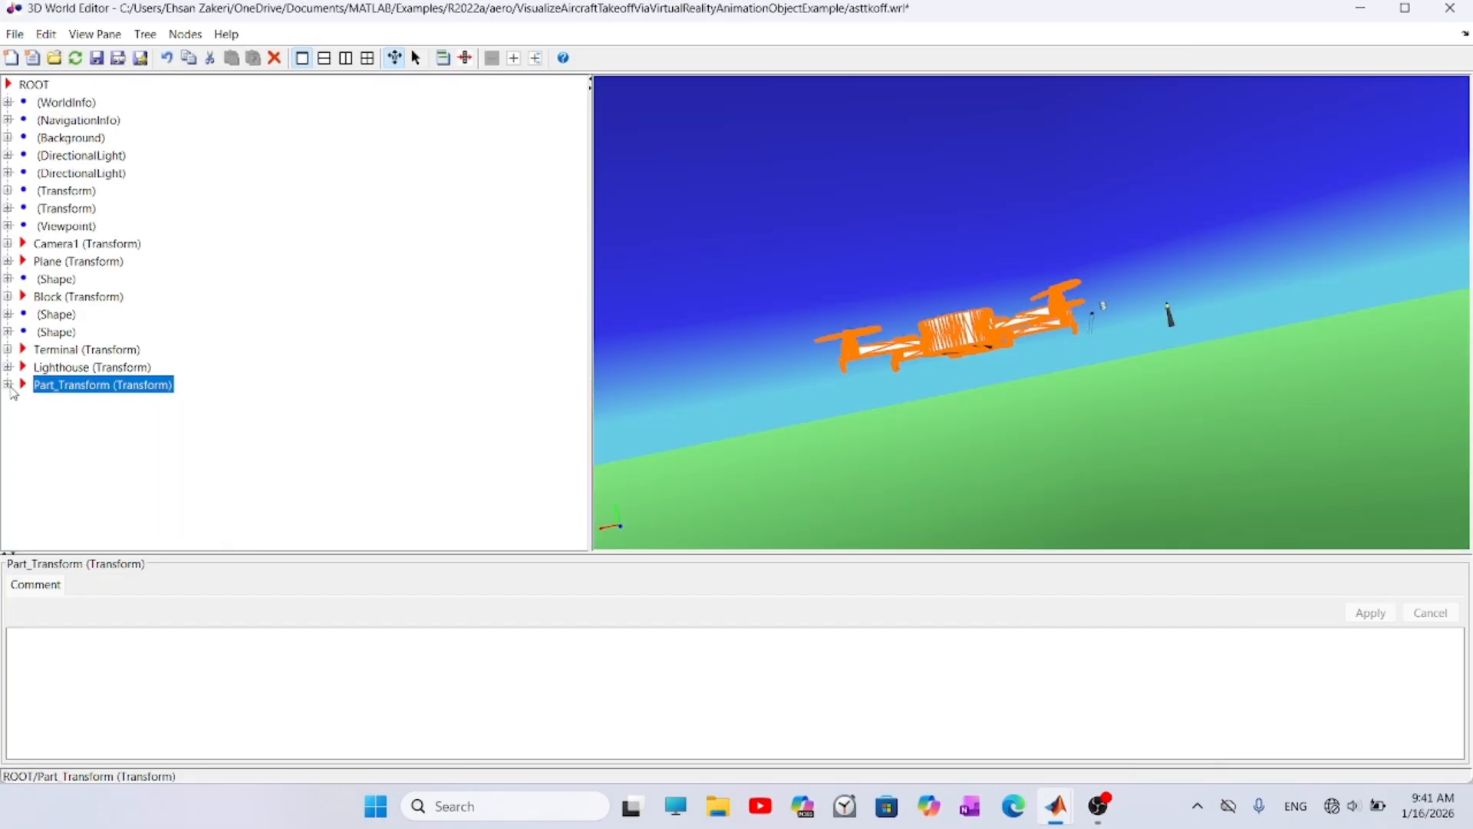
- Set the imported part's scale to 0.15 on all three axes
left_click(10, 386)
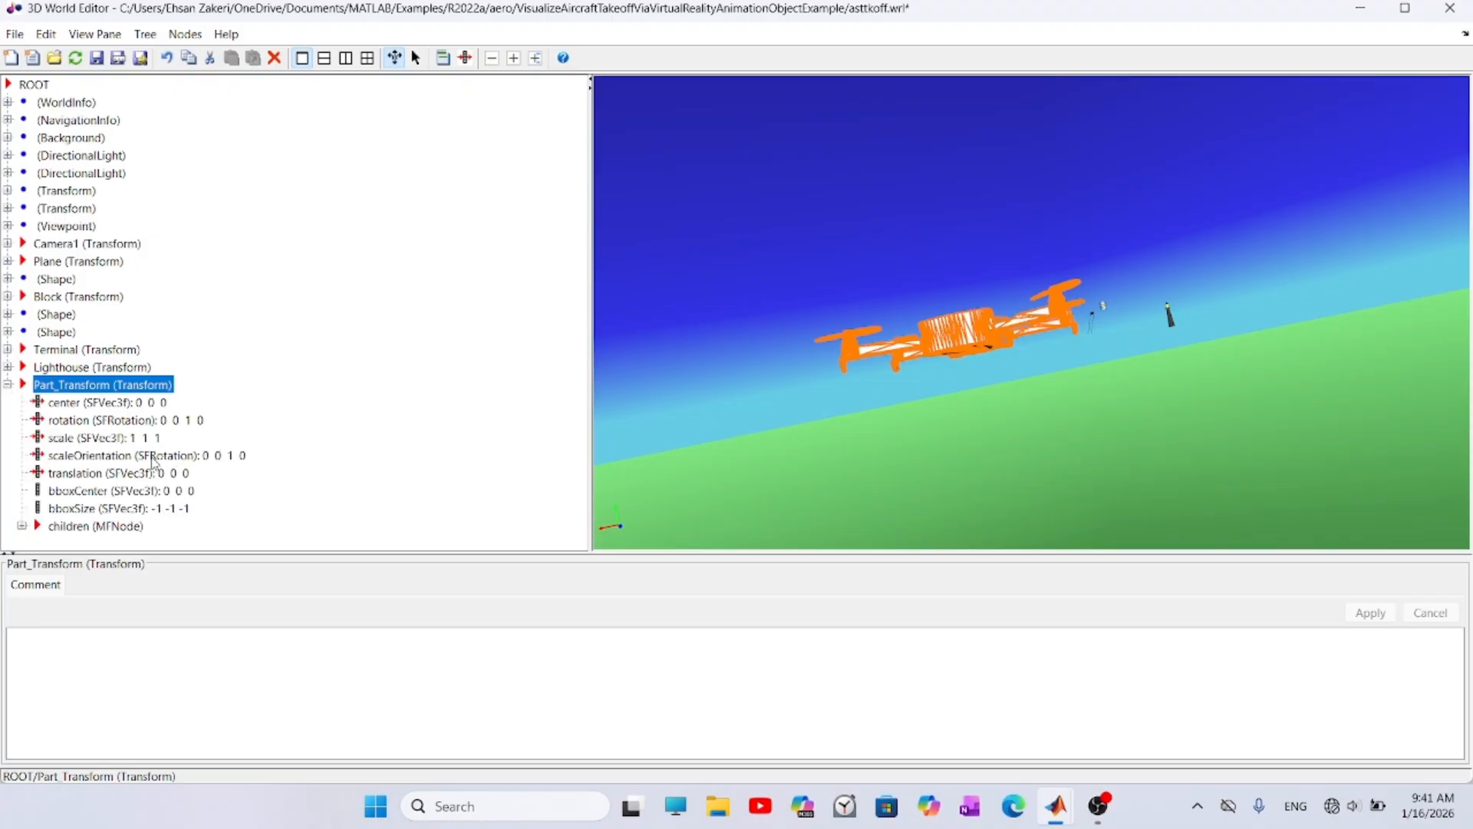
left_click(118, 441)
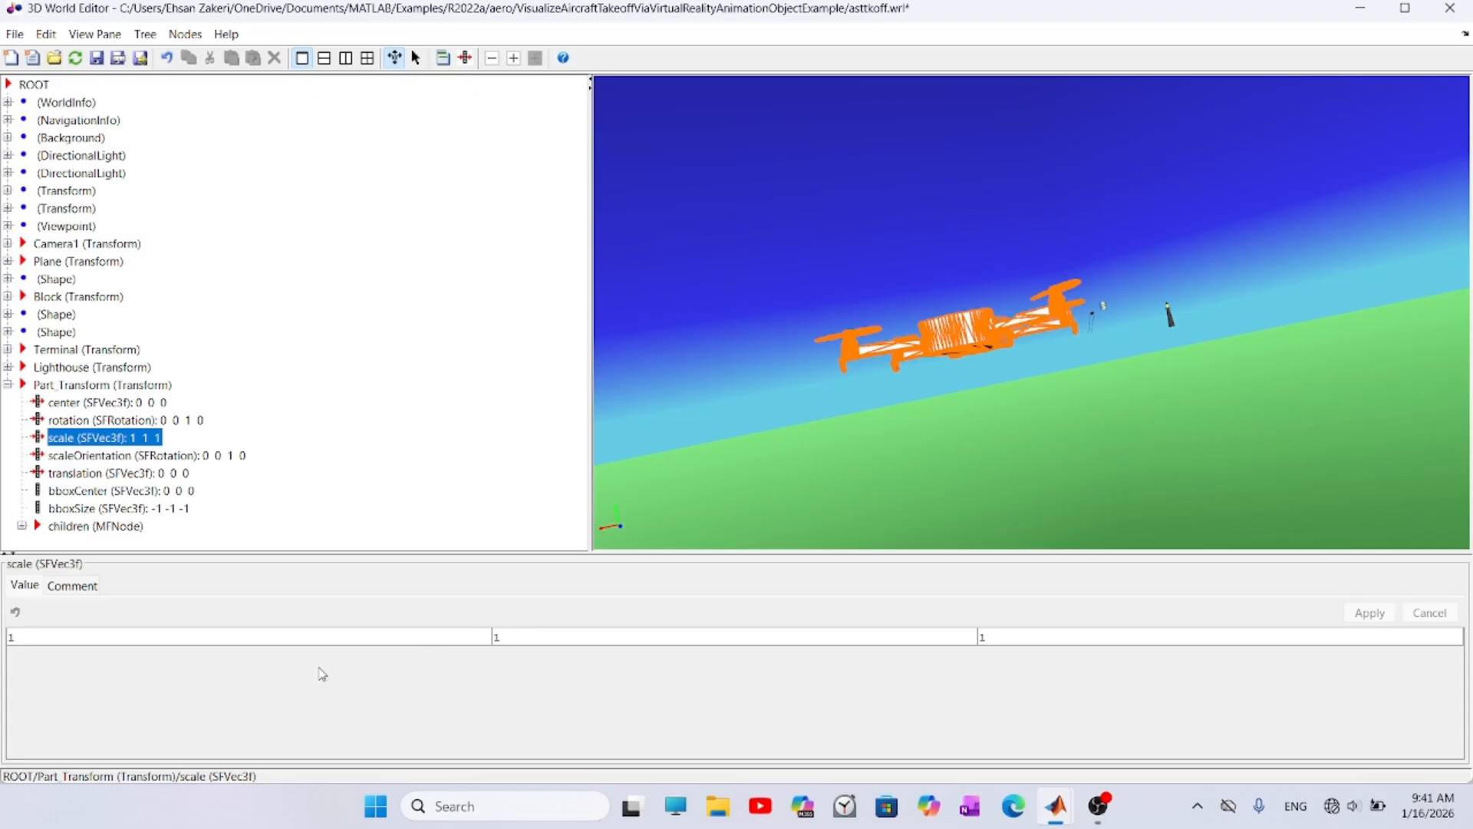
left_click(352, 639)
type("0.15")
double_click(674, 638)
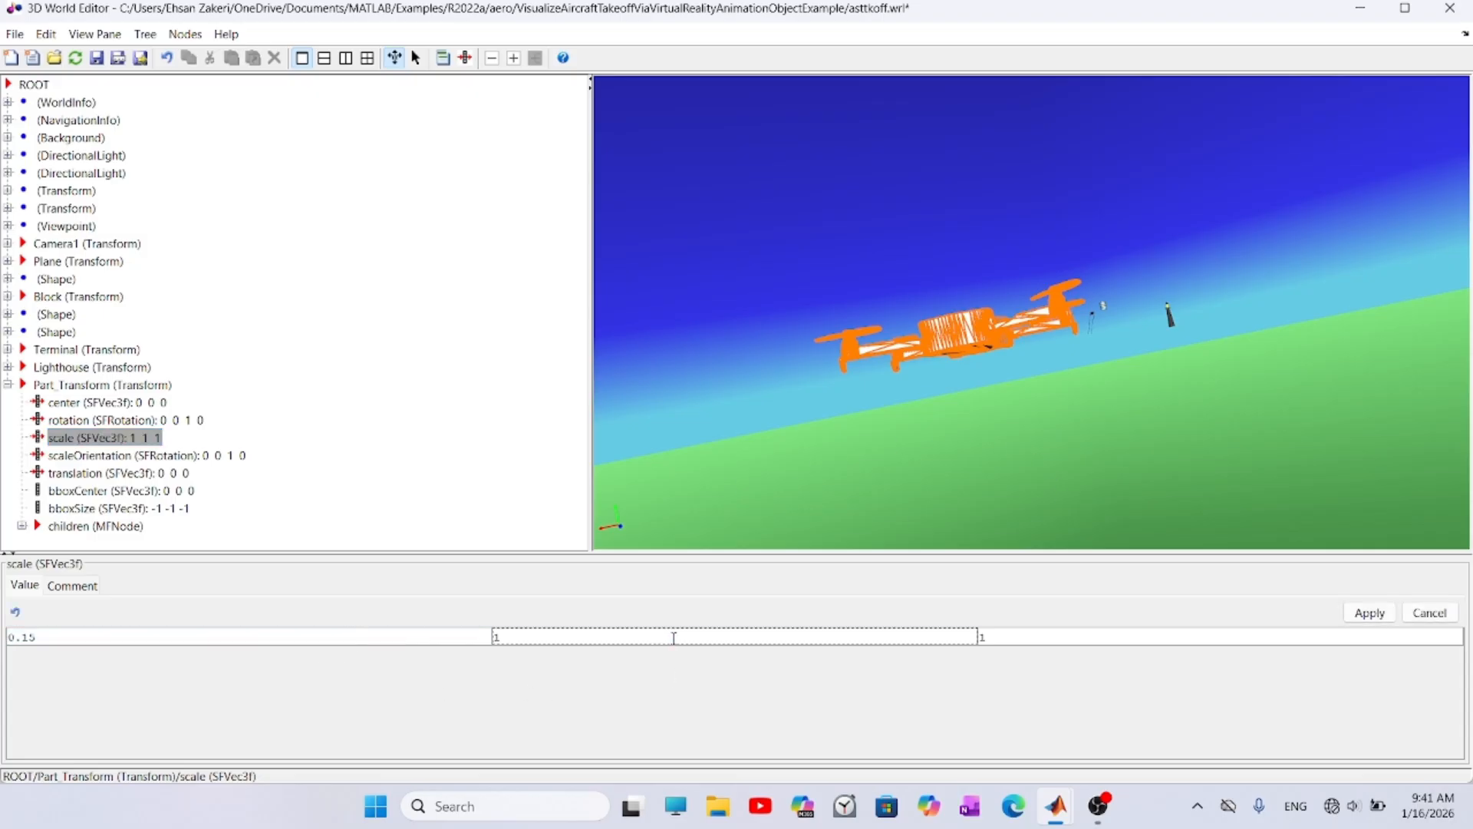
type("0.15")
double_click(1086, 639)
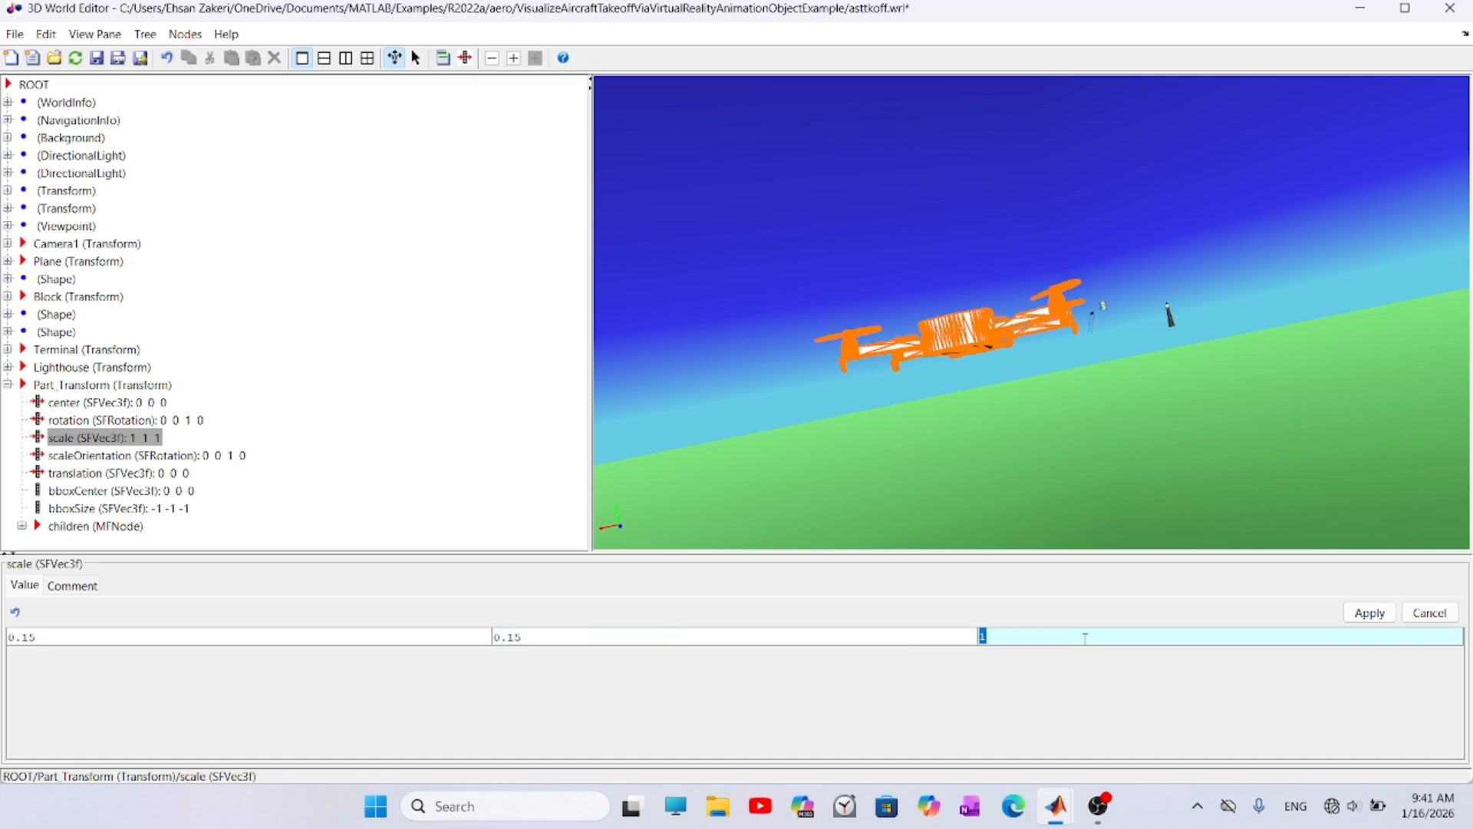
type("0.15")
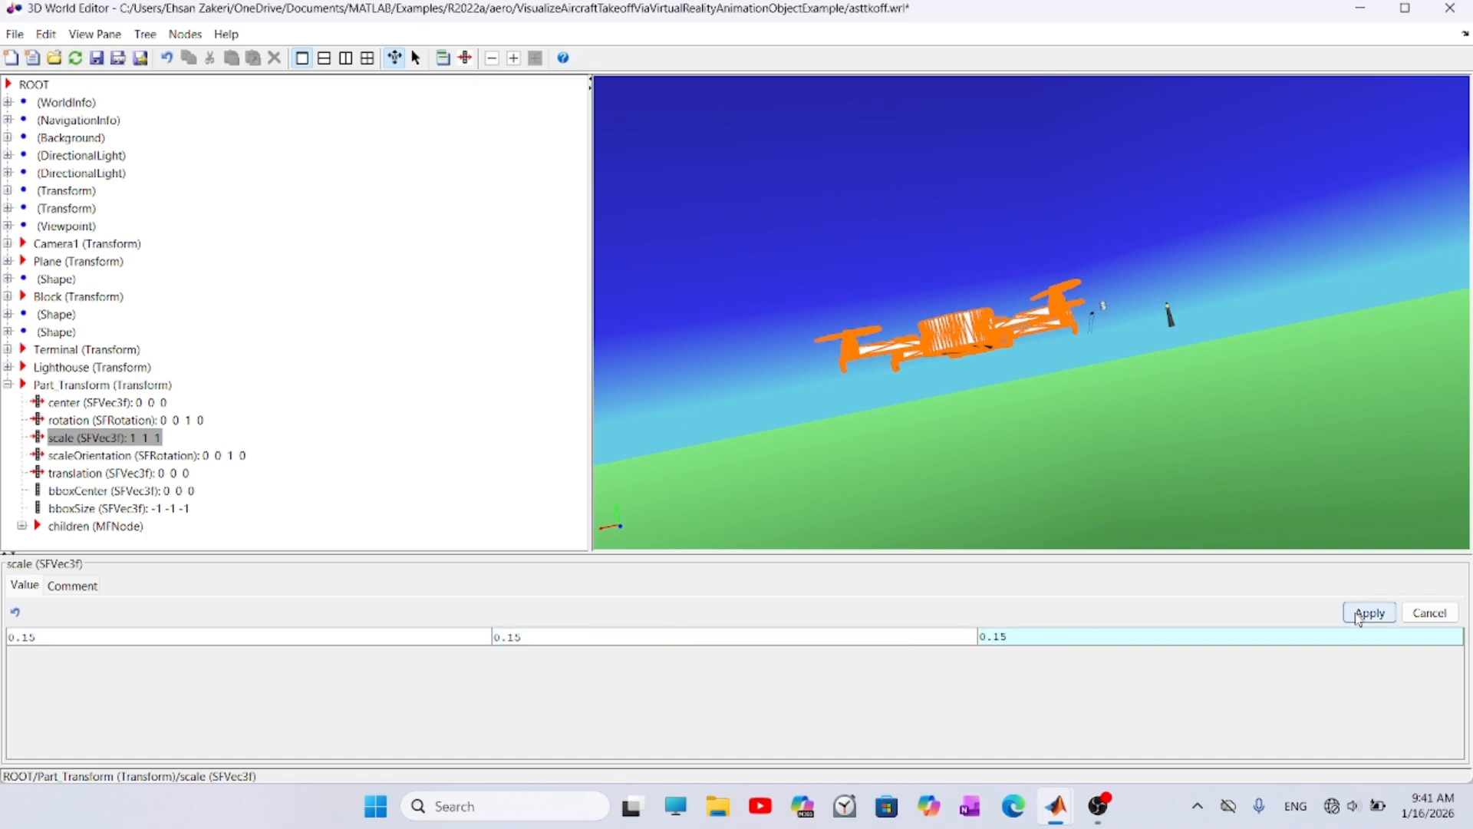
left_click(1356, 614)
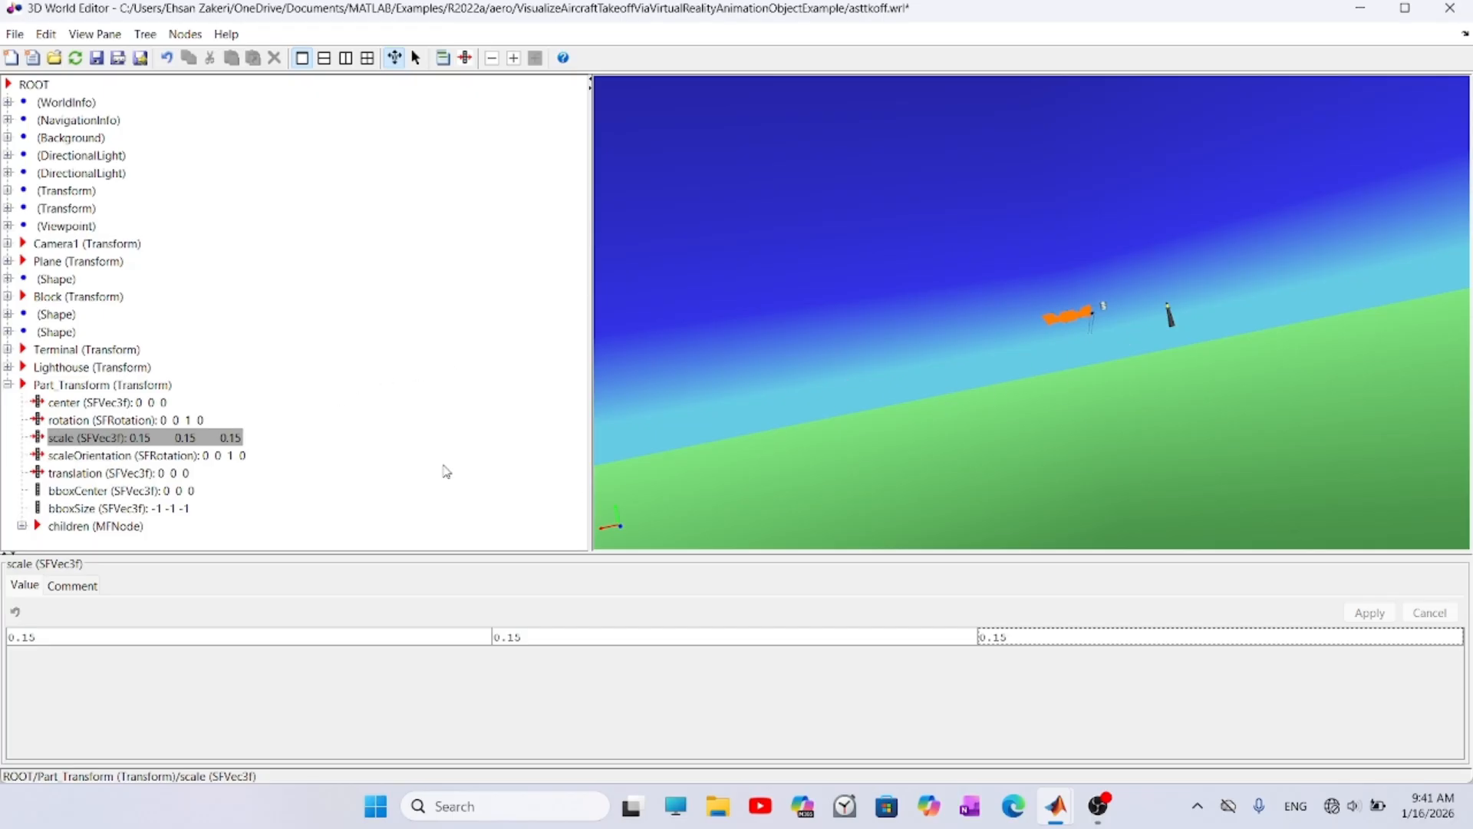
- Switch the 3D scene to the See Whole Trajectory viewpoint
right_click(714, 202)
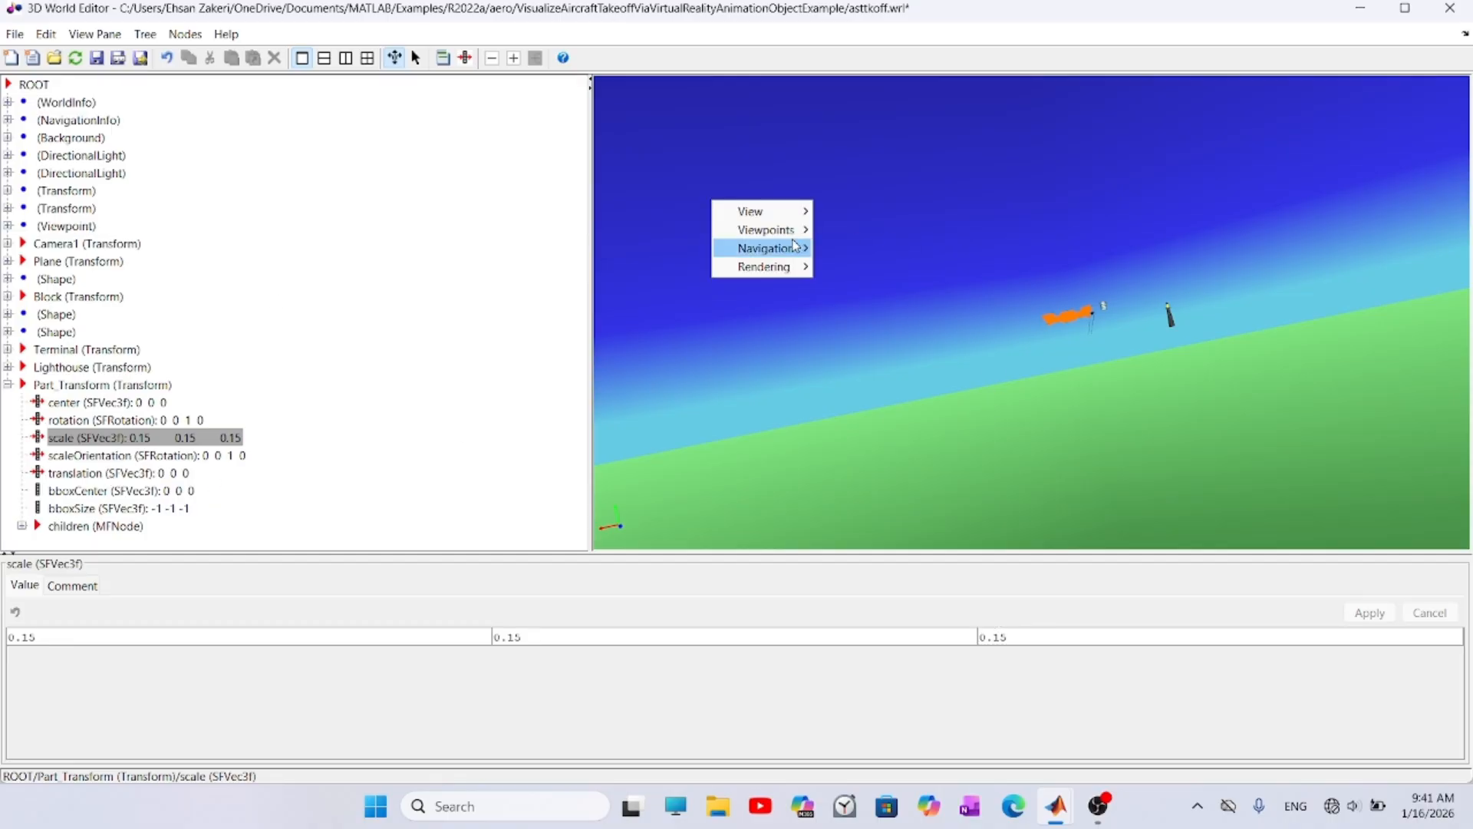
mouse_move(788, 235)
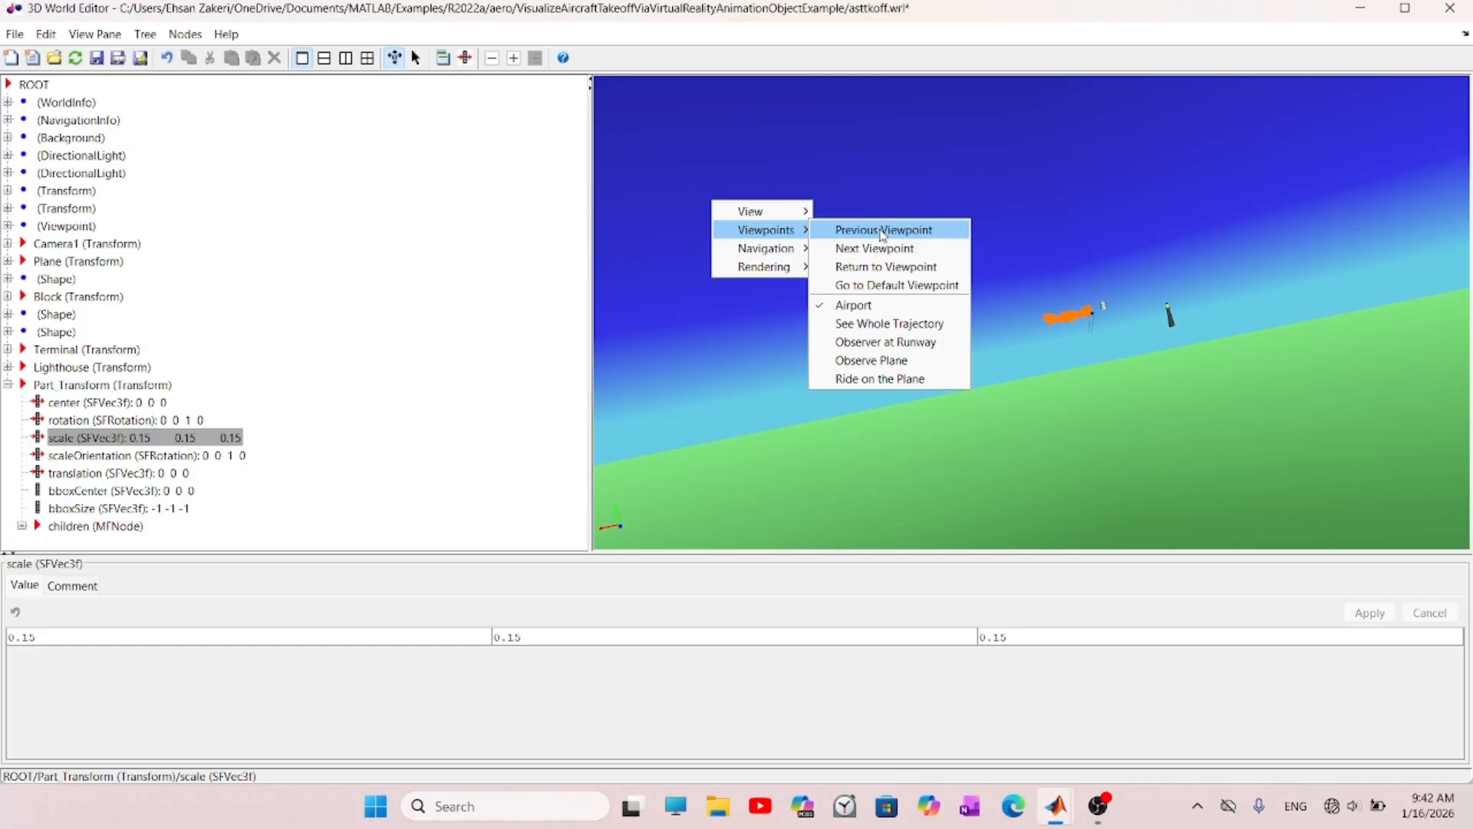
left_click(890, 326)
scroll(990, 381, "down", 10)
- Set the imported part's scale to 0.05 on all three axes
double_click(77, 637)
type("0.05")
double_click(602, 639)
type("0.050.05")
left_click(1376, 609)
- Locate the Camera1, Terminal, Lighthouse and Plane nodes in the scene and expand the Plane node's fields
left_click(69, 245)
left_click(77, 351)
left_click(77, 370)
double_click(75, 262)
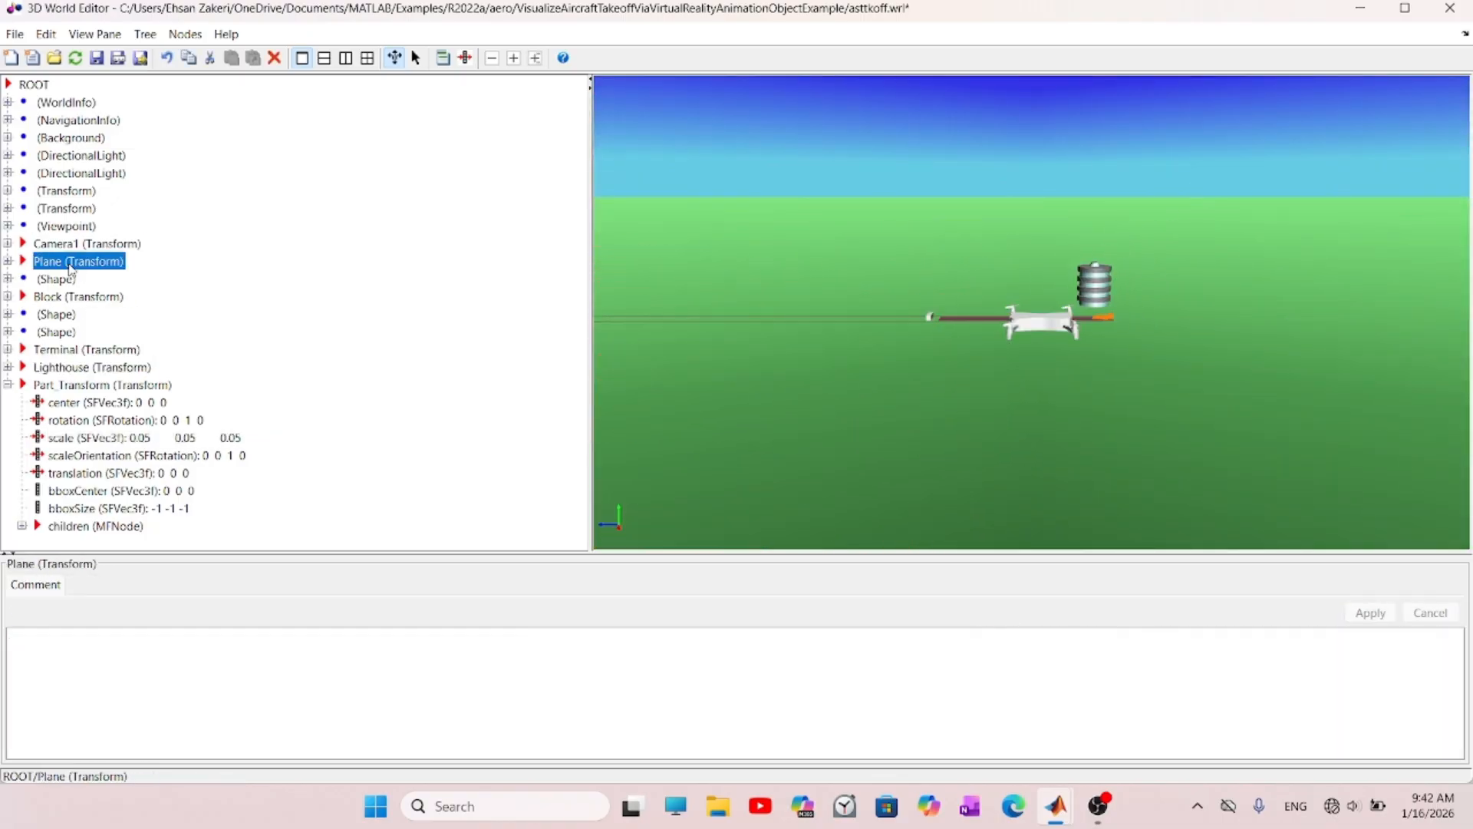
scroll(149, 353, "down", 2)
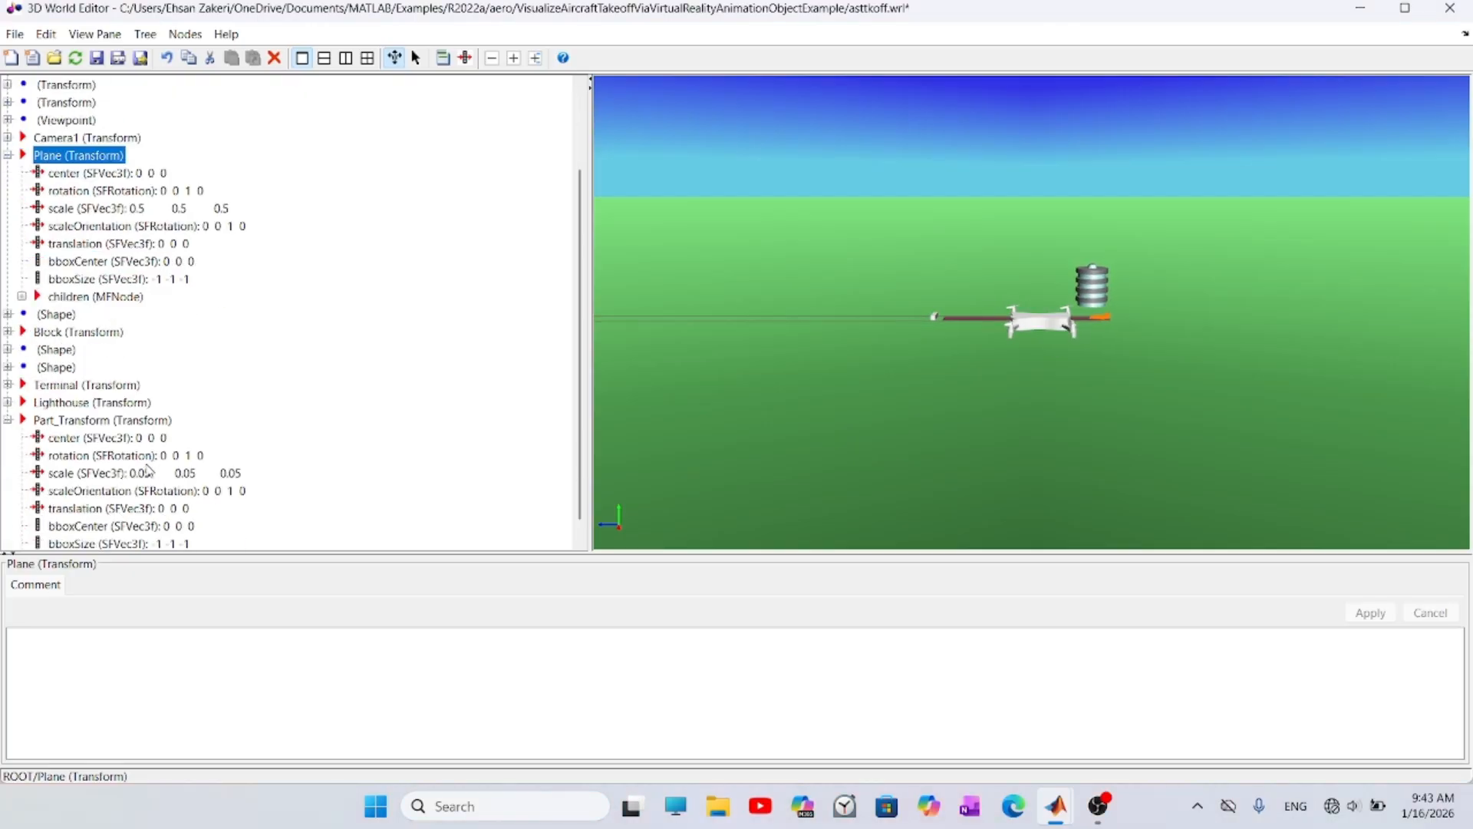
- Set the imported part's scale to 0.005 on all three axes
left_click(153, 508)
left_click(116, 473)
double_click(596, 638)
type("0.005")
double_click(1112, 638)
type("0.005")
left_click(1370, 613)
scroll(1075, 330, "up", 5)
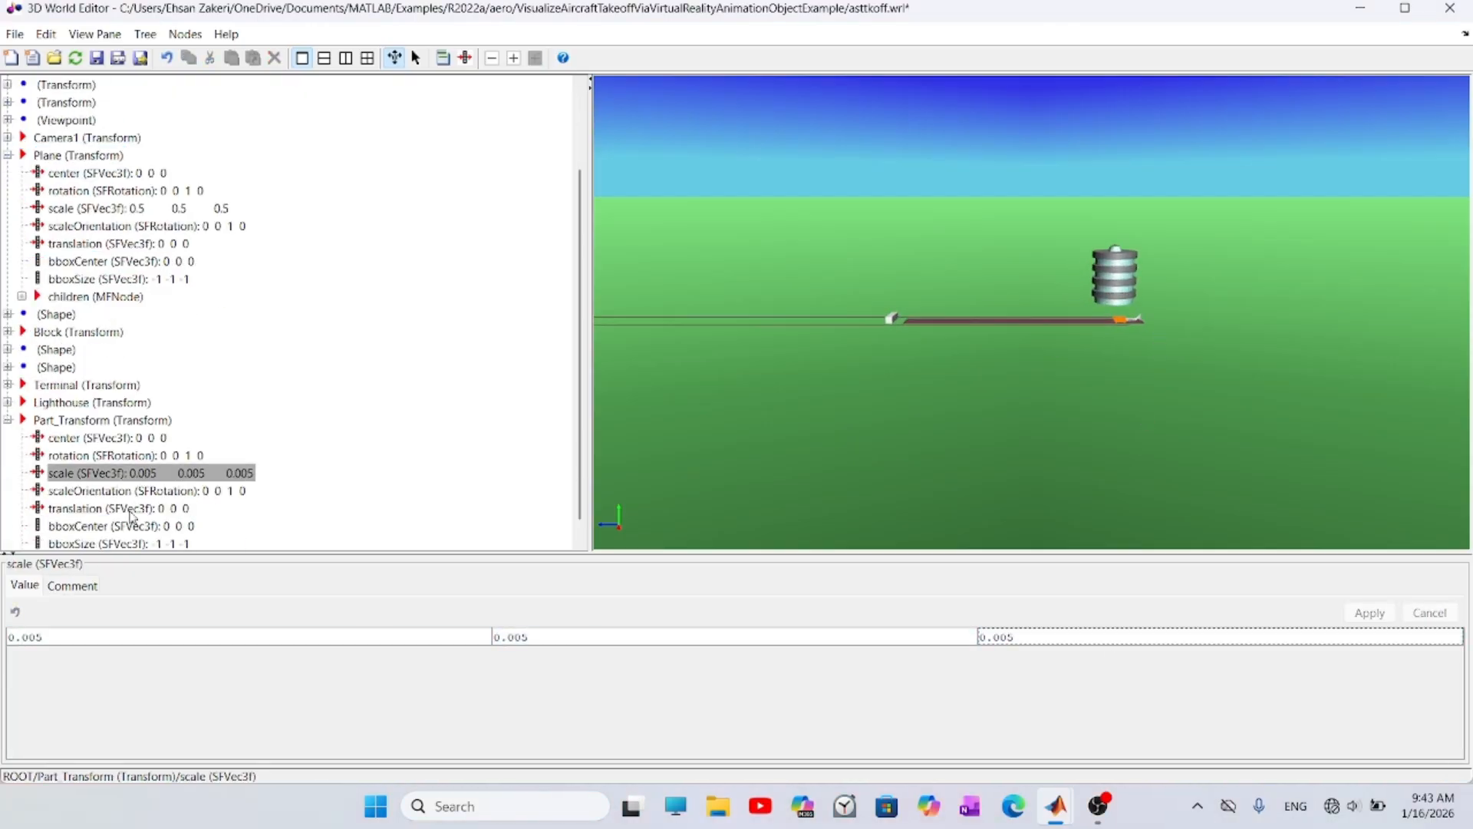
- Try a value of 10 for the first component of the imported part's translation
left_click(115, 508)
double_click(307, 637)
type("10")
left_click(1369, 613)
- Set the third component of the imported part's translation to 20
double_click(1135, 635)
type("10")
double_click(1145, 634)
type("20")
left_click(1376, 616)
- Try 1 and 10 as the second component of the Plane's bboxCenter, and return it to 0
left_click_drag(882, 314, 543, 311)
left_click(121, 261)
double_click(872, 638)
type("1")
left_click(1369, 613)
double_click(894, 633)
type("10")
left_click(1382, 616)
double_click(831, 633)
type("0")
left_click(1370, 613)
- Try a value of 10 for the second component of the imported part's translation
left_click(123, 508)
double_click(632, 633)
type("10")
left_click(1369, 613)
scroll(937, 256, "down", 5)
scroll(937, 257, "up", 2)
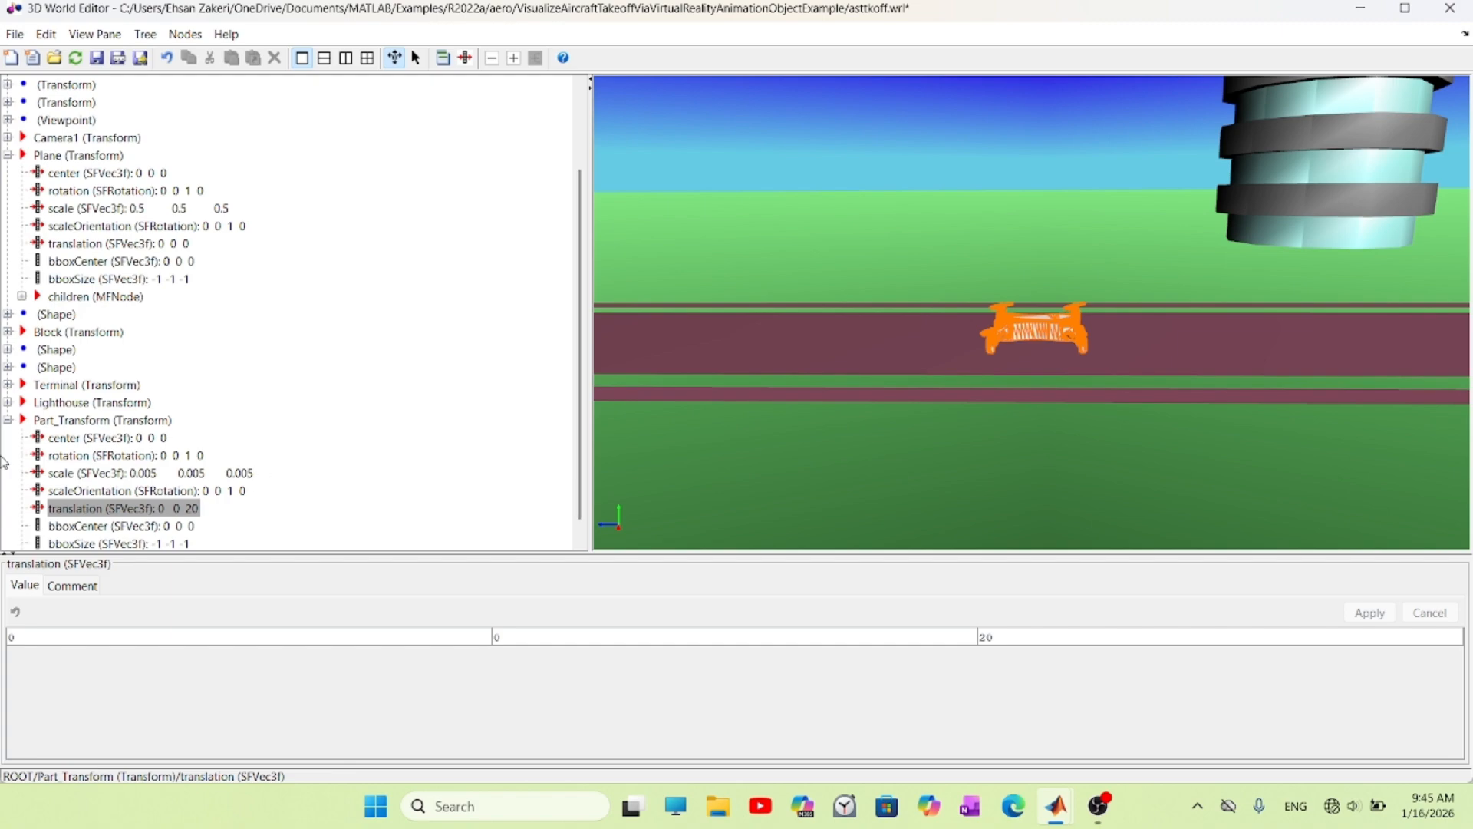
- Set the diffuseColor of the imported part's material to light turquoise (0.4, 1, 0.8)
scroll(169, 435, "down", 1)
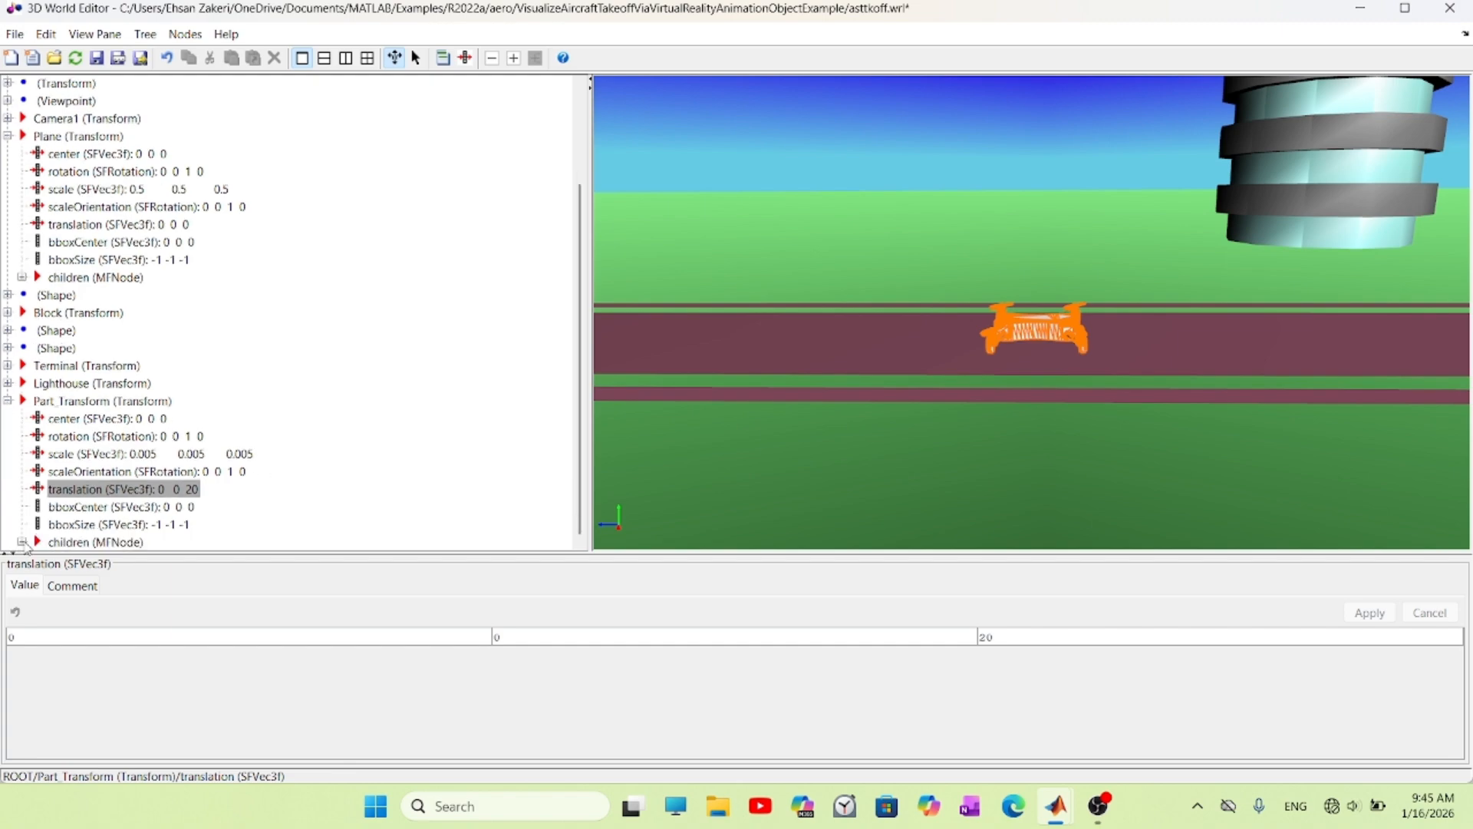
left_click(21, 542)
left_click(36, 541)
left_click(66, 542)
left_click(80, 507)
left_click(95, 525)
left_click(183, 420)
left_click(1266, 696)
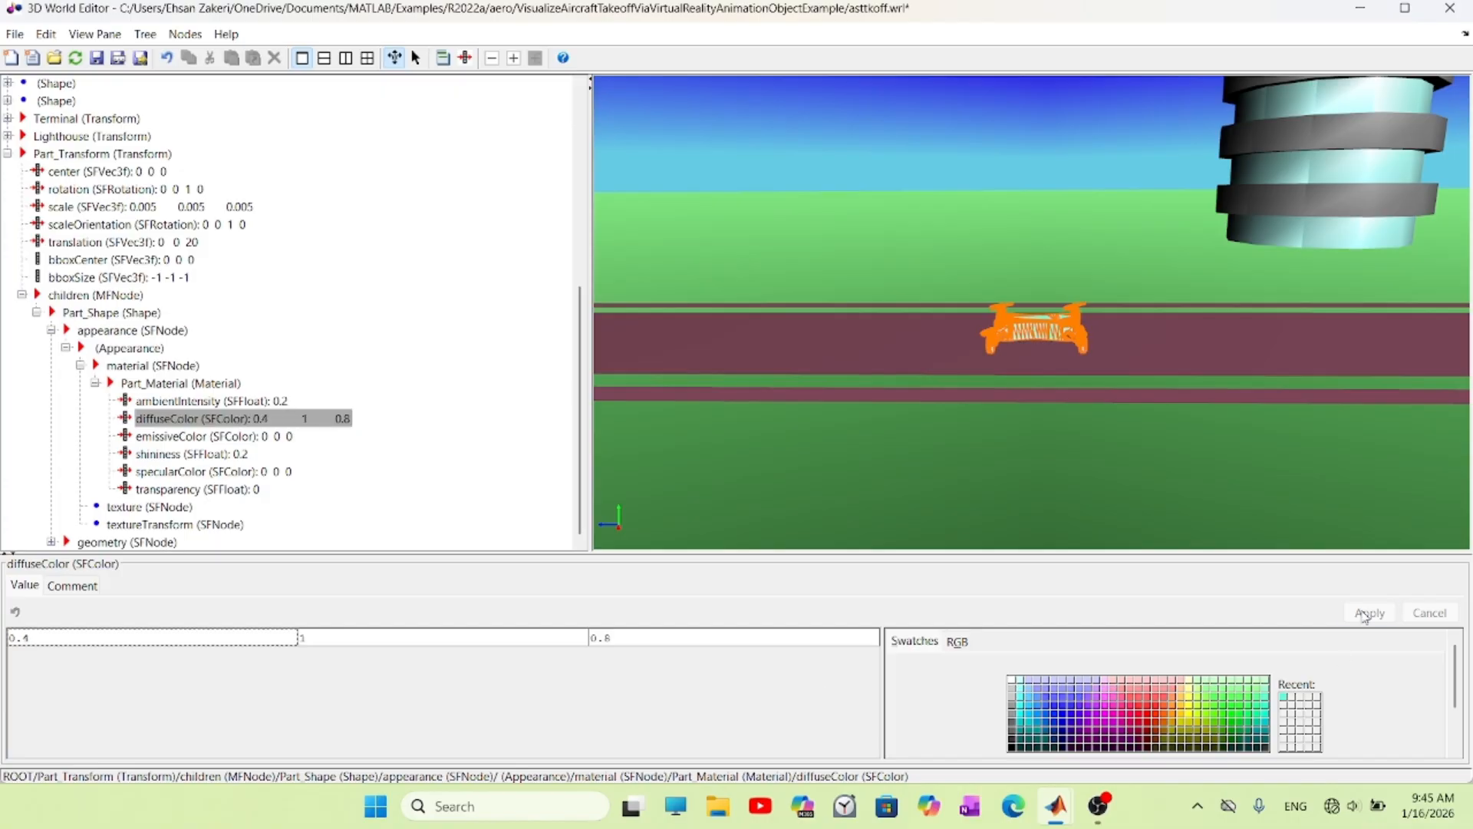
left_click(1370, 613)
- Rename the imported Part_Transform node to quad_copter
left_click(56, 100)
left_click(102, 385)
right_click(92, 381)
left_click(125, 424)
type("quad_copter")
key("Return")
left_click(766, 410)
- View the scene from the Ride on the Plane viewpoint with the Camera1 node selected
left_click(87, 244)
right_click(713, 243)
mouse_move(780, 273)
left_click(886, 422)
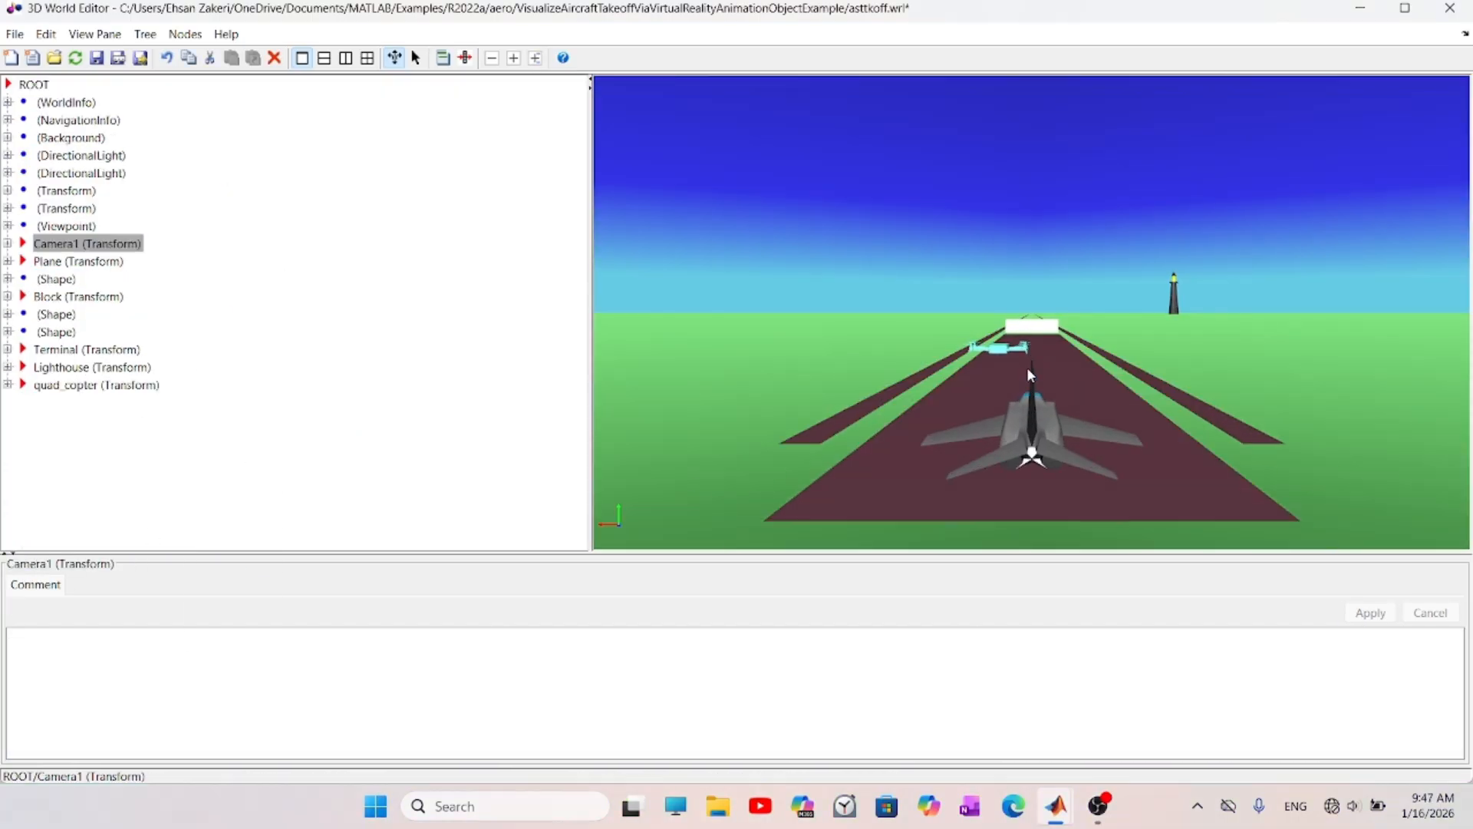
left_click_drag(1030, 372, 1030, 430)
- Examine the Camera1 node's fields and return the scene to the Airport viewpoint
left_click(8, 243)
right_click(714, 243)
left_click(855, 345)
left_click(8, 243)
left_click(96, 385)
left_click_drag(721, 417, 736, 434)
right_click(72, 225)
left_click(138, 262)
- Add a ROUTE to the world with the translation of quad_copter as its source event
left_click(98, 385)
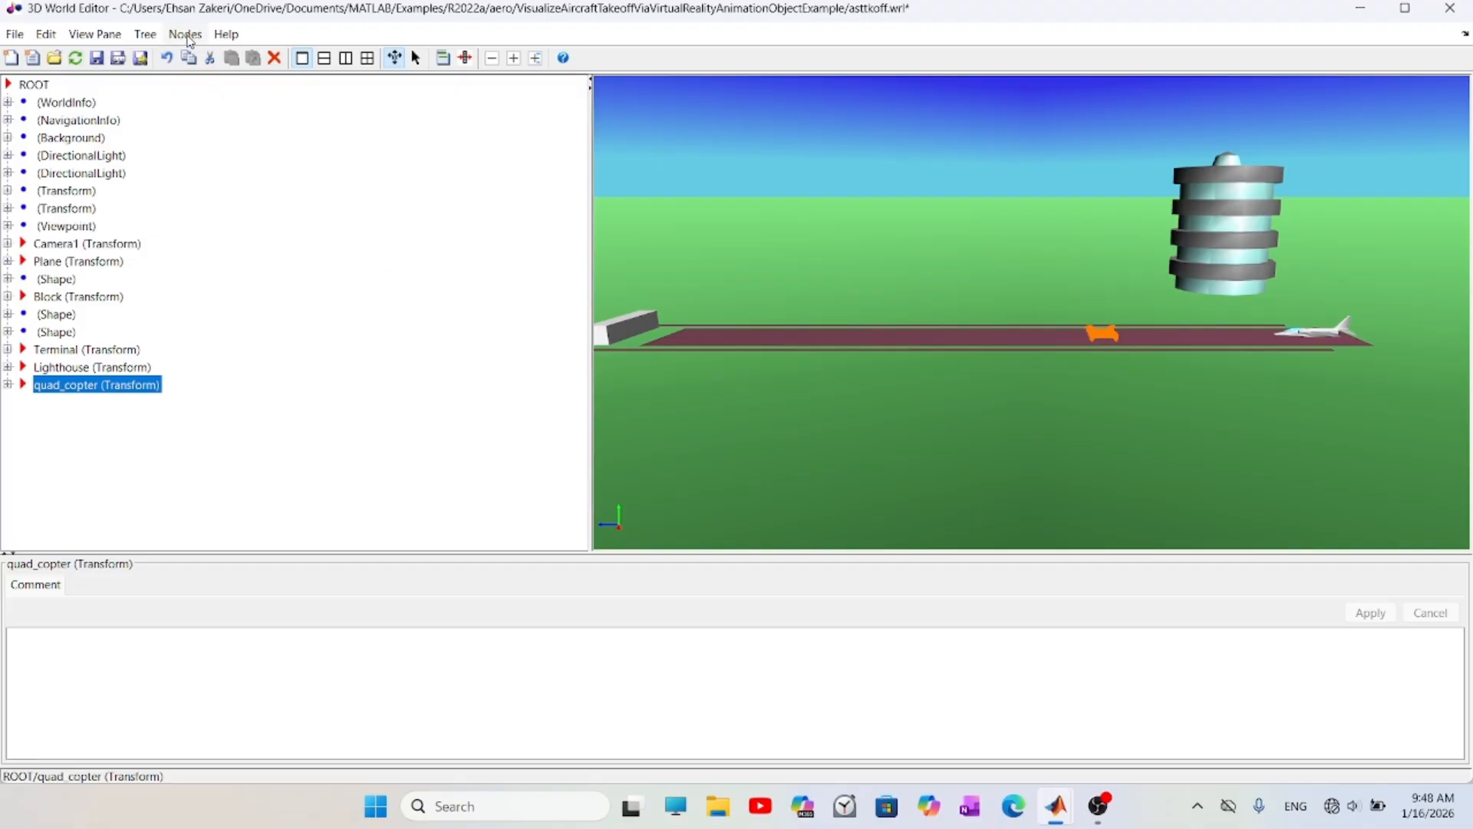
left_click(189, 37)
left_click(228, 223)
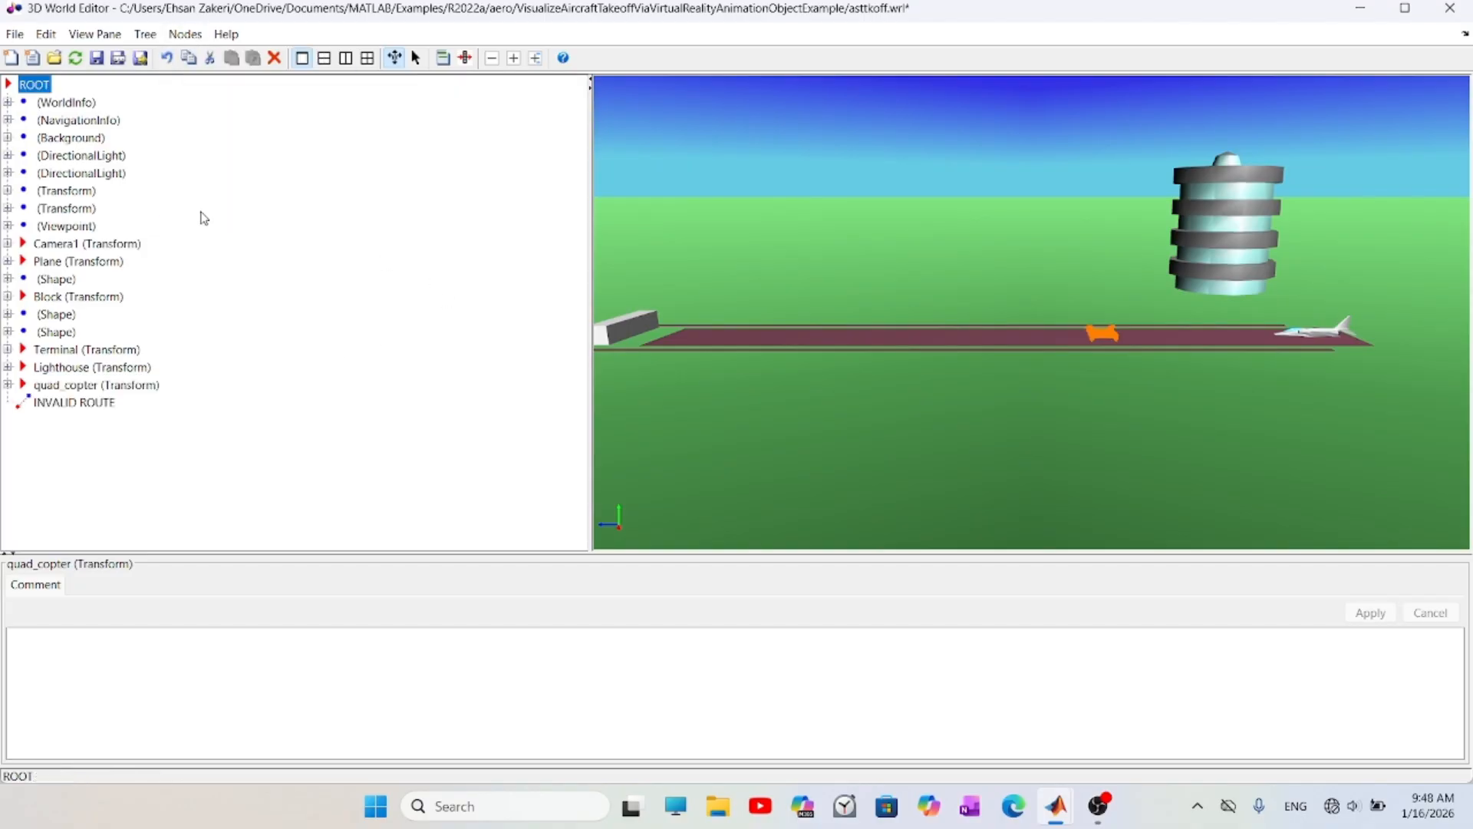
left_click(138, 660)
scroll(135, 652, "down", 3)
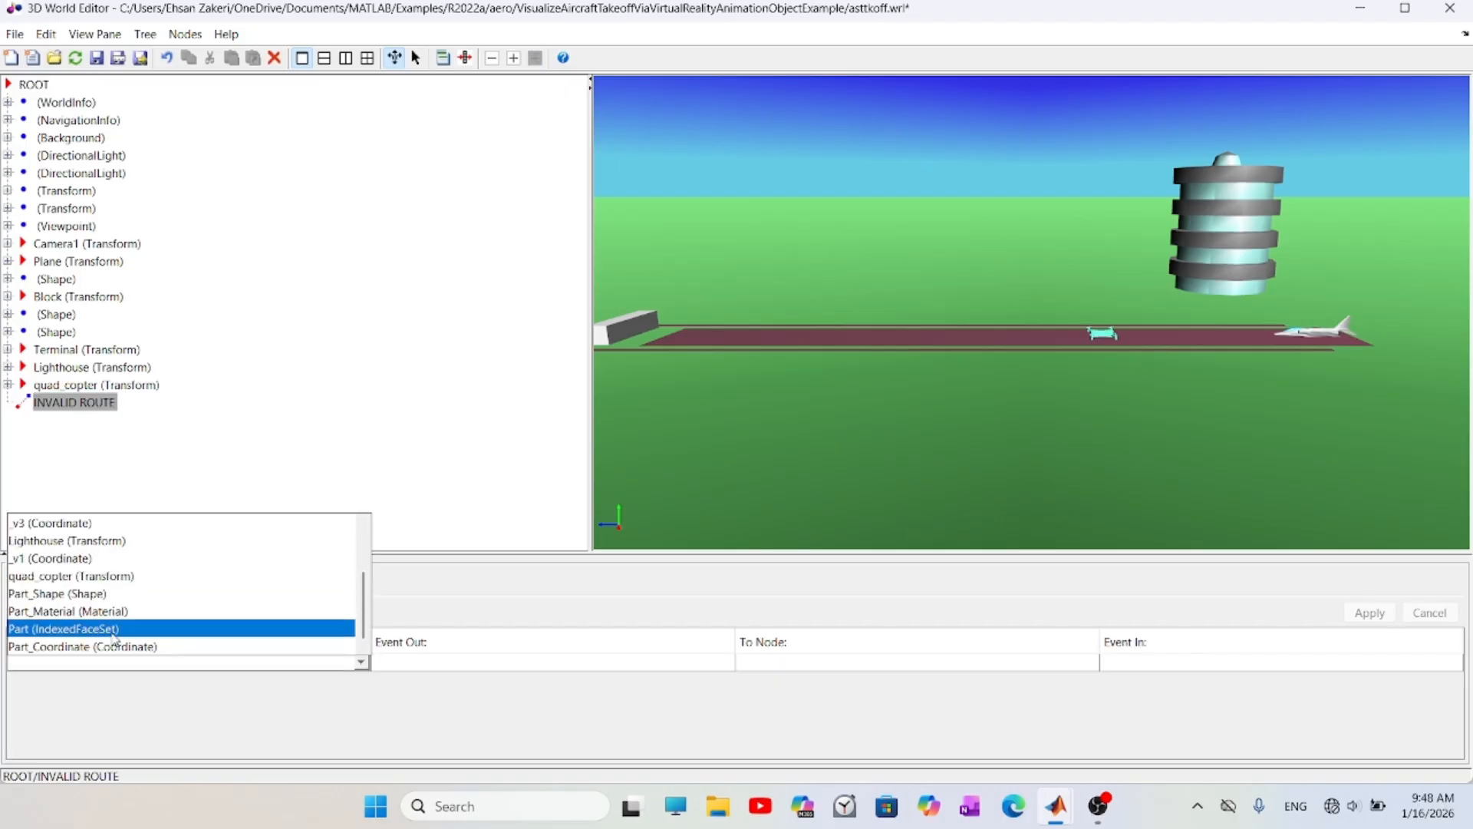
left_click(100, 575)
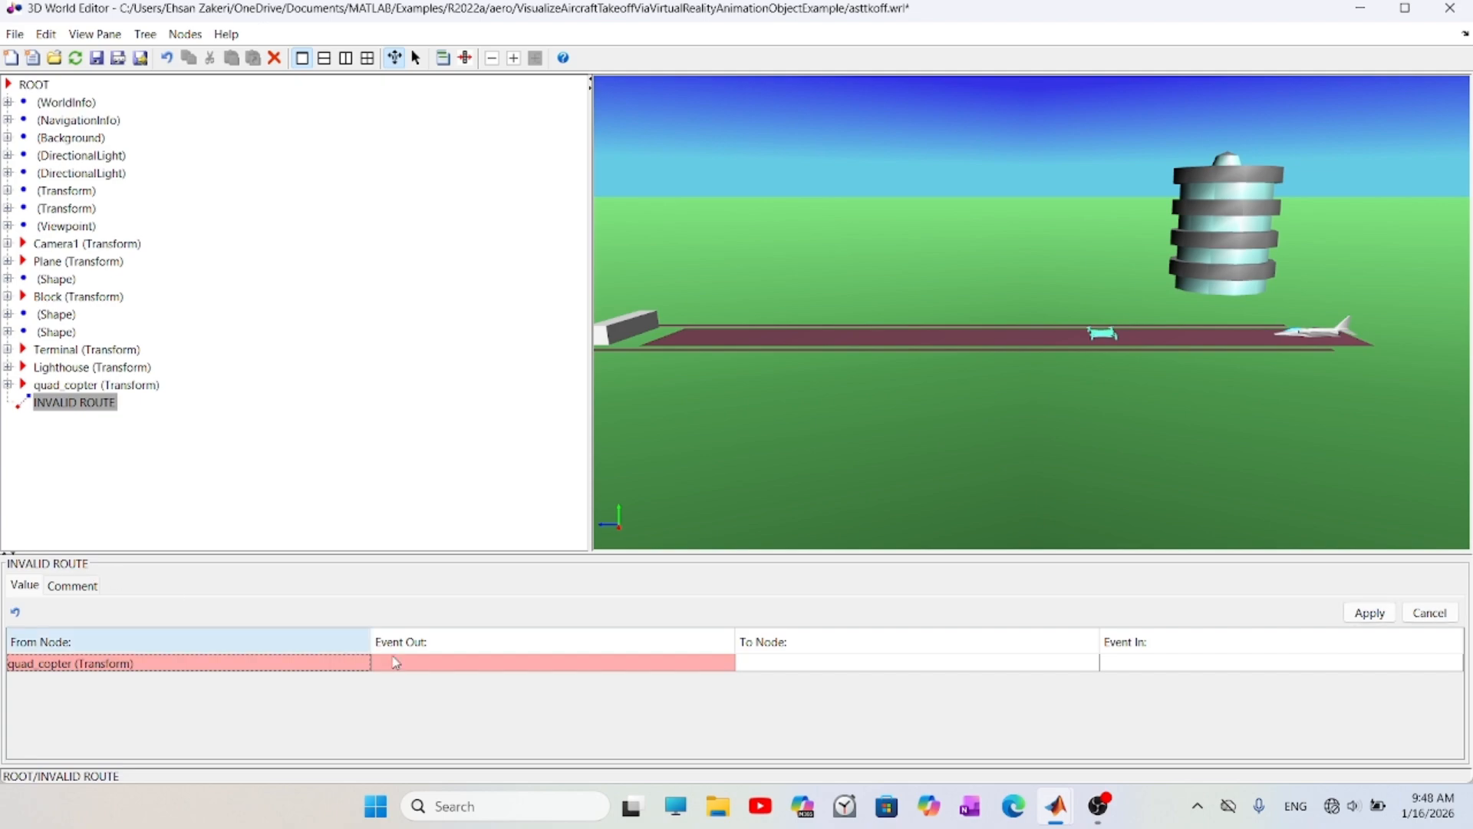
left_click(497, 663)
left_click(476, 681)
- Set the new route's target to the translation of Camera1 and apply it
left_click(806, 661)
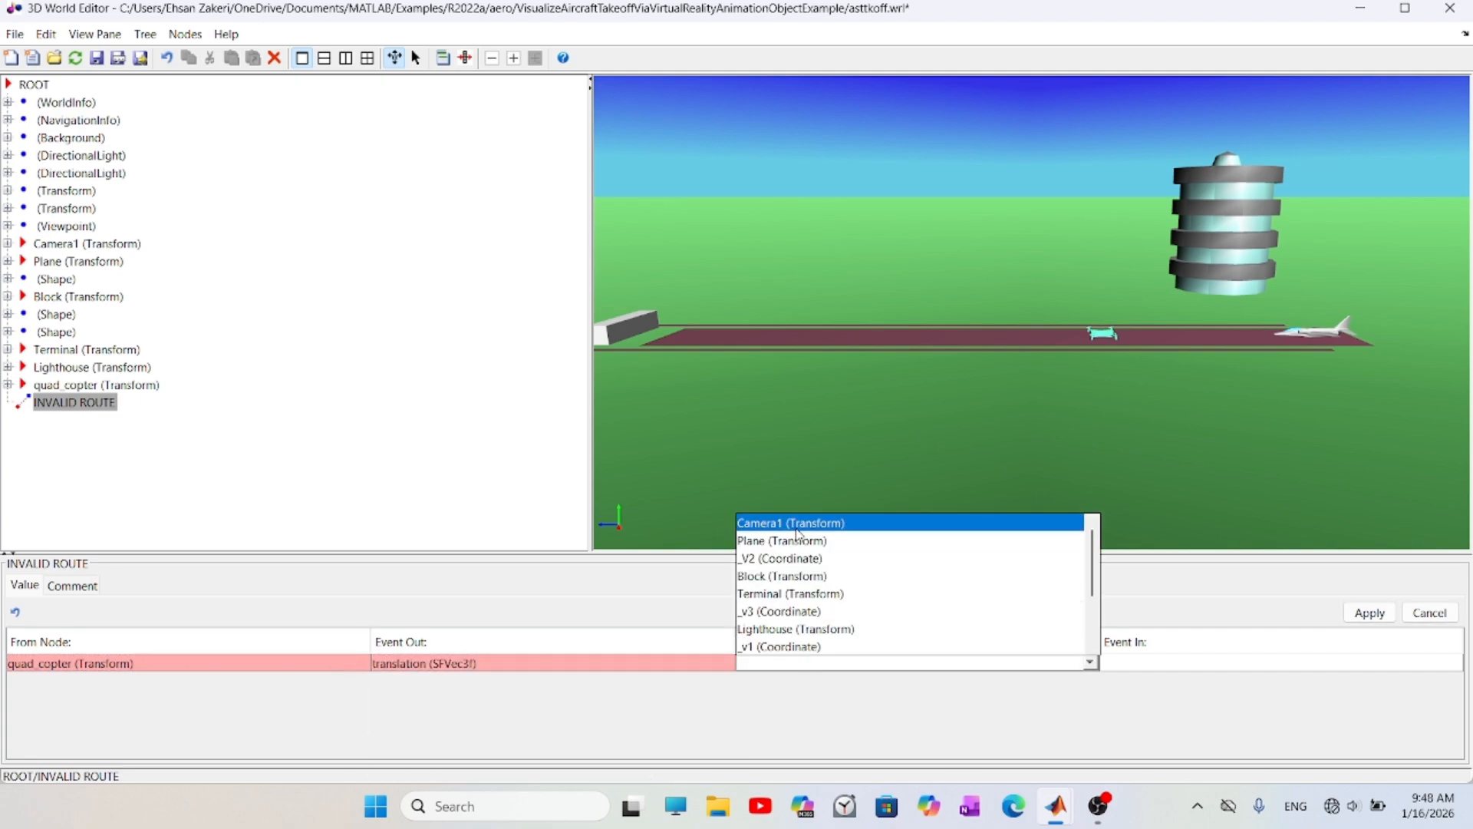
left_click(798, 524)
left_click(1174, 665)
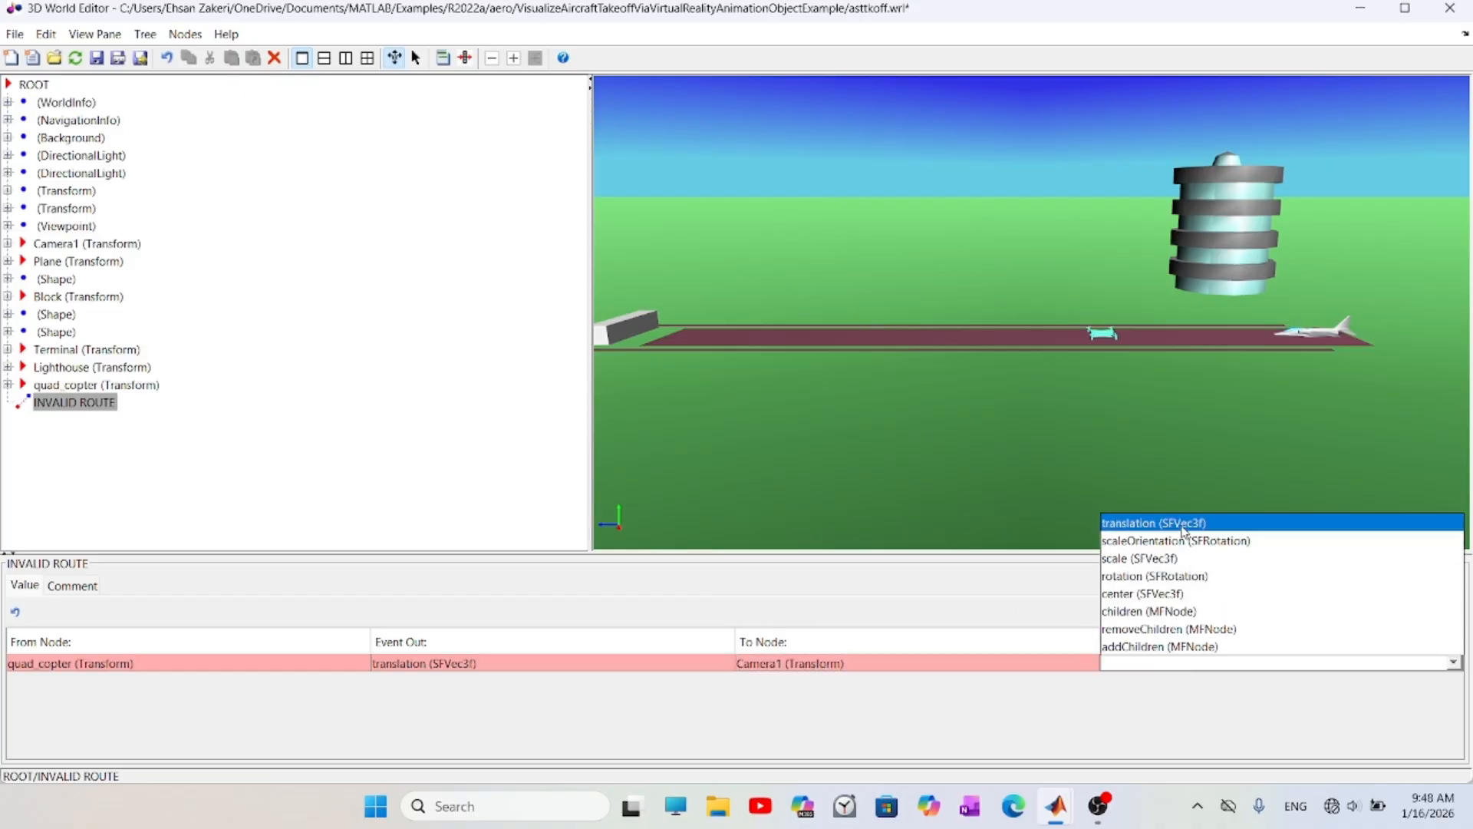
left_click(1185, 530)
left_click(1369, 611)
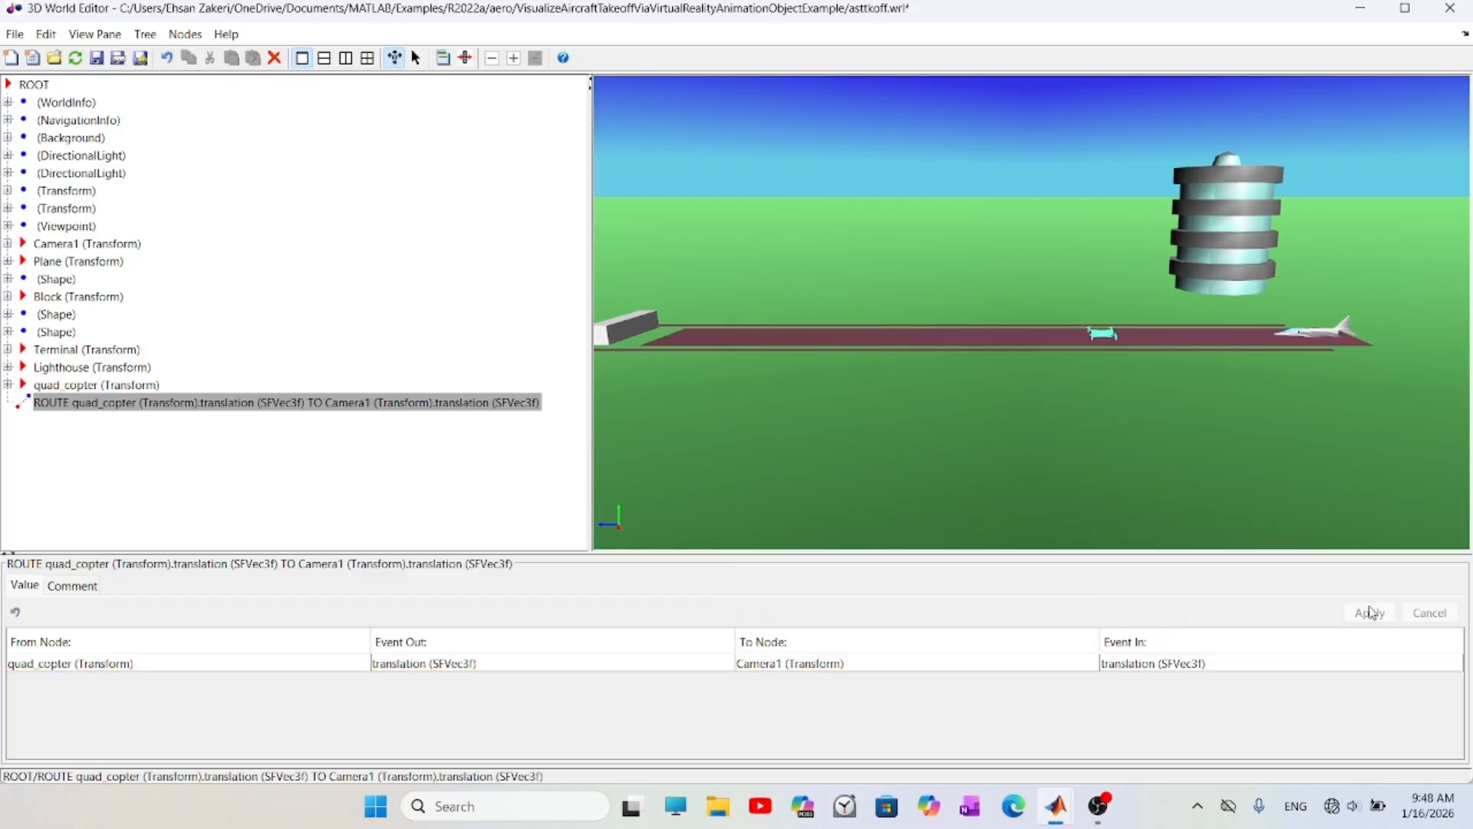
left_click(514, 516)
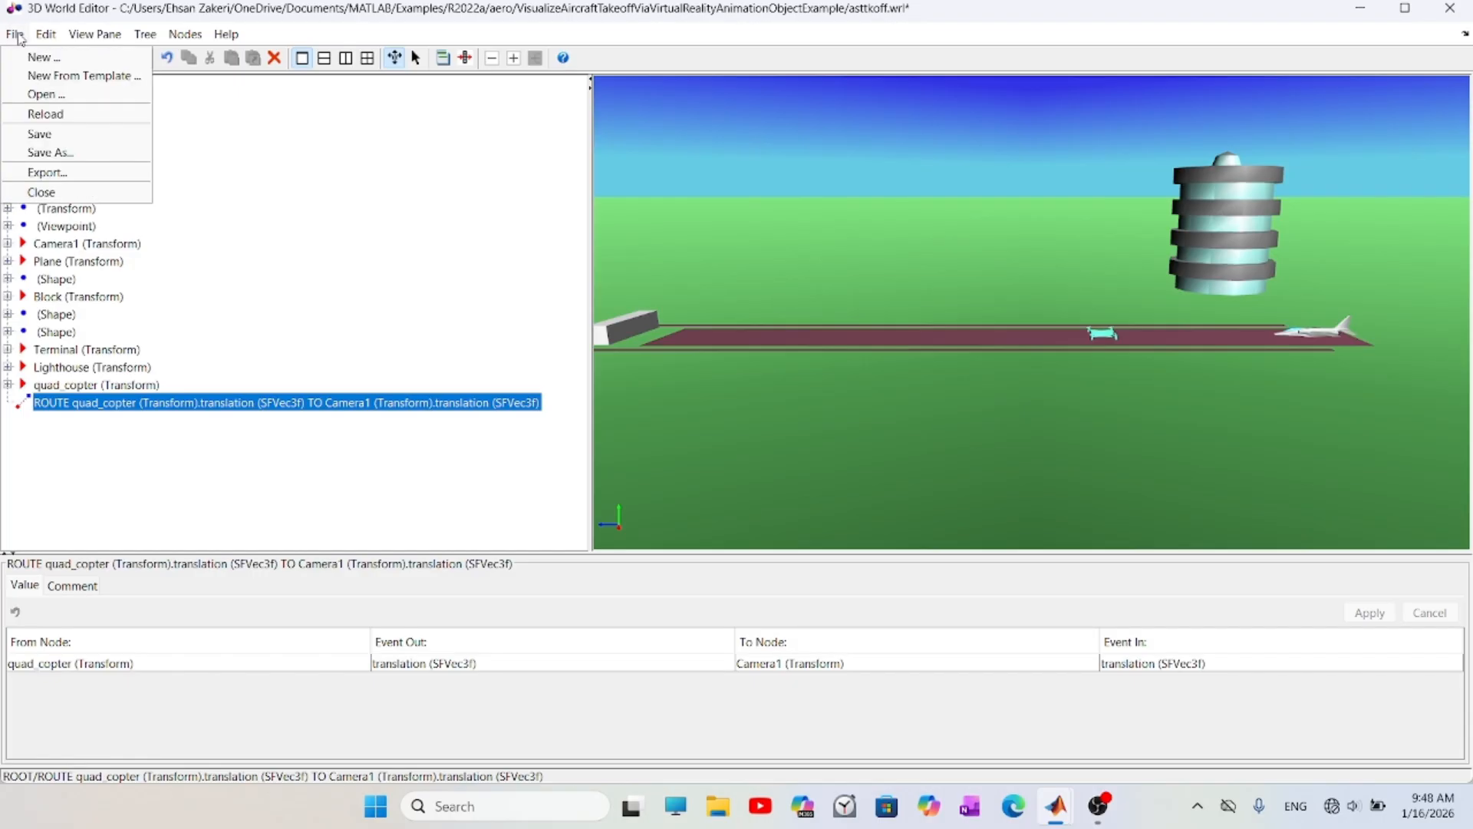
- Save the world as quad_visulization in the youtube folder on the Desktop
left_click(18, 35)
left_click(47, 108)
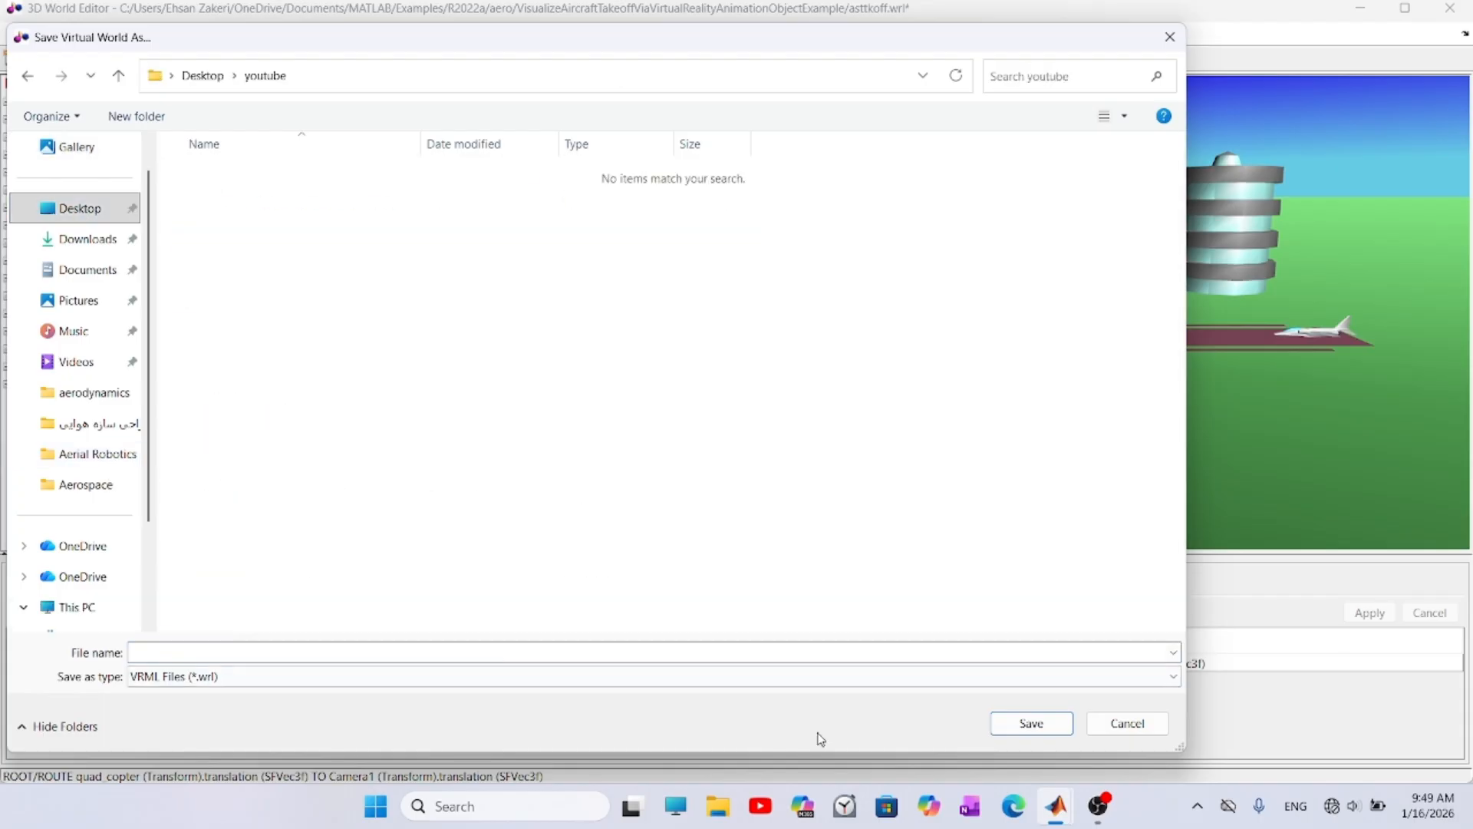
type("quad visulization")
key("Return")
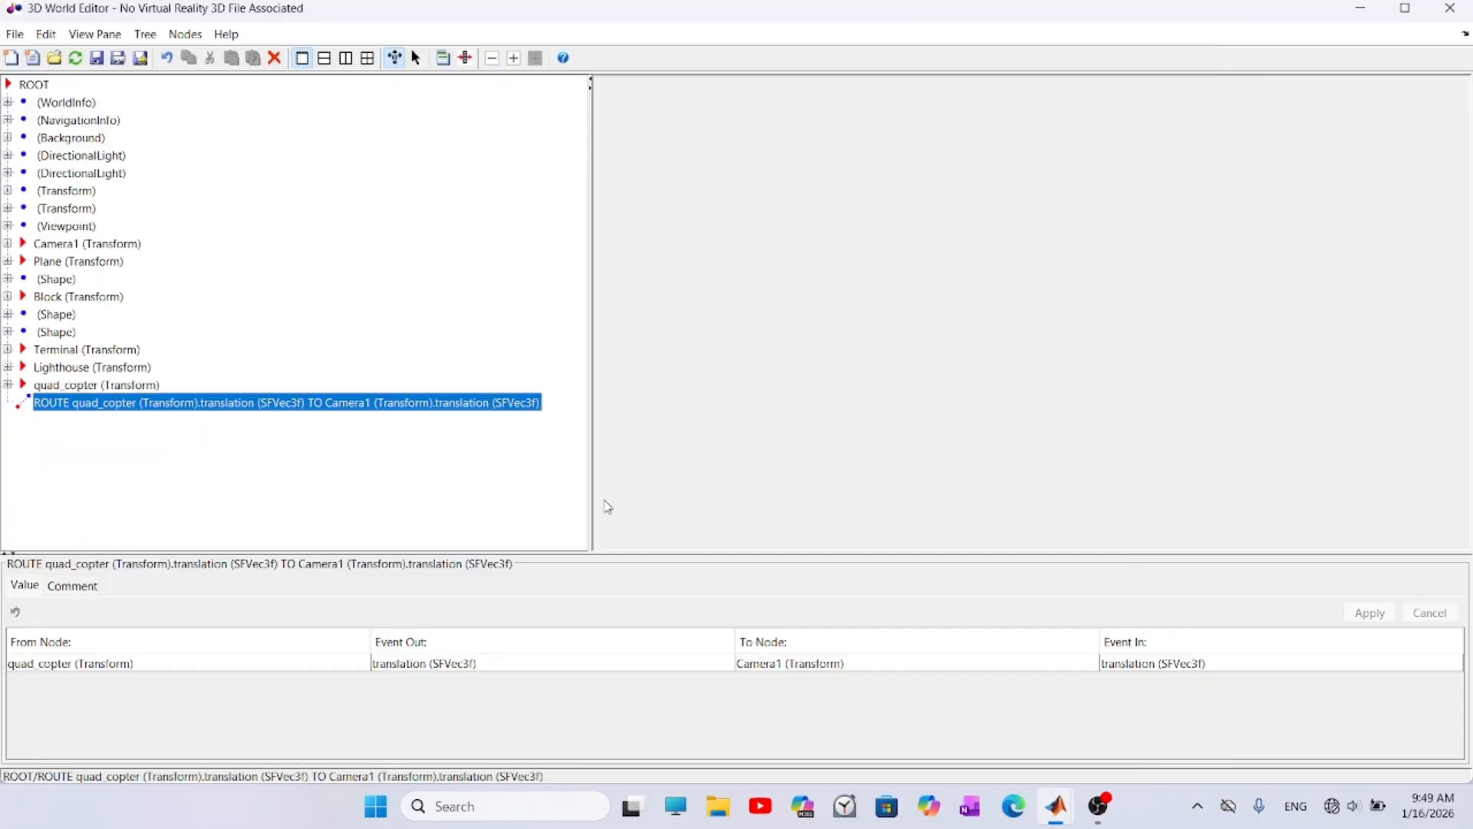
left_click(67, 368)
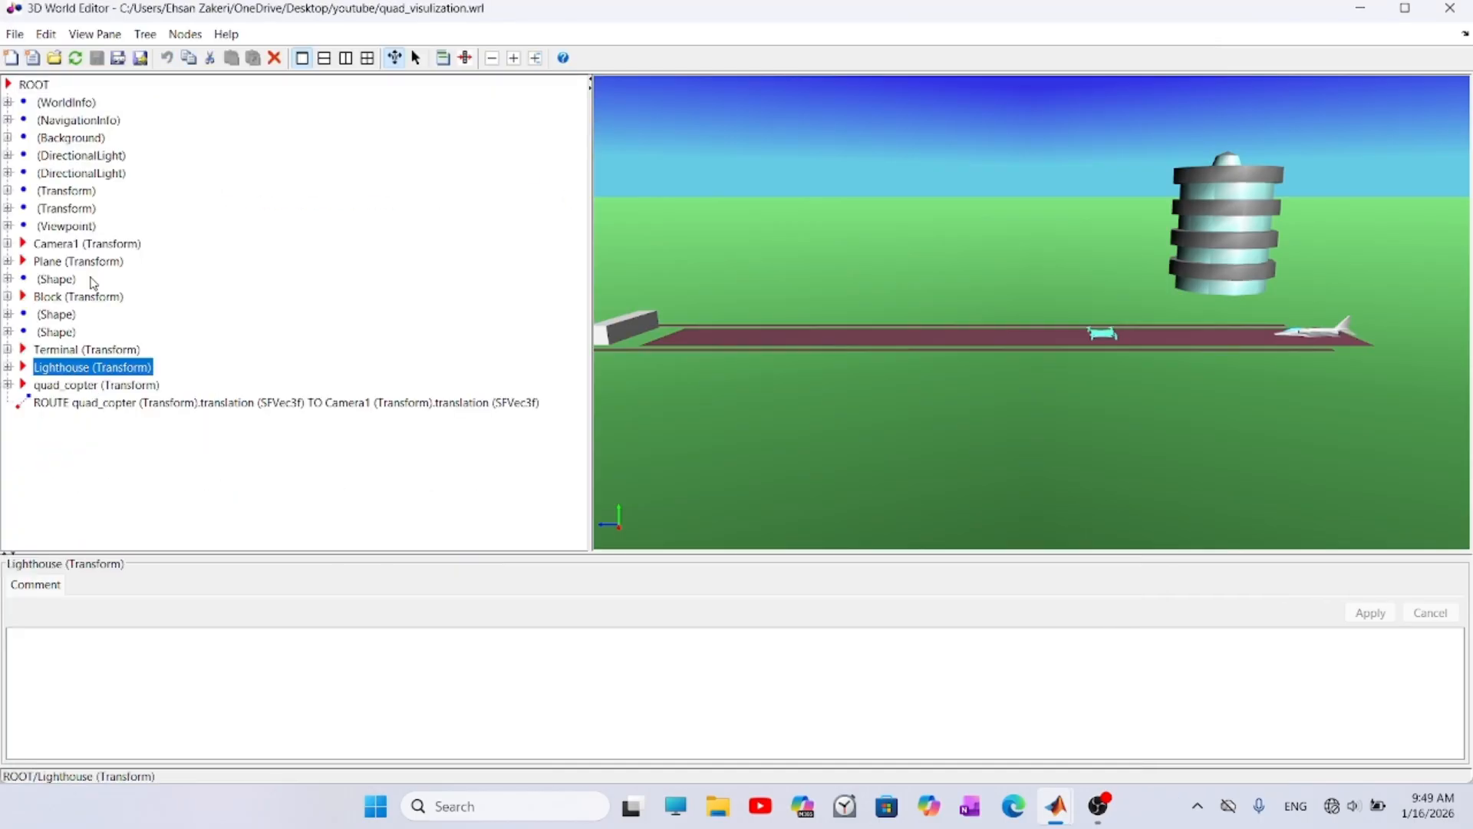
left_click(60, 244)
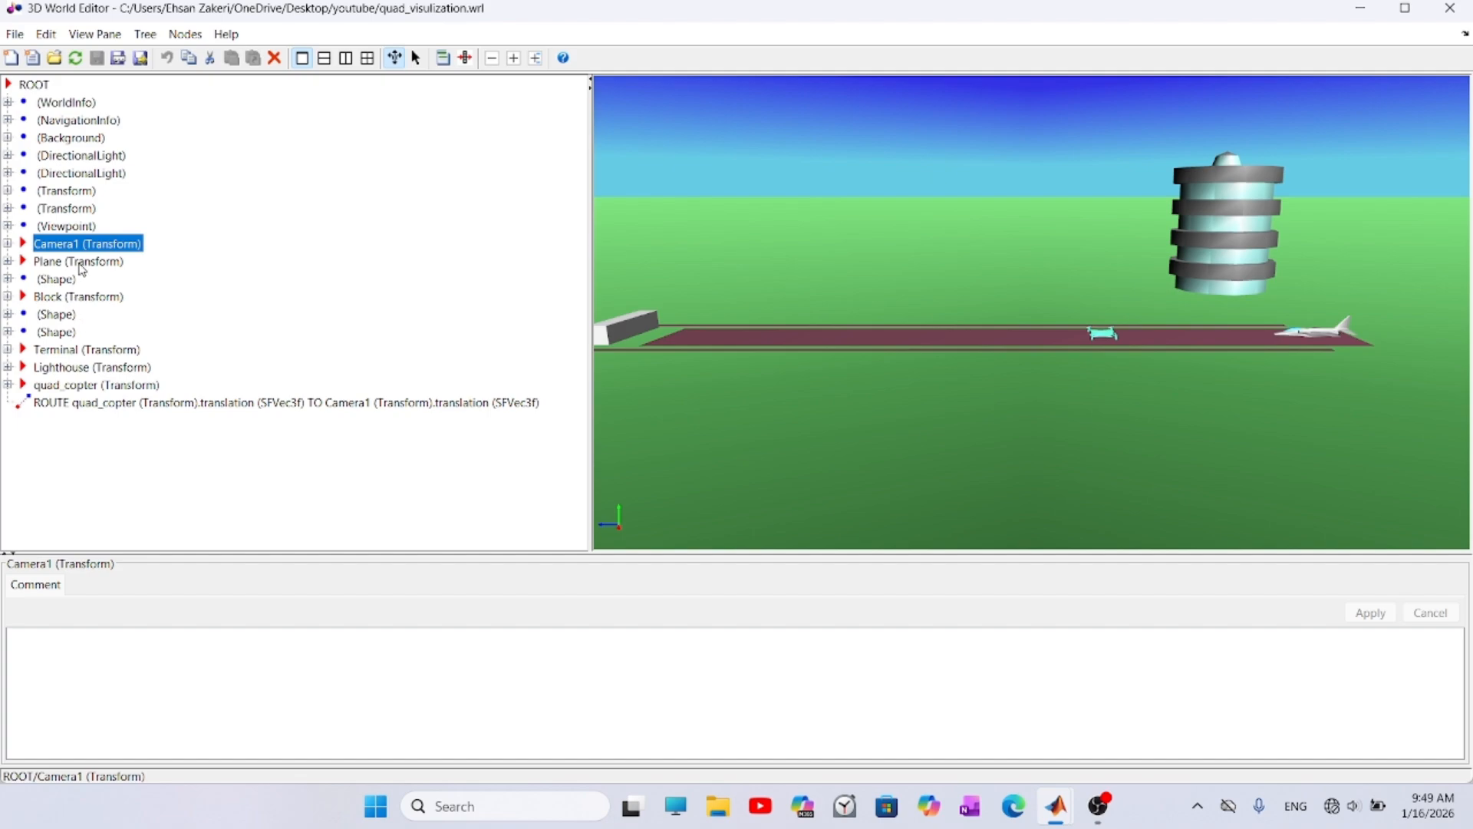
left_click(80, 263)
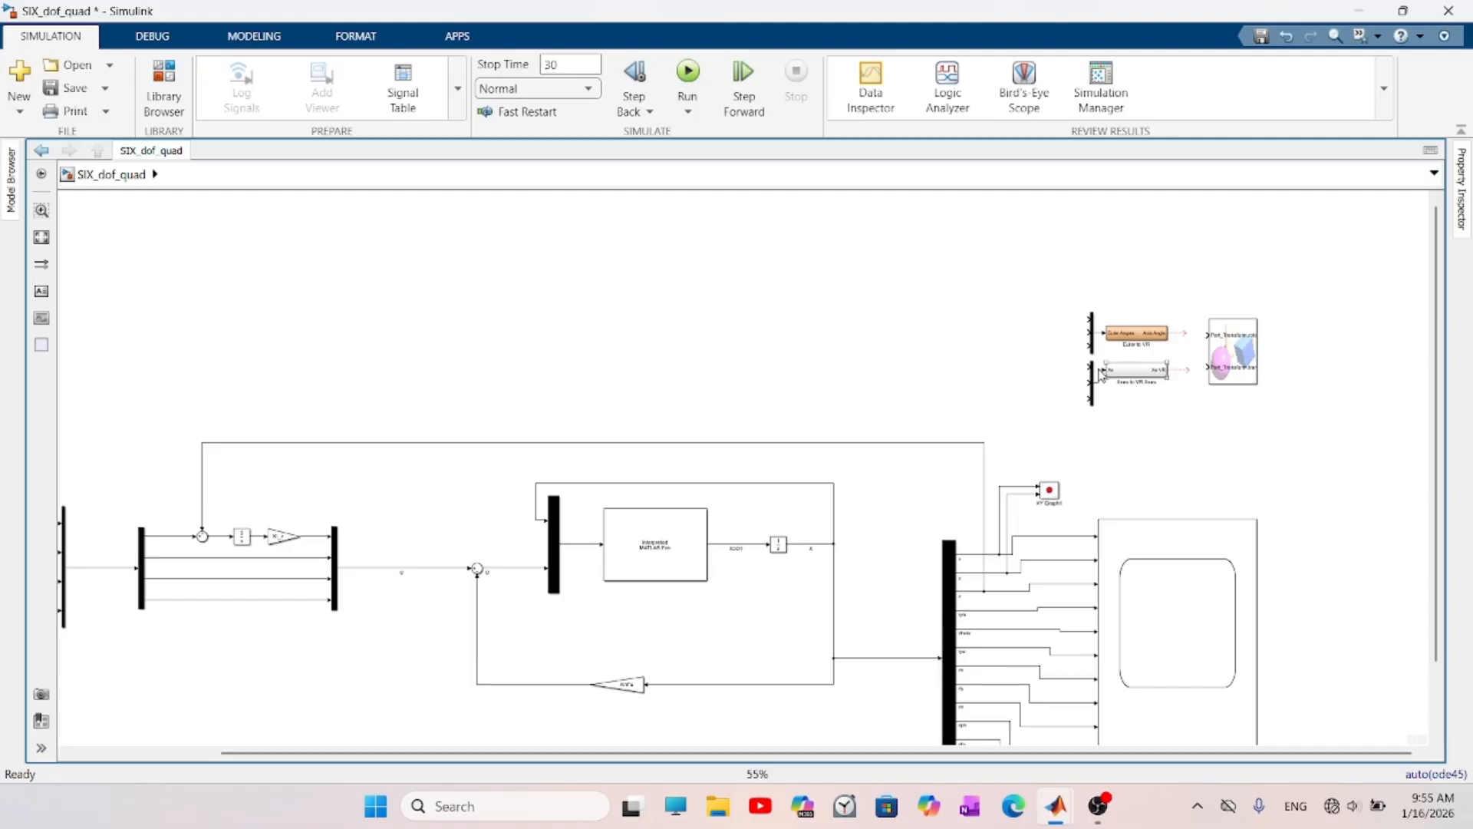
- Examine the VR conversion blocks beside the VR Sink and their source, the HL-20 example help page, and return to the SIX_dof_quad model
left_click_drag(1312, 262, 1055, 451)
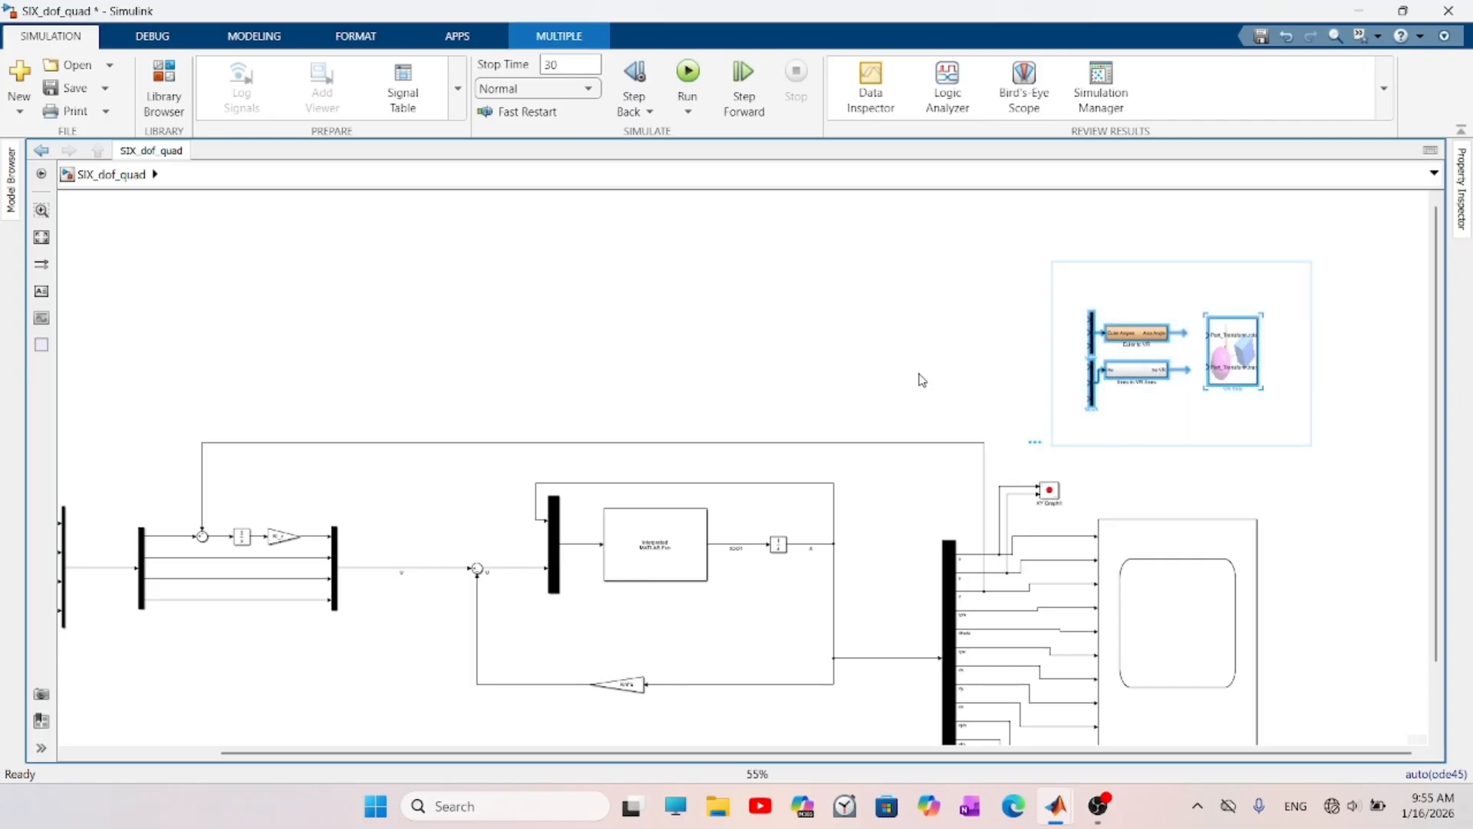
mouse_move(1062, 809)
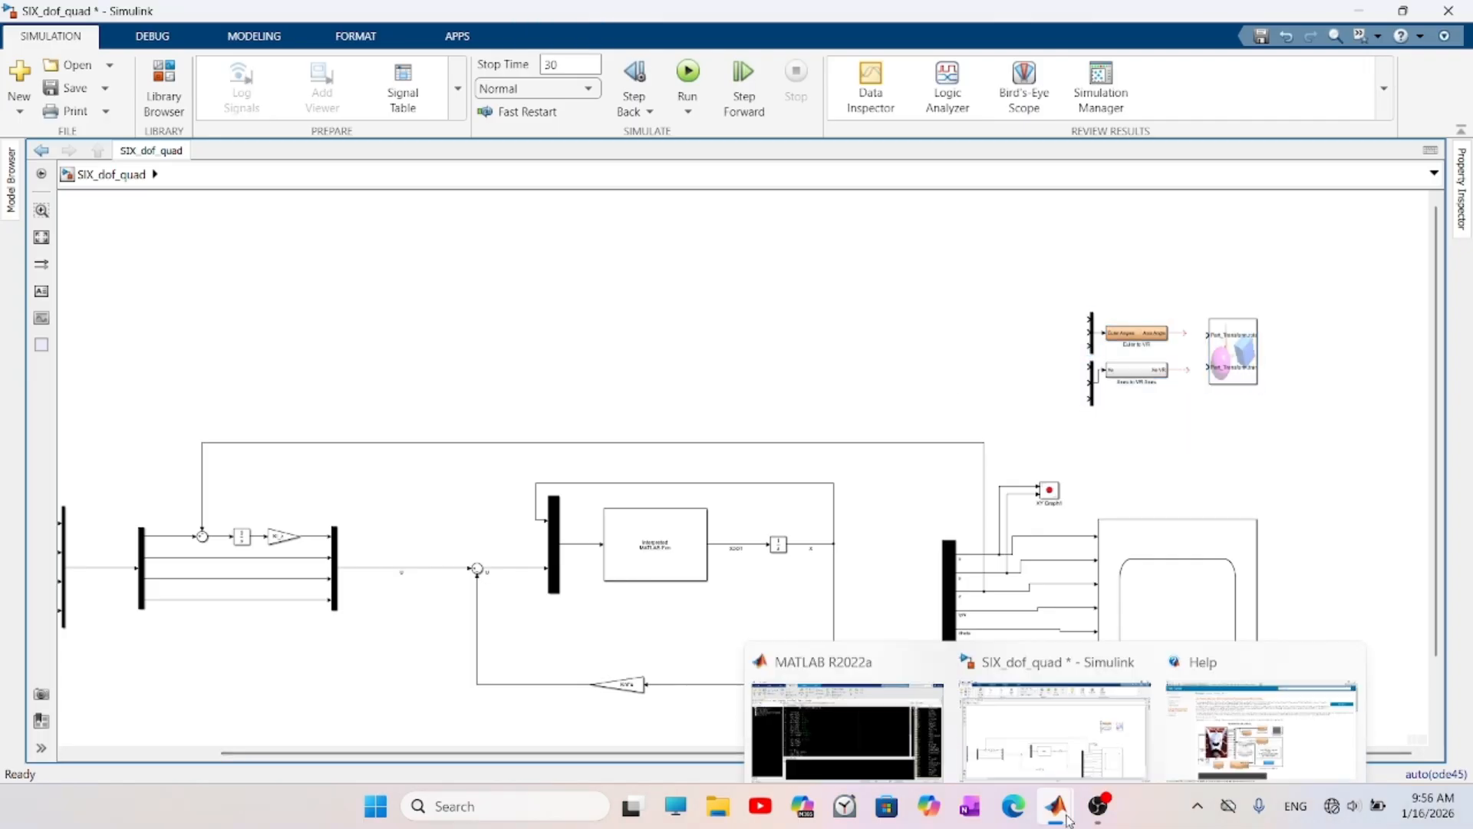
mouse_move(1258, 718)
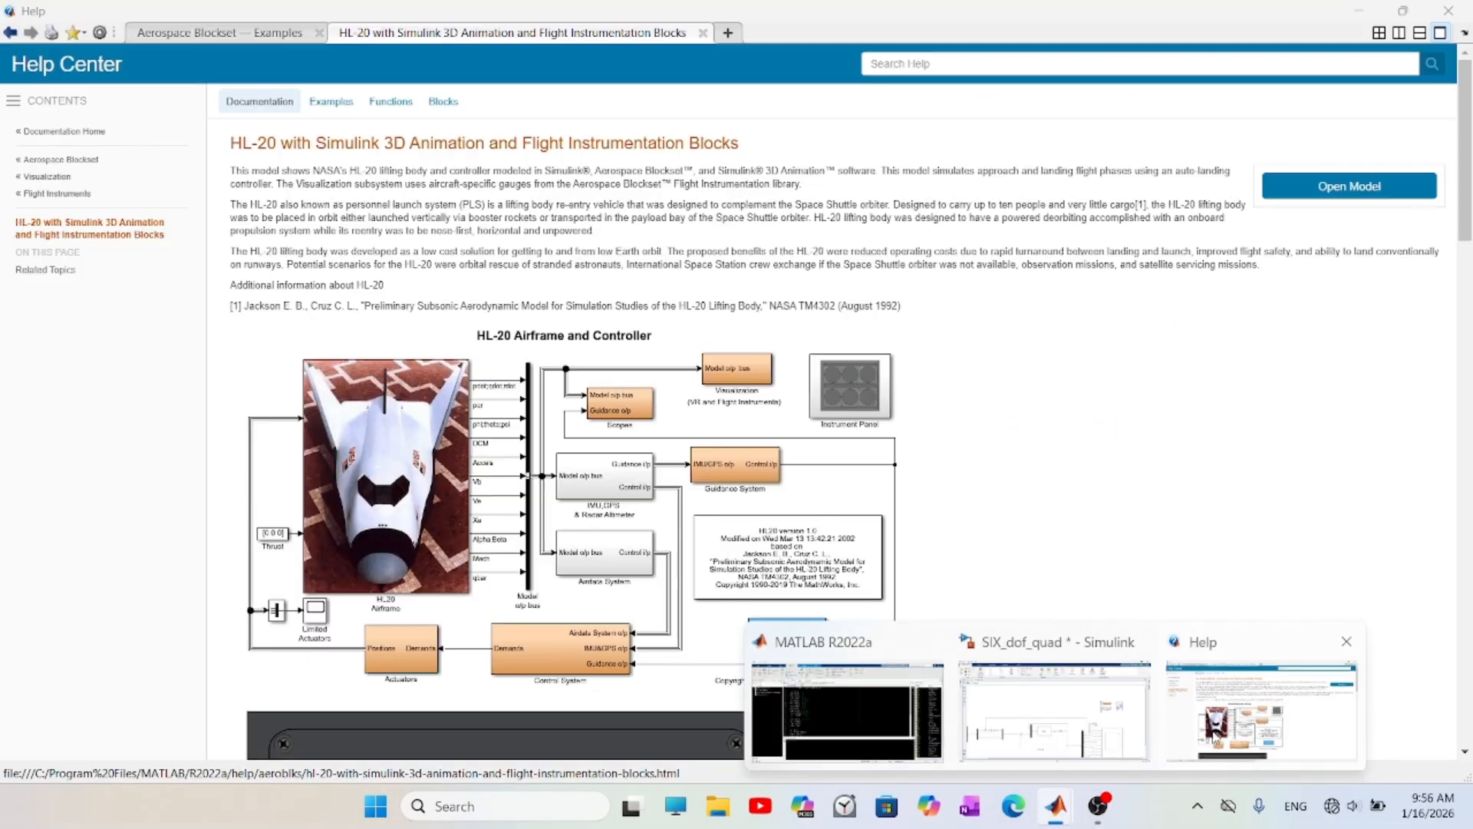
left_click(1255, 691)
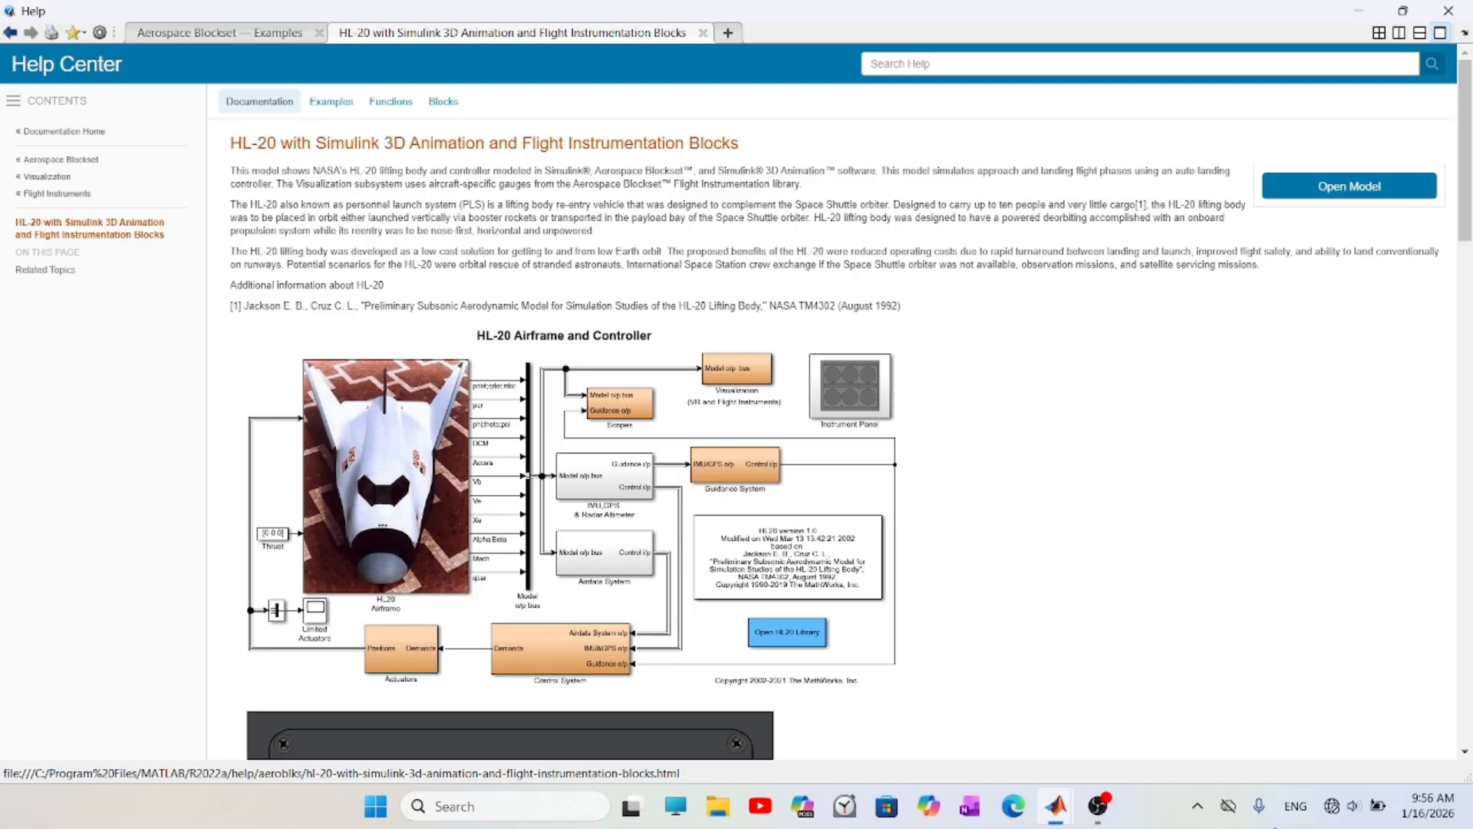
mouse_move(1057, 806)
left_click(1057, 715)
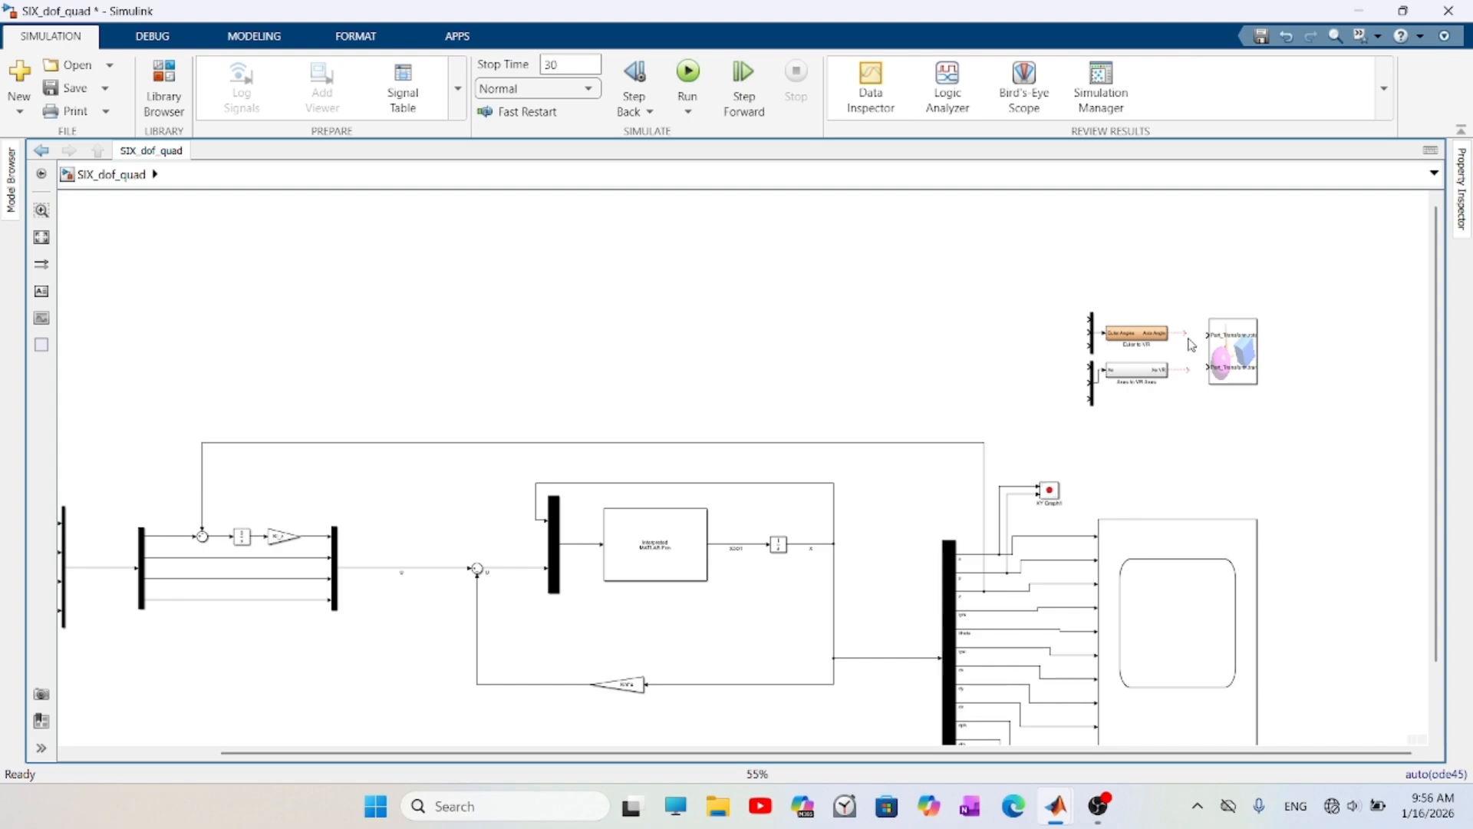
- Set the VR Sink's source file to quad_visulization.wrl from the youtube folder
double_click(1233, 358)
left_click_drag(351, 17, 574, 190)
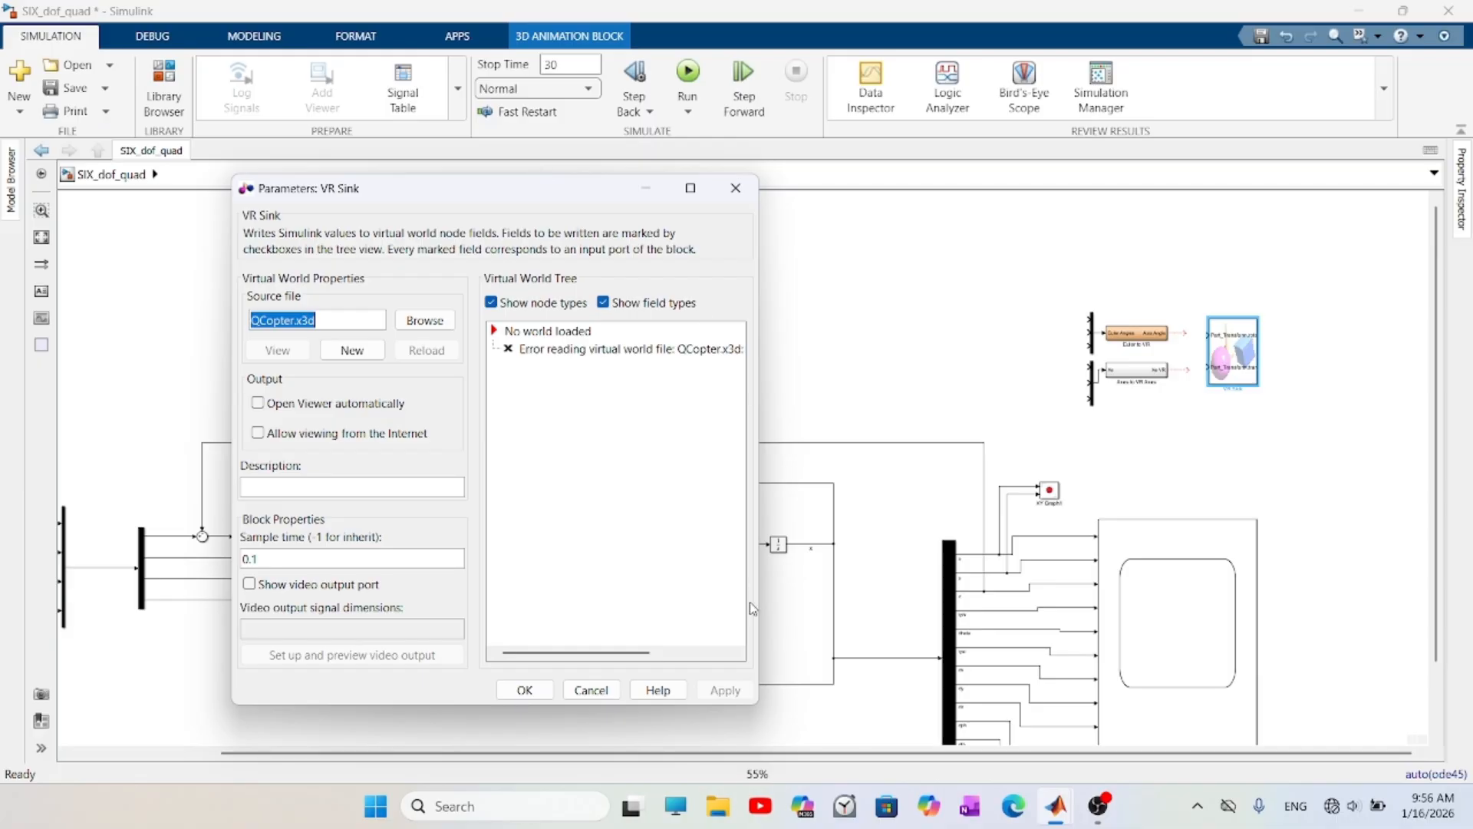
left_click(415, 321)
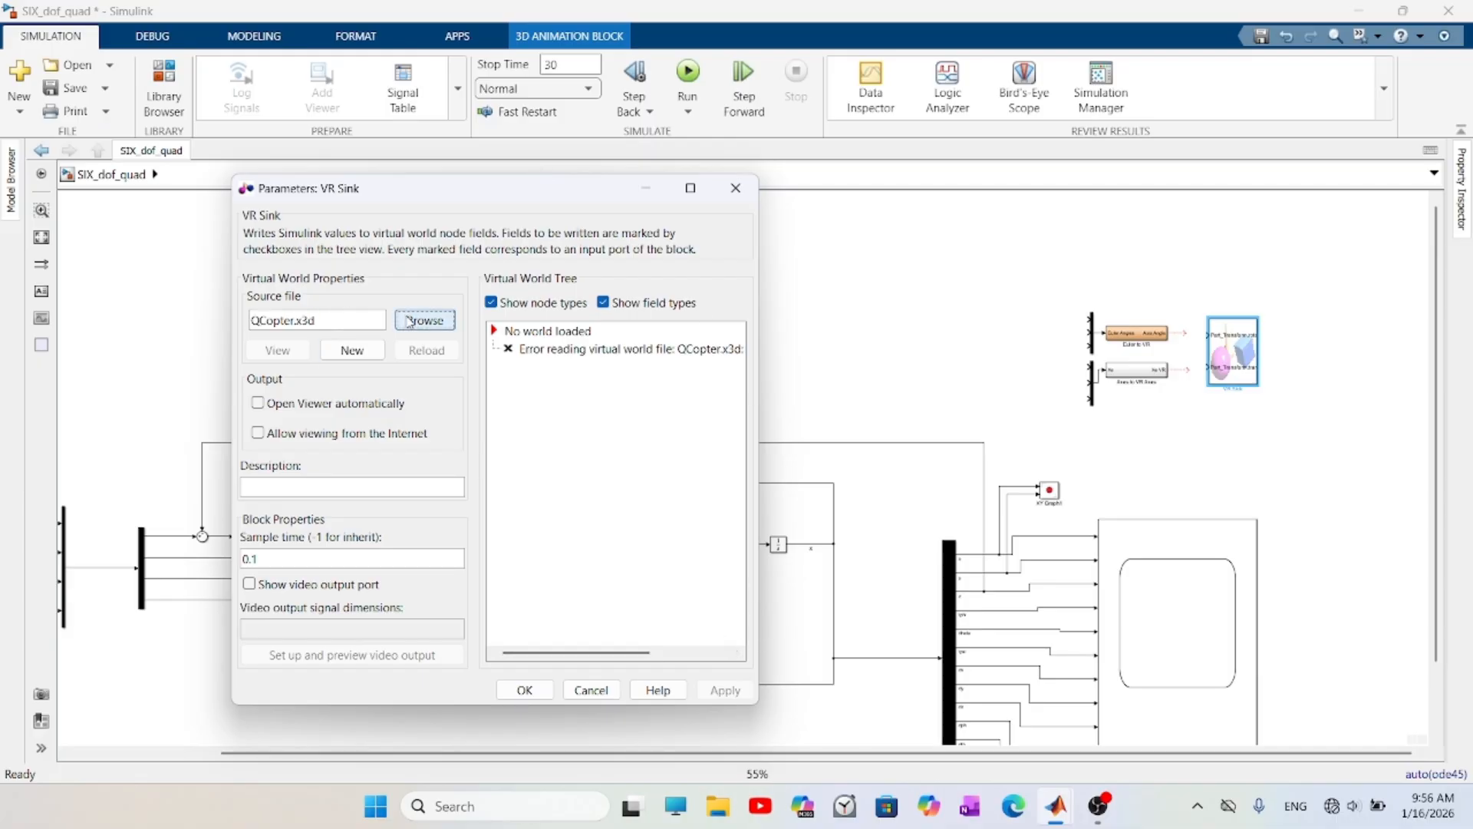
left_click(378, 343)
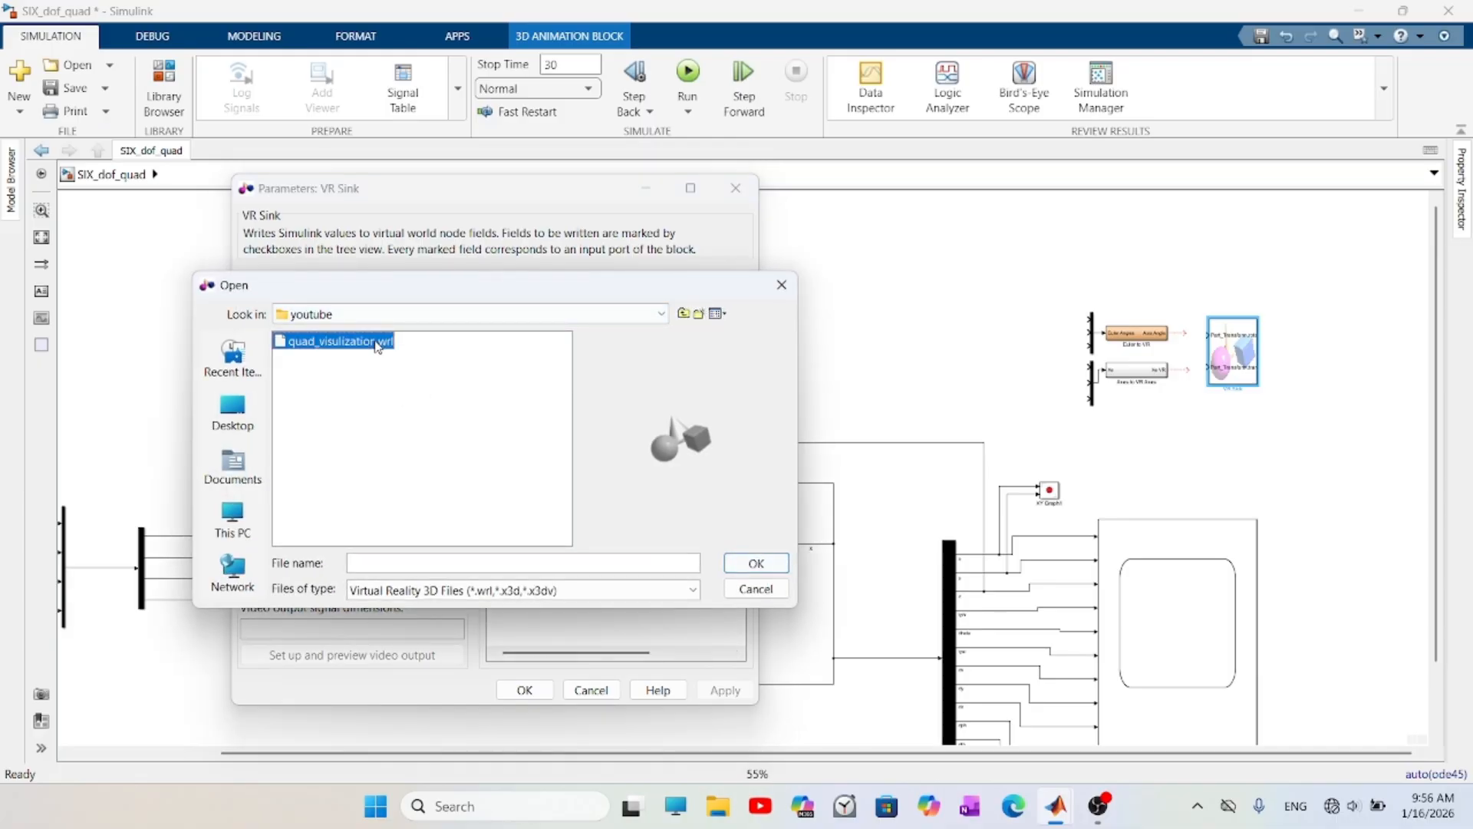
left_click(756, 564)
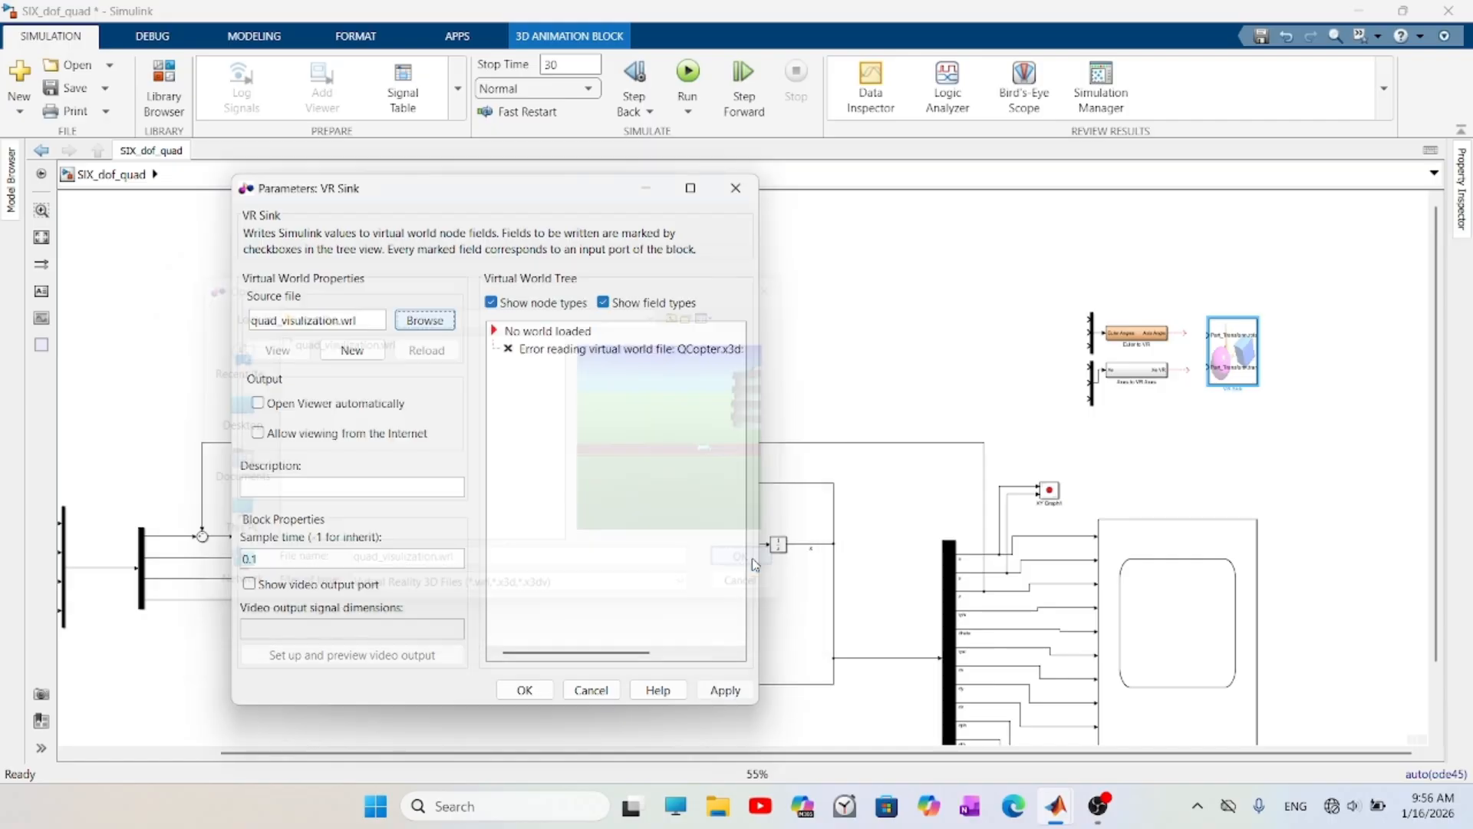
- Mark the translation and rotation fields of quad_copter as VR Sink inputs and apply the parameters
scroll(561, 465, "down", 1)
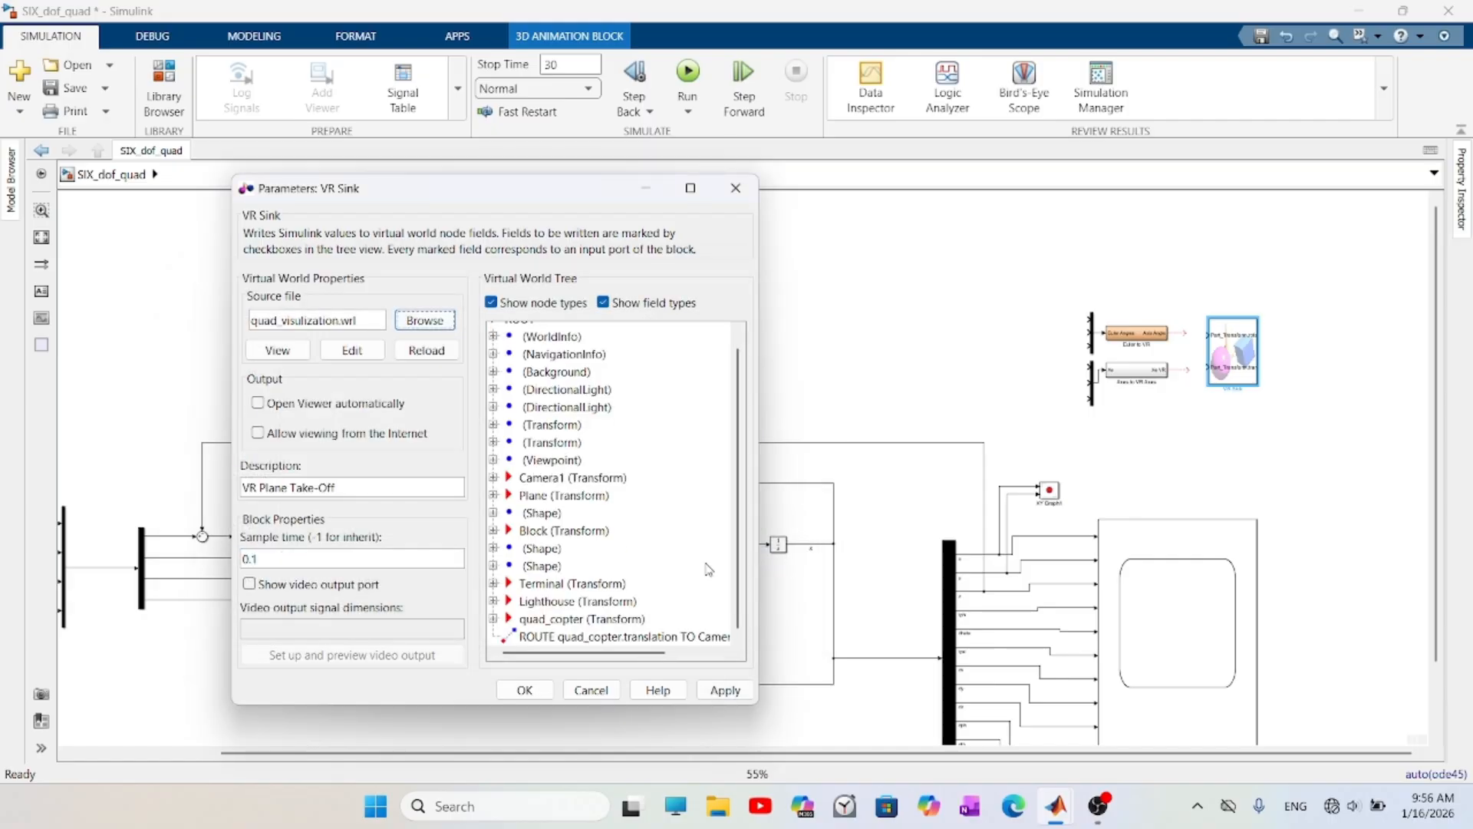
left_click(493, 618)
scroll(546, 591, "down", 1)
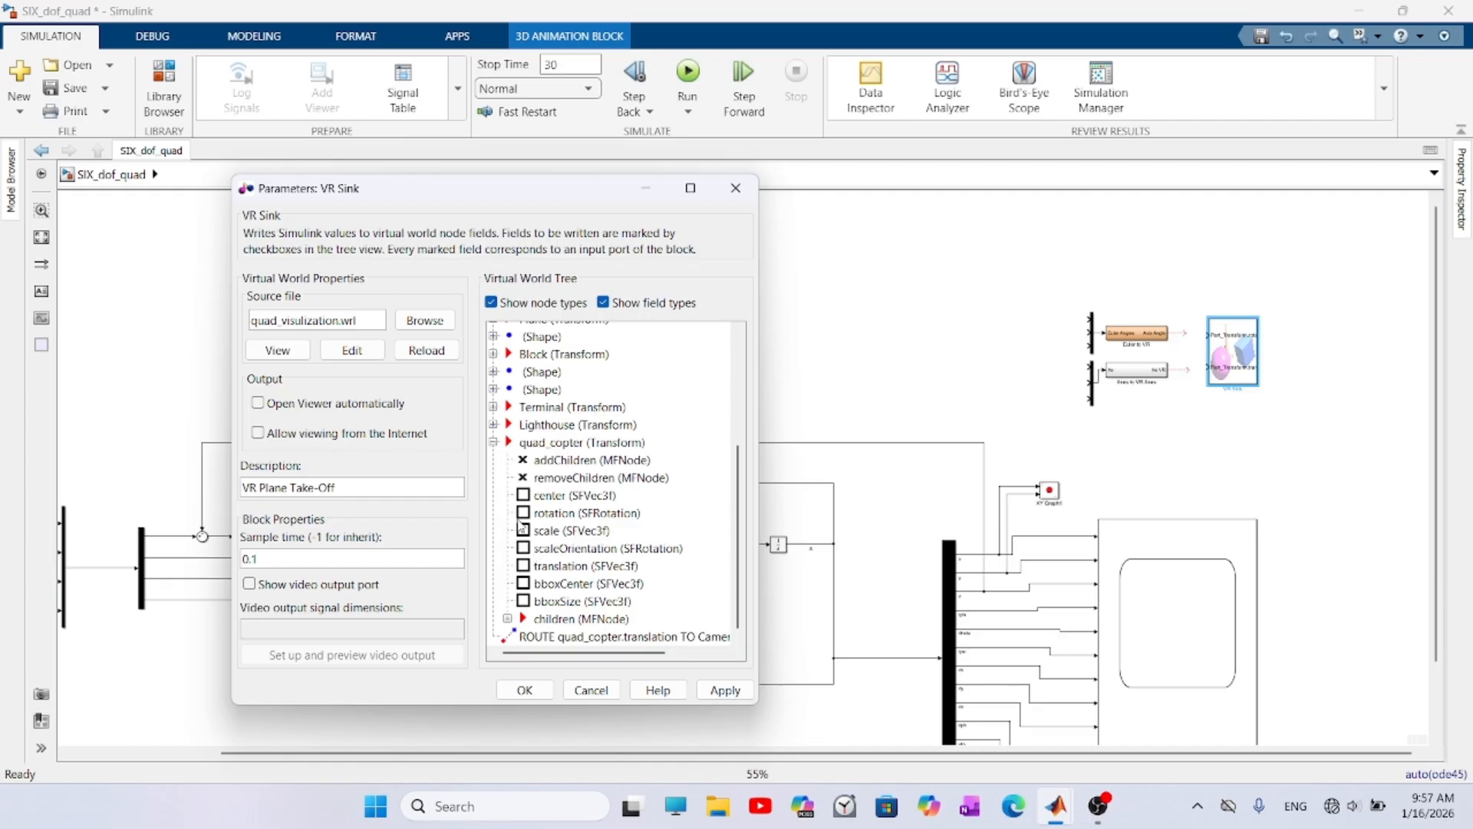
left_click(523, 566)
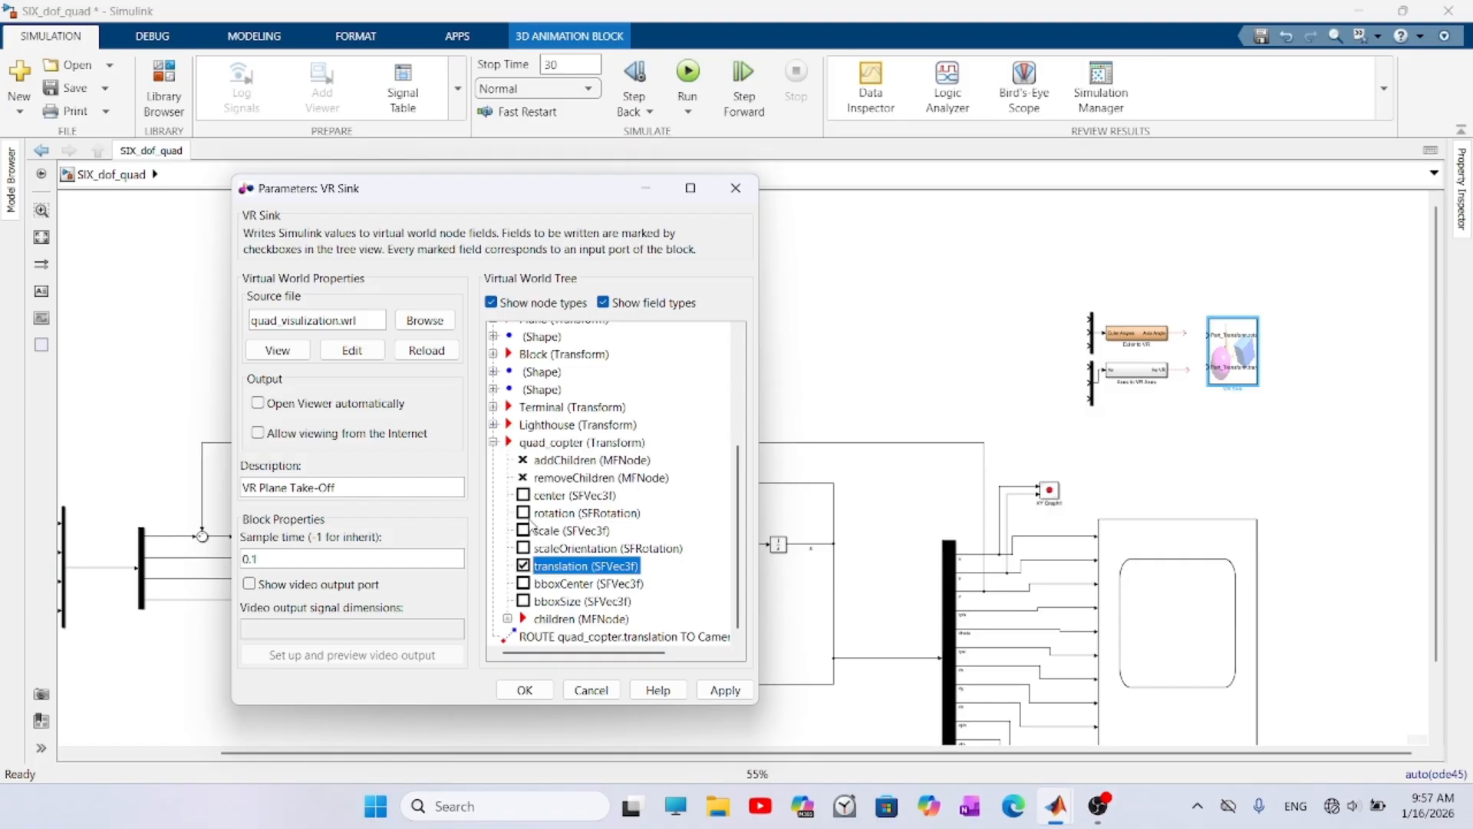
left_click(523, 513)
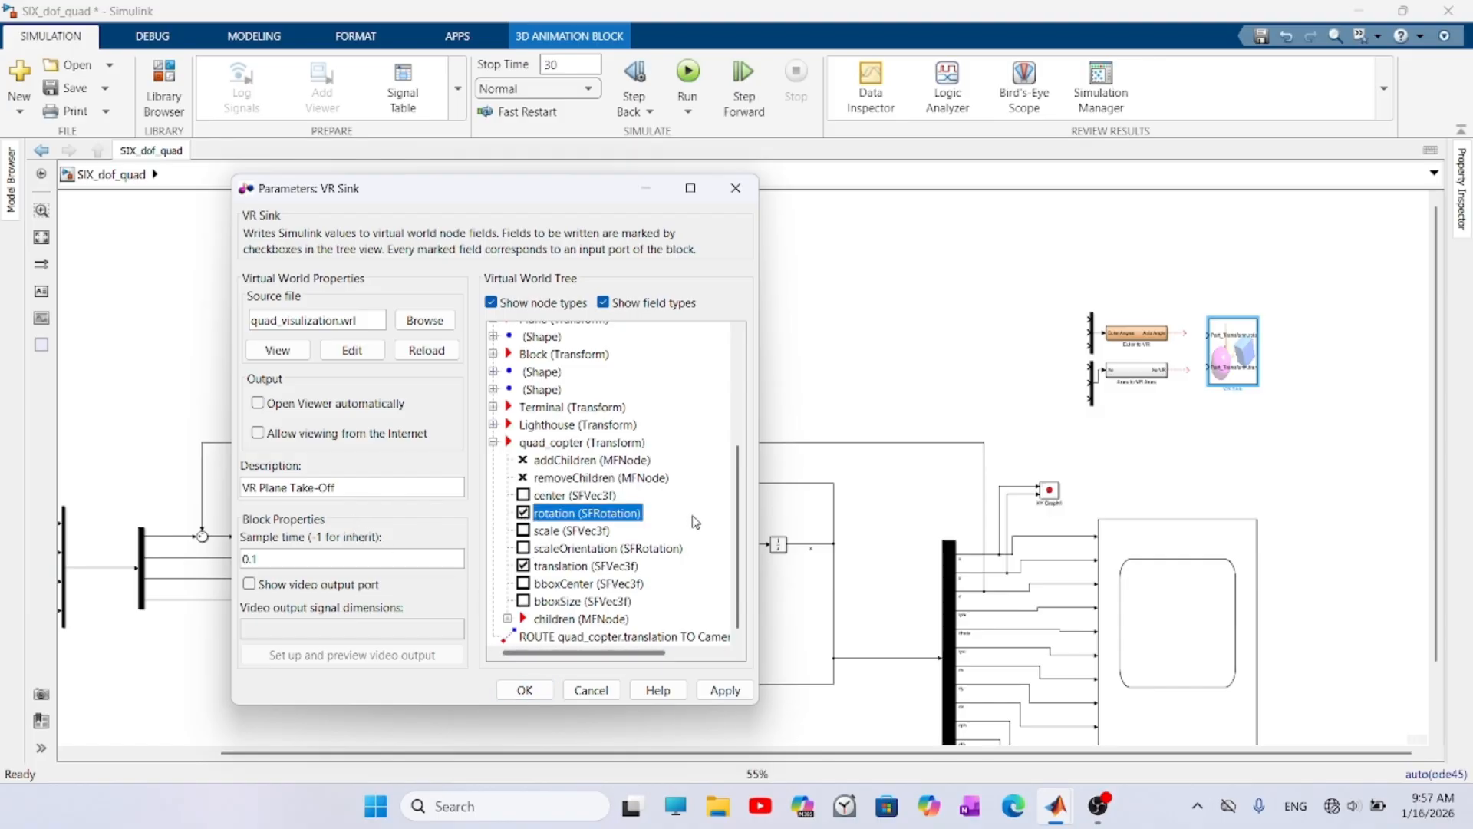
left_click(719, 690)
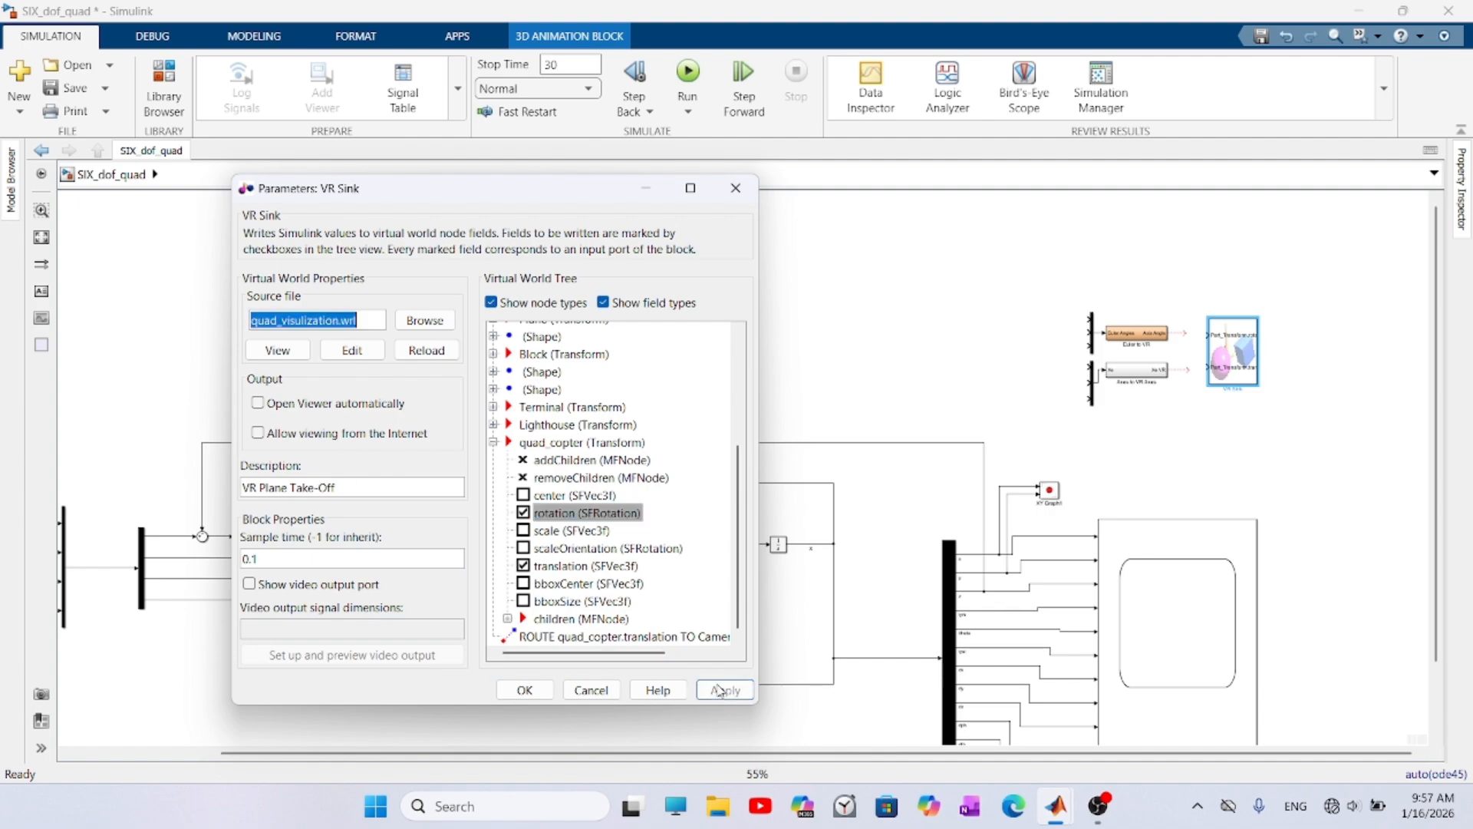
left_click(524, 689)
- Connect Axes to VR Axes to the VR Sink's quad_copter translation input and Euler to VR to its rotation input
scroll(1184, 391, "up", 3)
scroll(1188, 257, "down", 2)
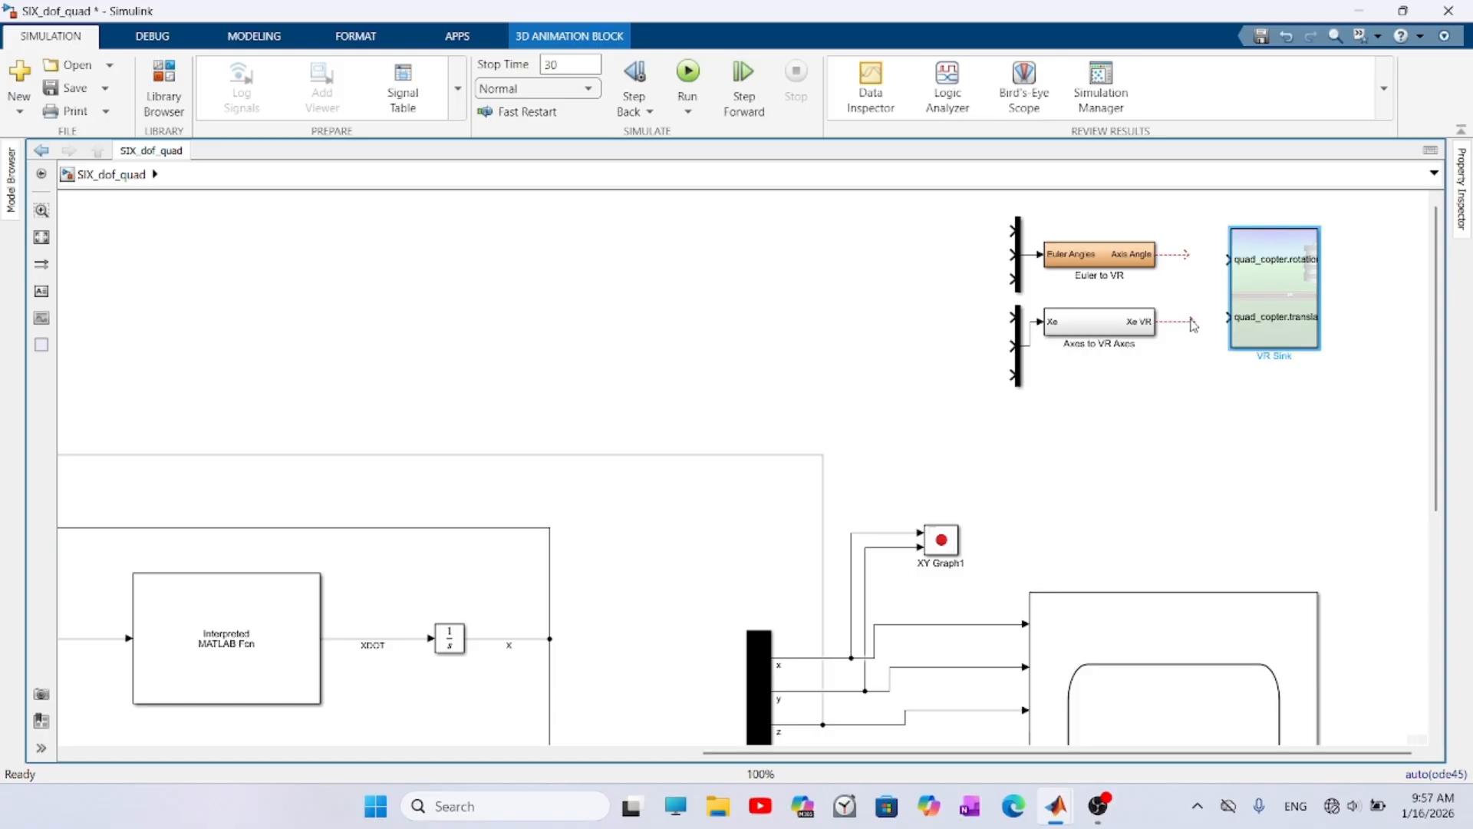
left_click_drag(1191, 326, 1226, 317)
left_click_drag(1186, 263, 1226, 258)
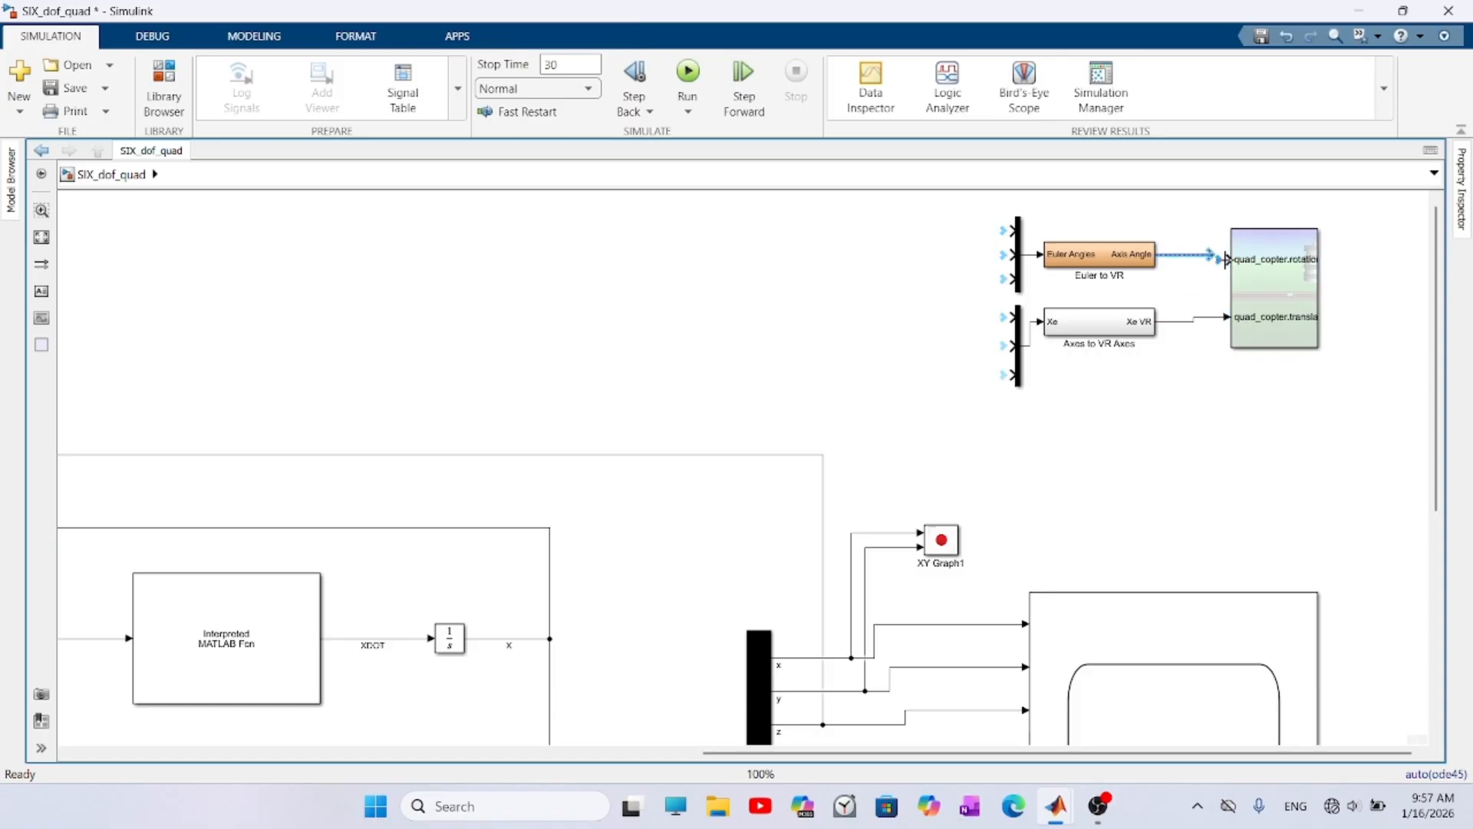
- Draw three open input lines on the mux feeding Euler to VR and label them \phi, \theta and \psi
left_click(983, 232)
left_click_drag(982, 232, 907, 231)
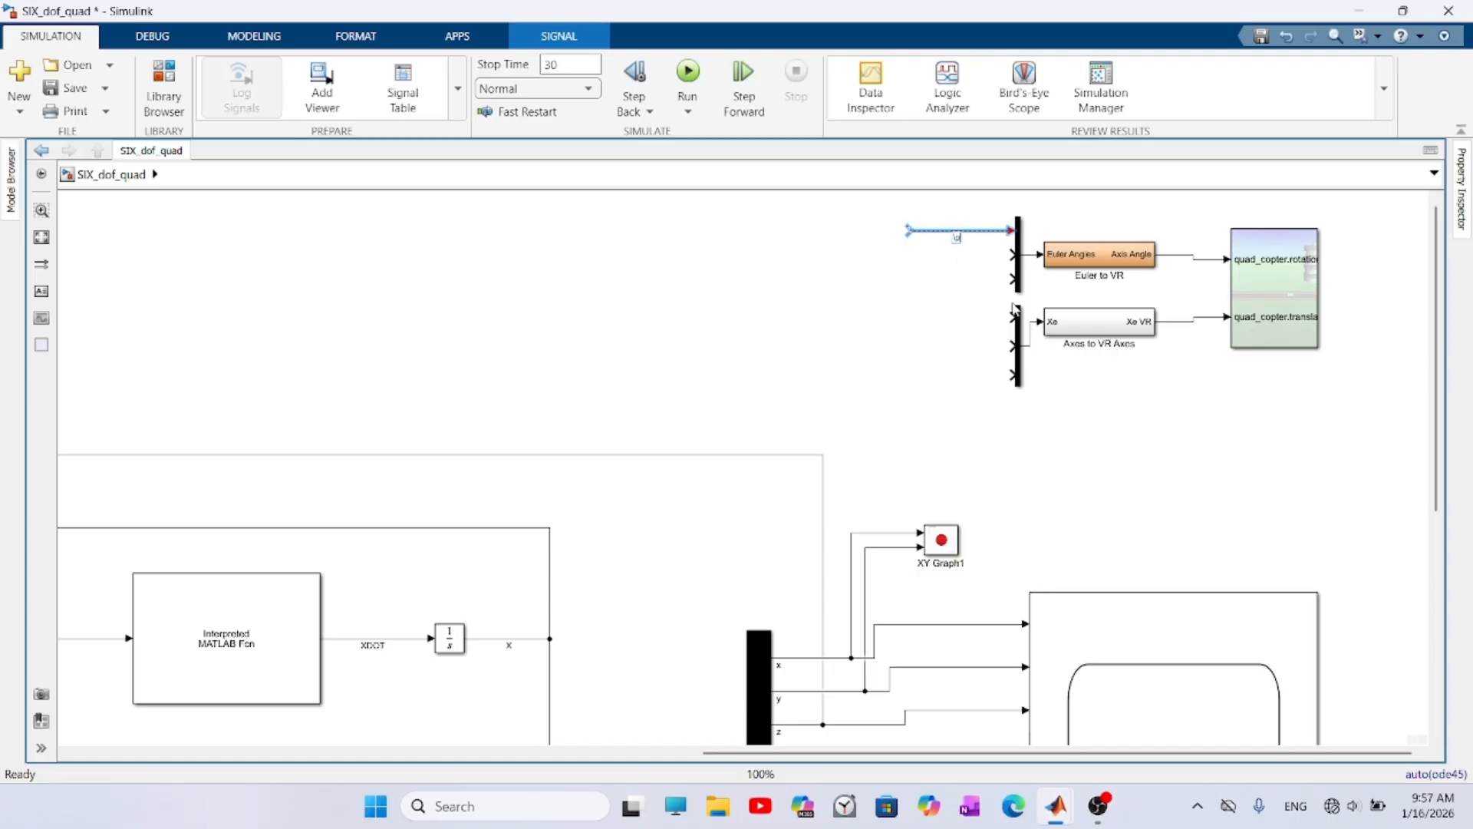
left_click_drag(1013, 254, 818, 247)
double_click(928, 261)
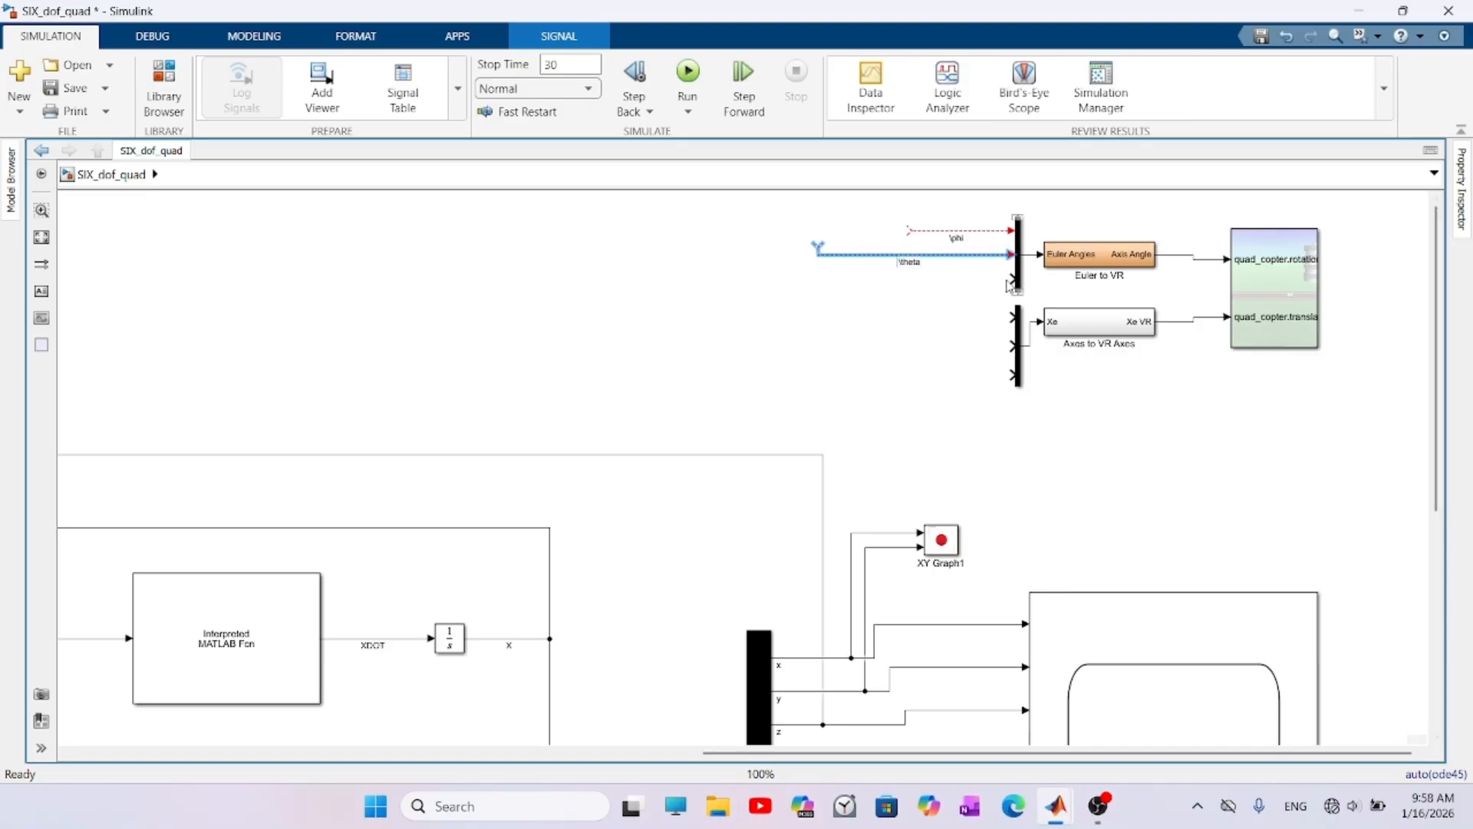
left_click_drag(1008, 280, 889, 278)
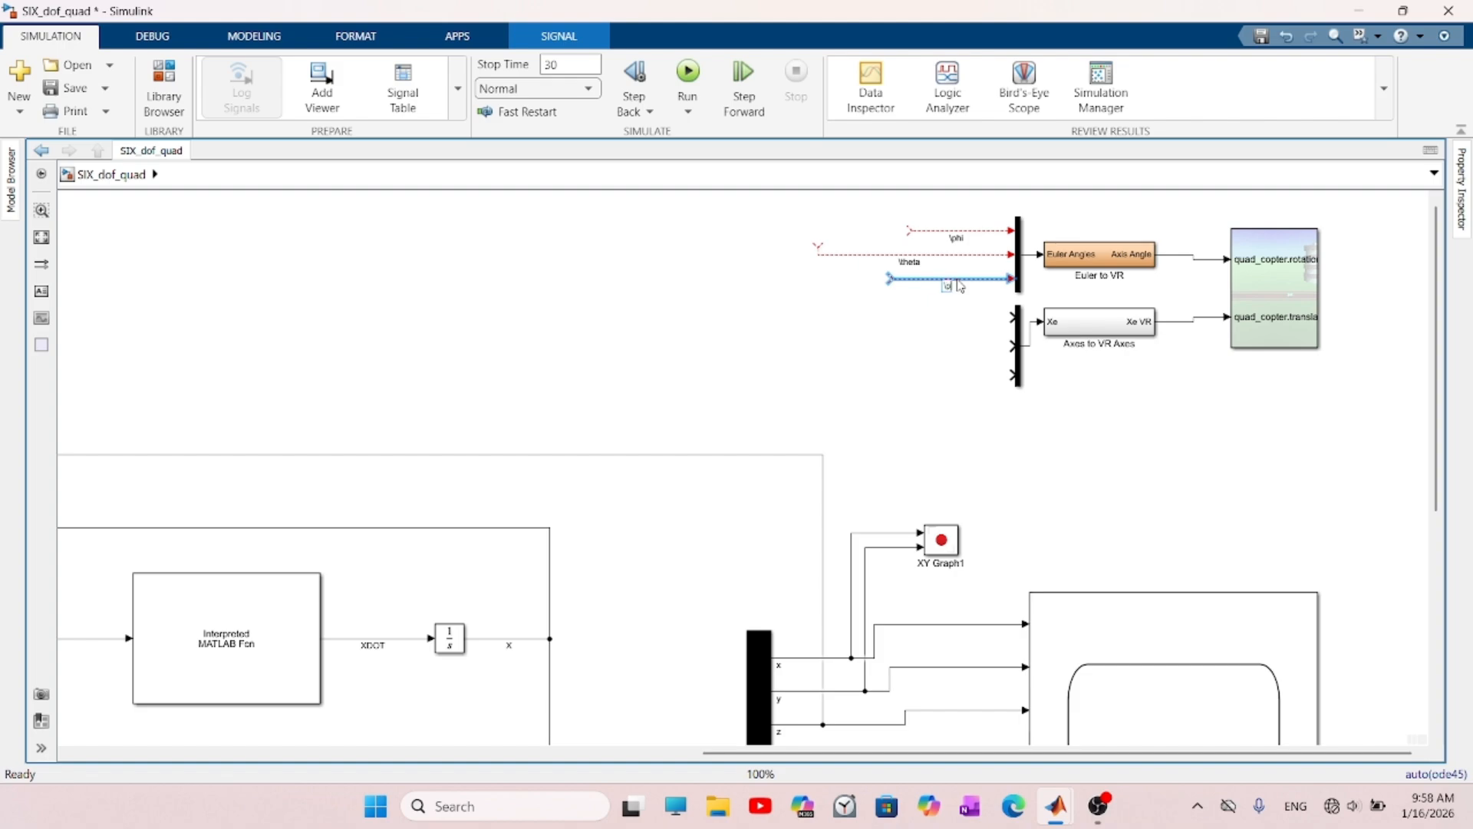
- Draw three open input lines on the mux feeding Axes to VR Axes and label them x, y and z
mouse_move(1014, 316)
left_mouse_down()
mouse_move(835, 304)
mouse_move(805, 316)
left_mouse_up()
double_click(897, 321)
type("x")
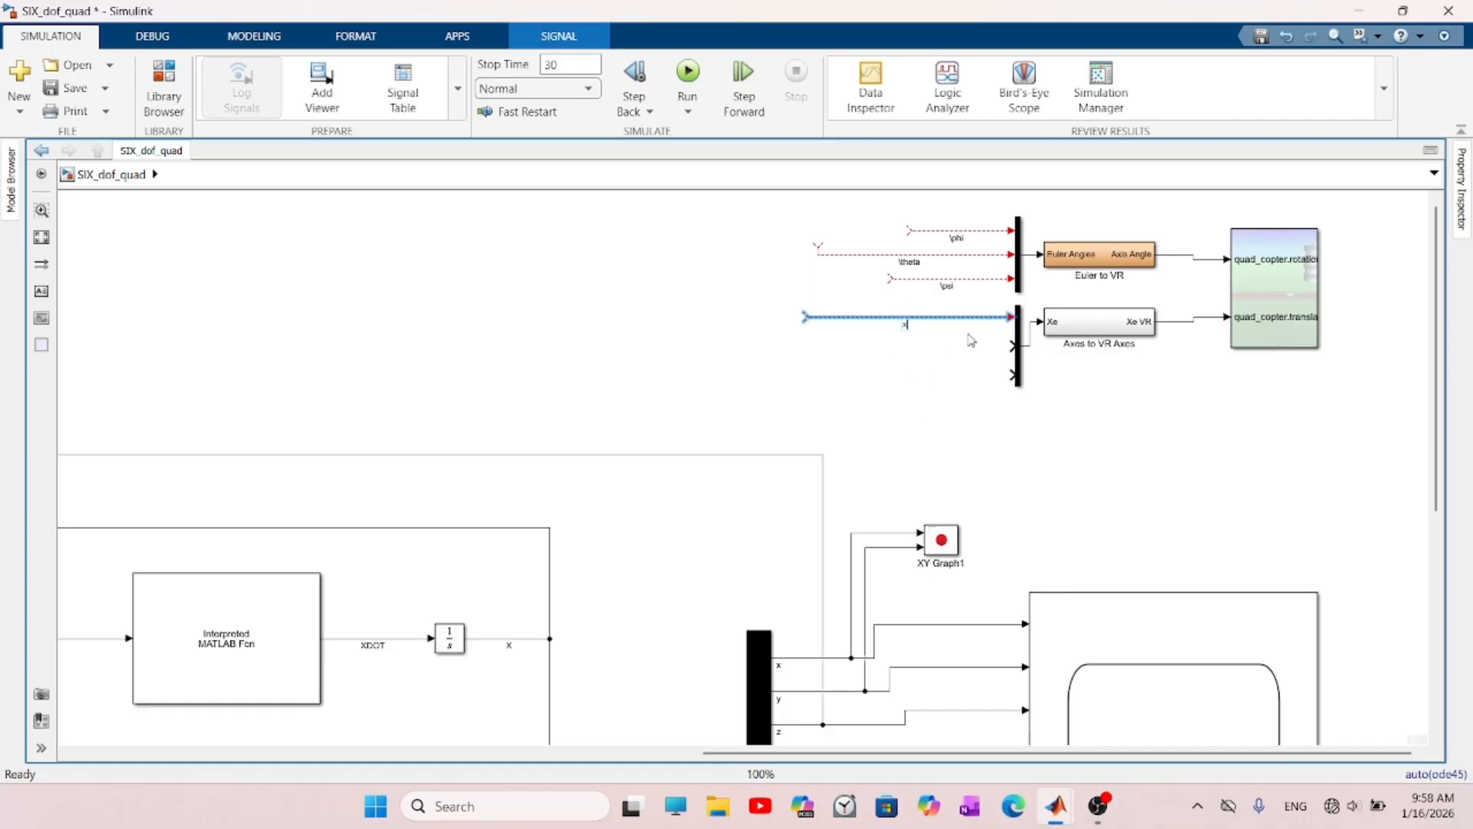
left_click_drag(1012, 345, 804, 345)
double_click(904, 348)
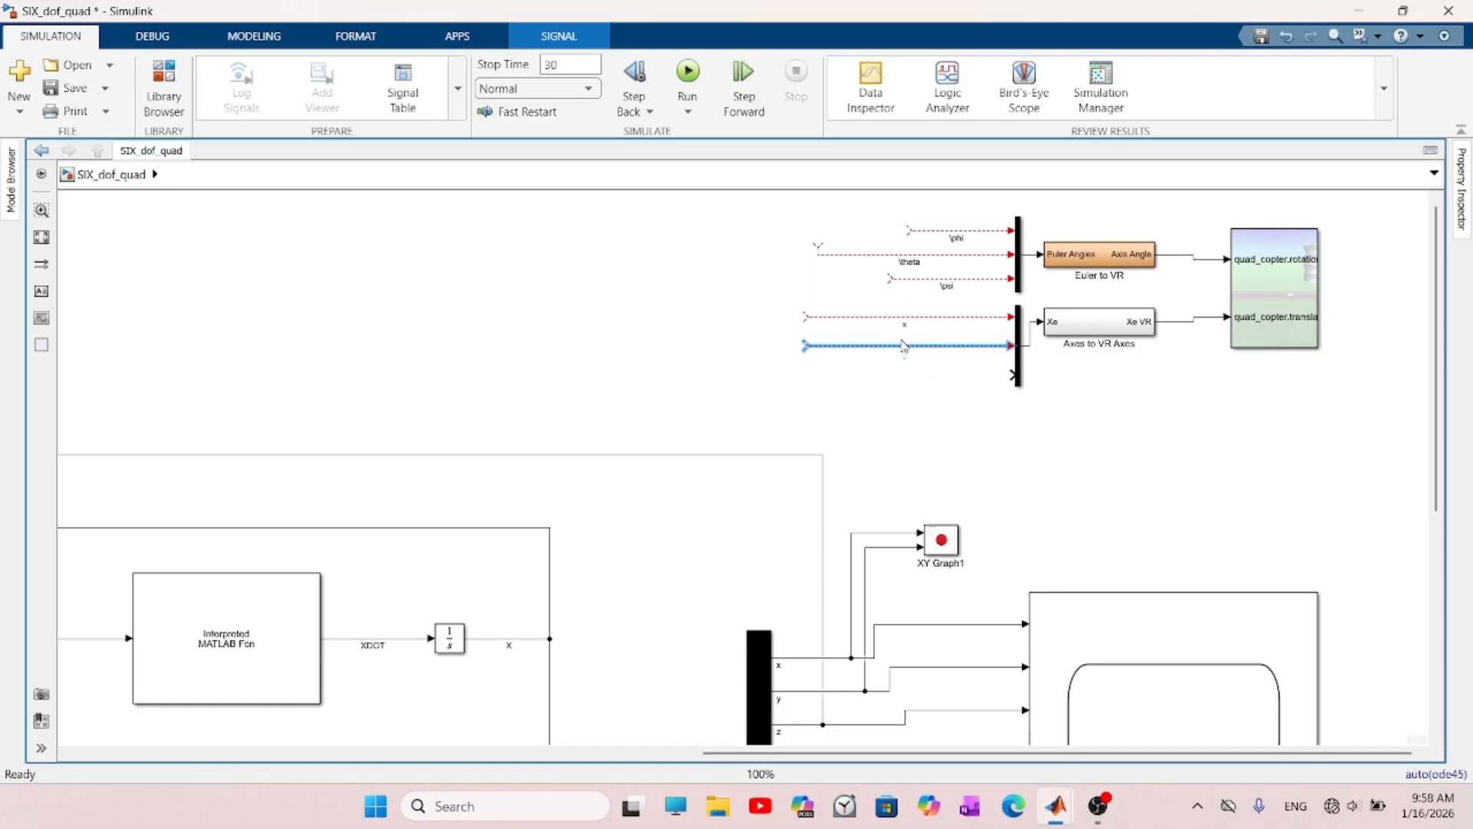
type("y")
left_click_drag(1011, 374, 827, 388)
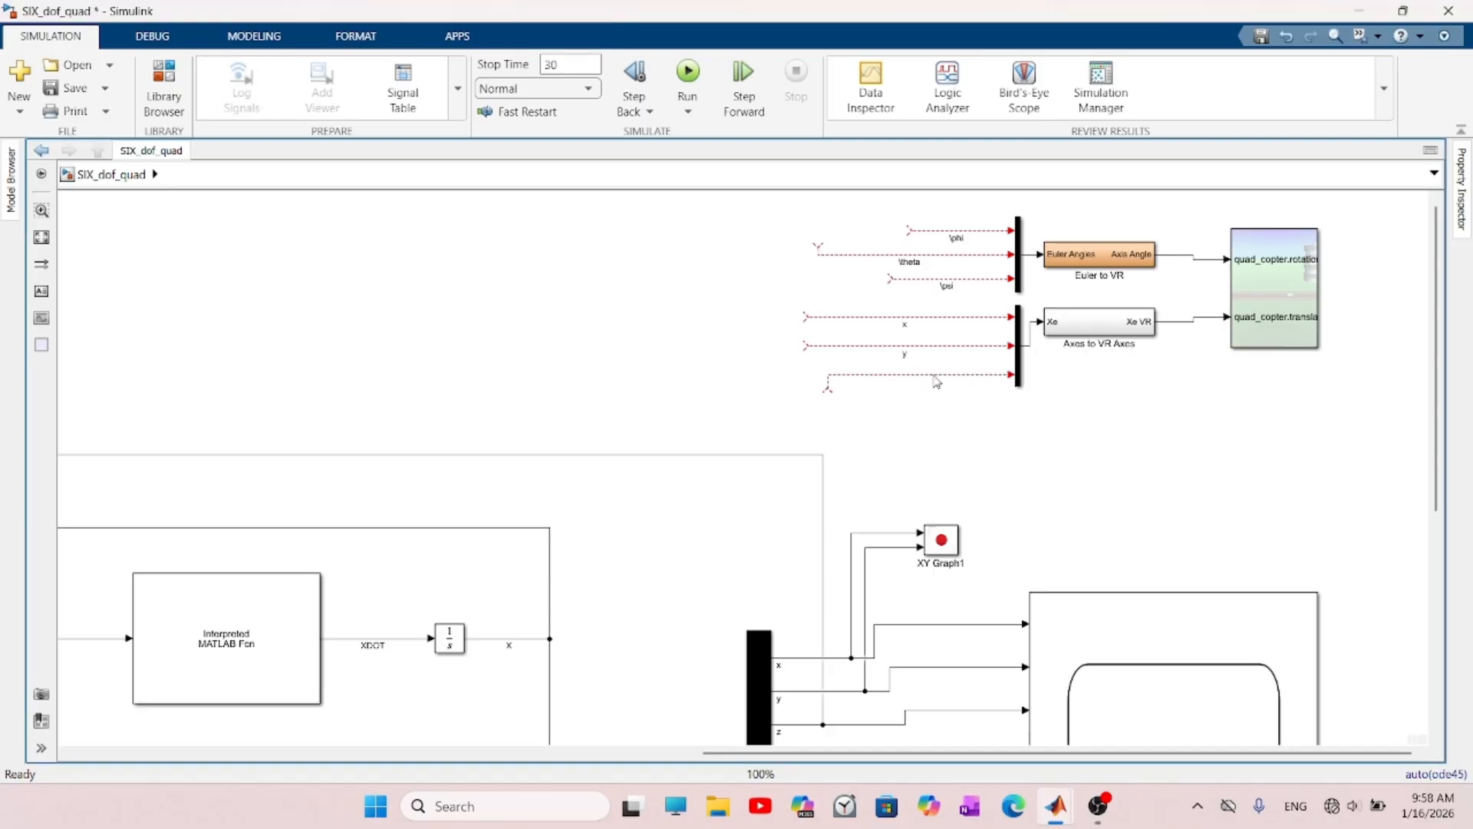
double_click(935, 376)
type("z")
left_click(1076, 520)
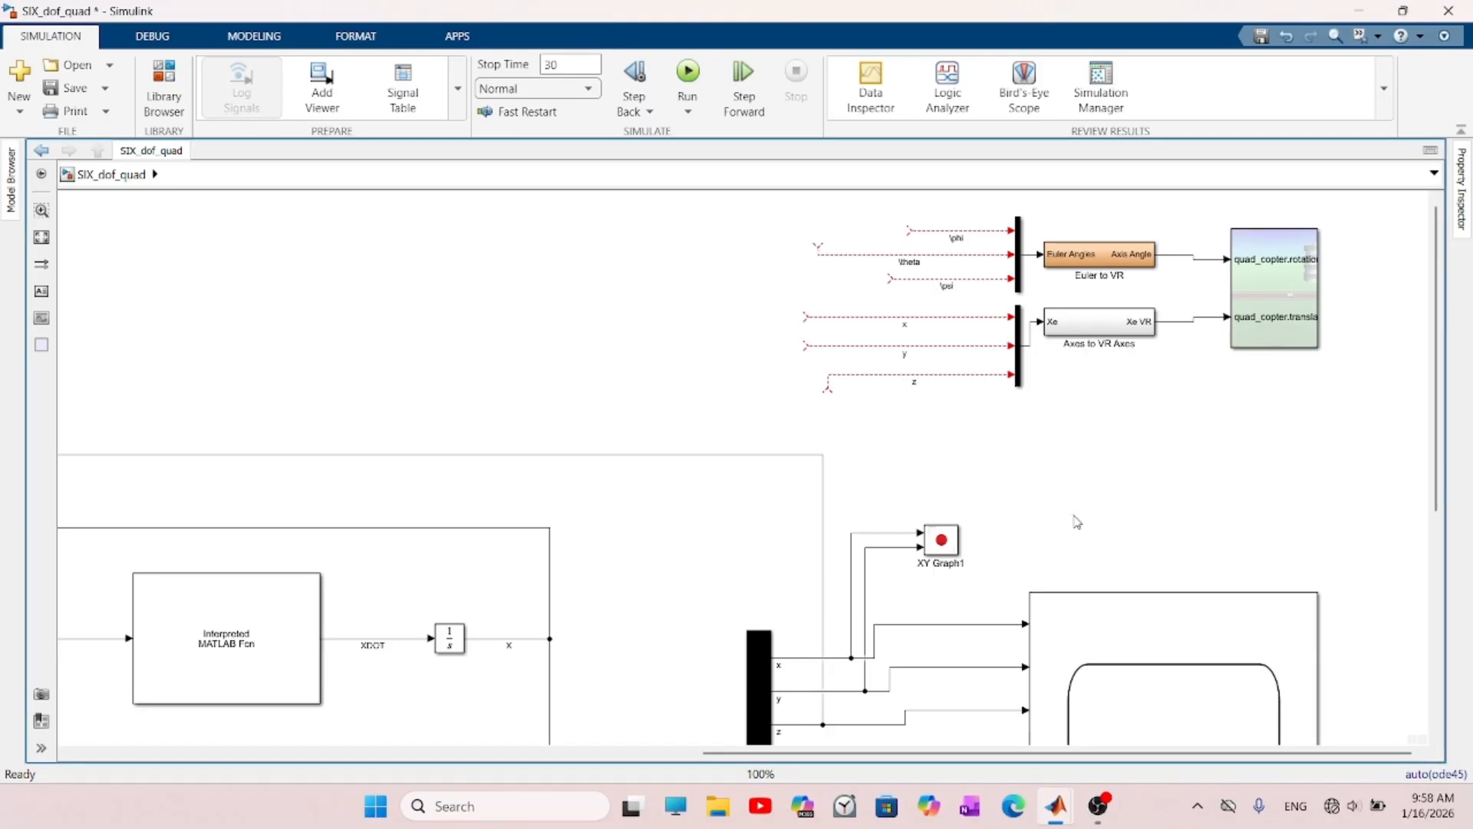
- Examine the complete quadcopter model and its Interpreted MATLAB Function block
key("space")
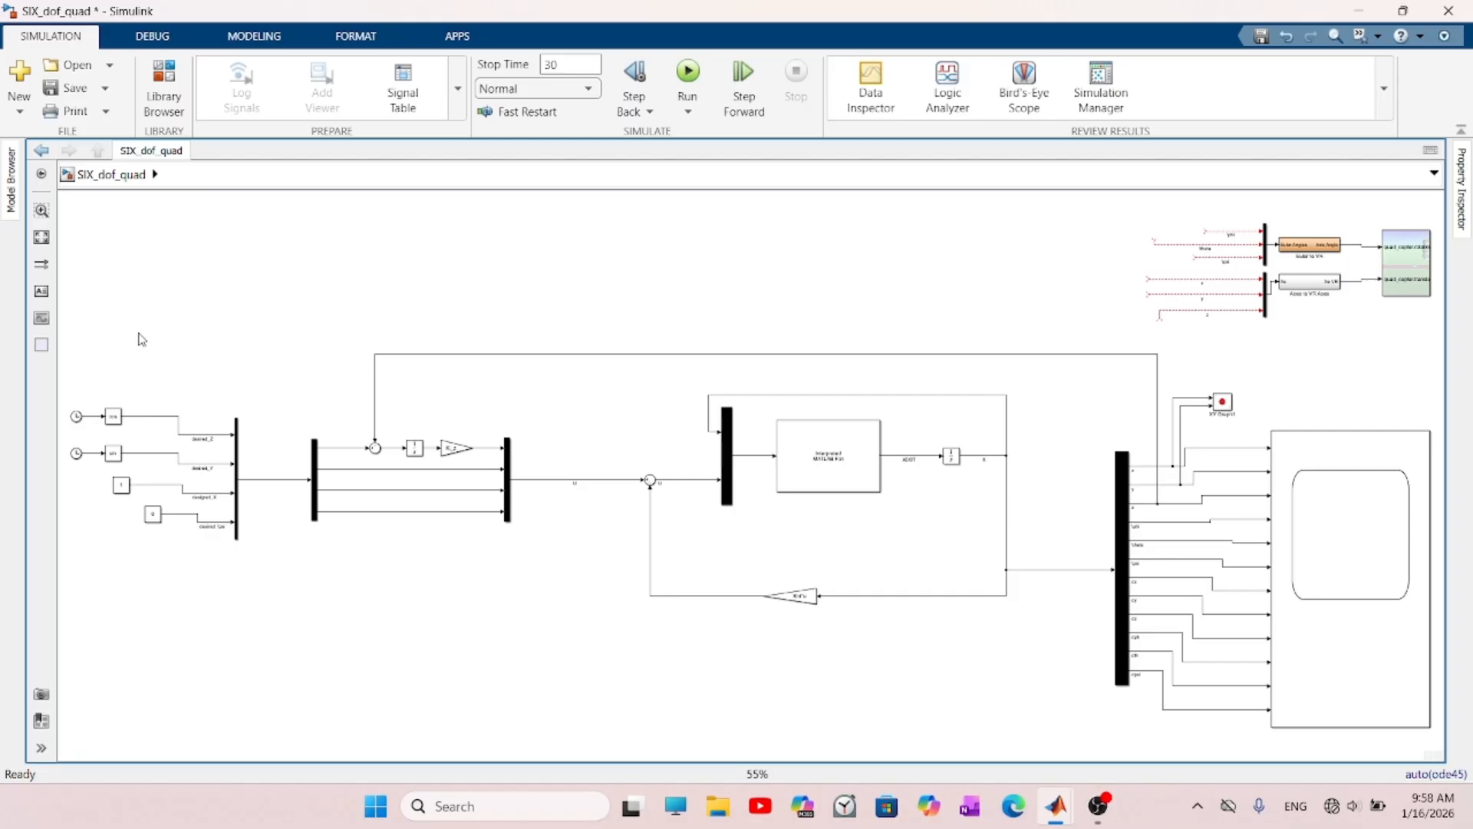
left_click(823, 459)
left_click(823, 459)
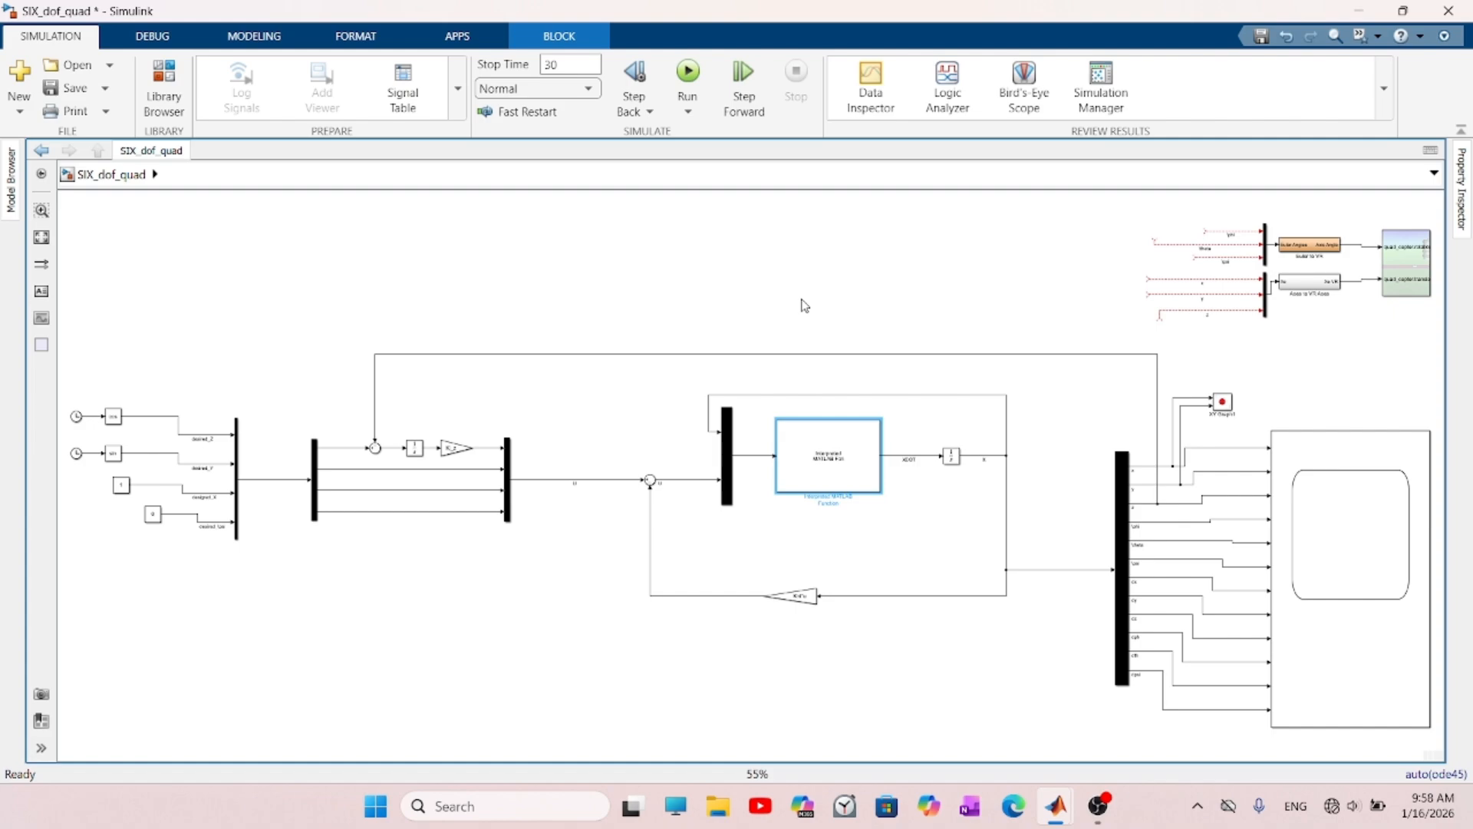
left_click(851, 313)
scroll(1143, 292, "up", 1)
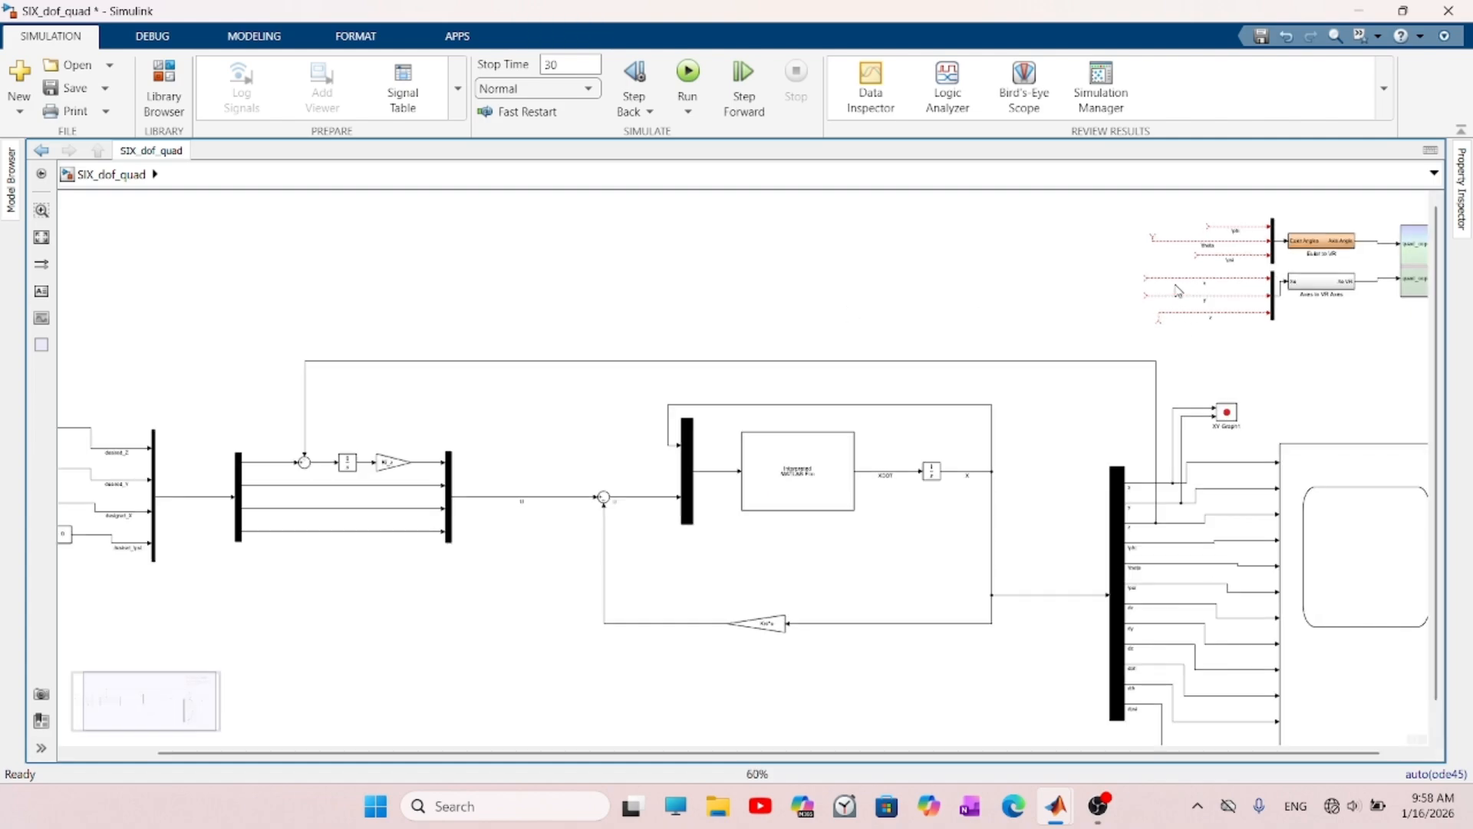
left_click(1209, 228)
left_click_drag(1211, 228, 1161, 583)
scroll(1174, 585, "up", 10)
left_click(1144, 549)
key("ctrl+z")
- Connect the \phi, \theta and \psi lines of the Euler to VR mux to the matching state demux signals
scroll(1130, 529, "down", 10)
left_click_drag(1125, 218, 1132, 506)
left_click_drag(1121, 228, 1144, 525)
left_click_drag(1160, 242, 1149, 543)
- Connect the x, y and z lines of the Axes to VR Axes mux to the matching state demux signals
left_click_drag(1114, 263, 1112, 451)
left_click_drag(1114, 278, 1116, 468)
left_click_drag(1126, 302, 1214, 480)
left_click(1259, 339)
left_click_drag(1278, 357, 1172, 373)
- Add a Gain block to the model near the z line and set its gain to -1
scroll(1173, 373, "up", 5)
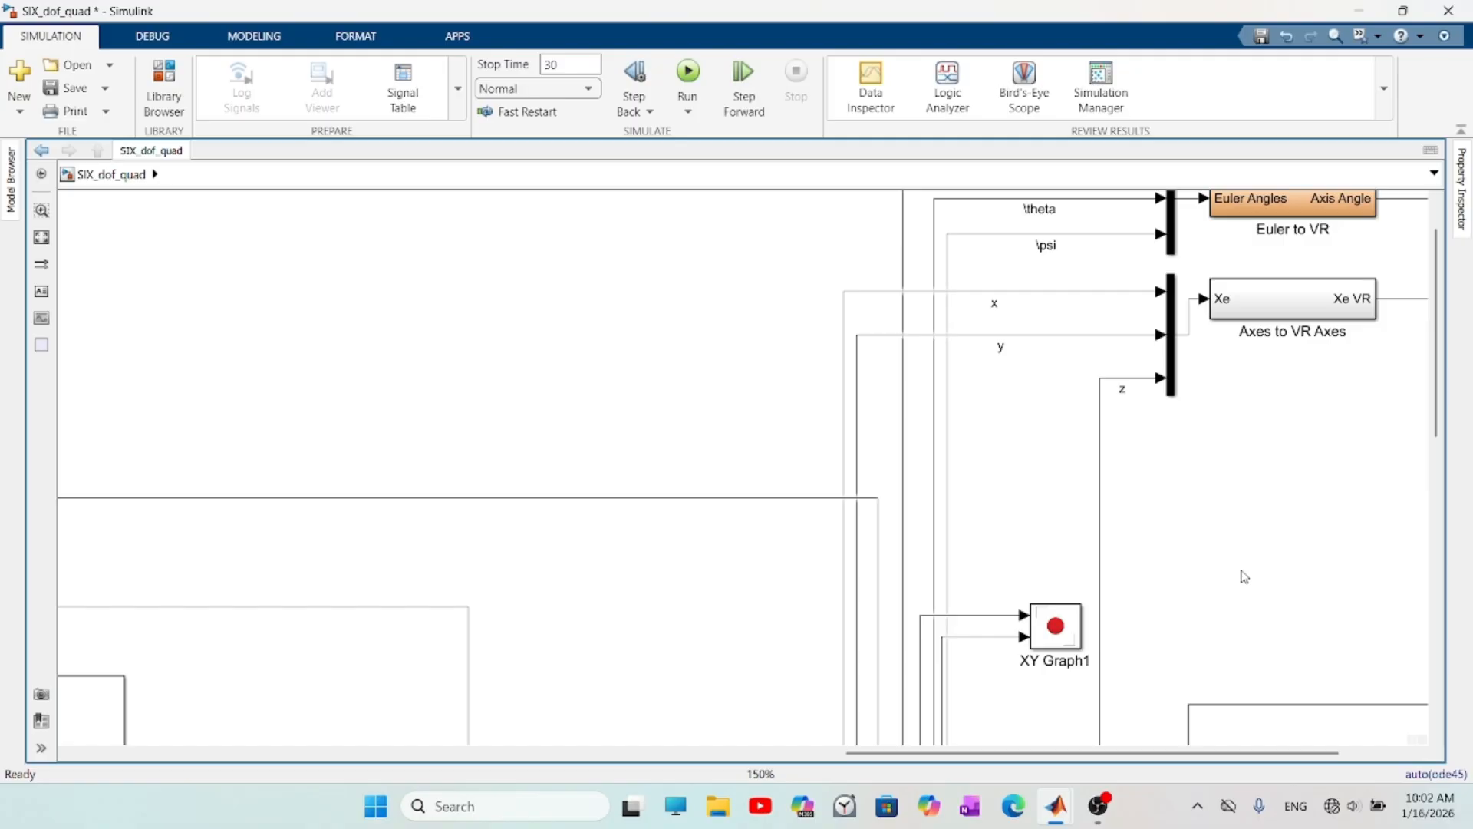
double_click(1242, 526)
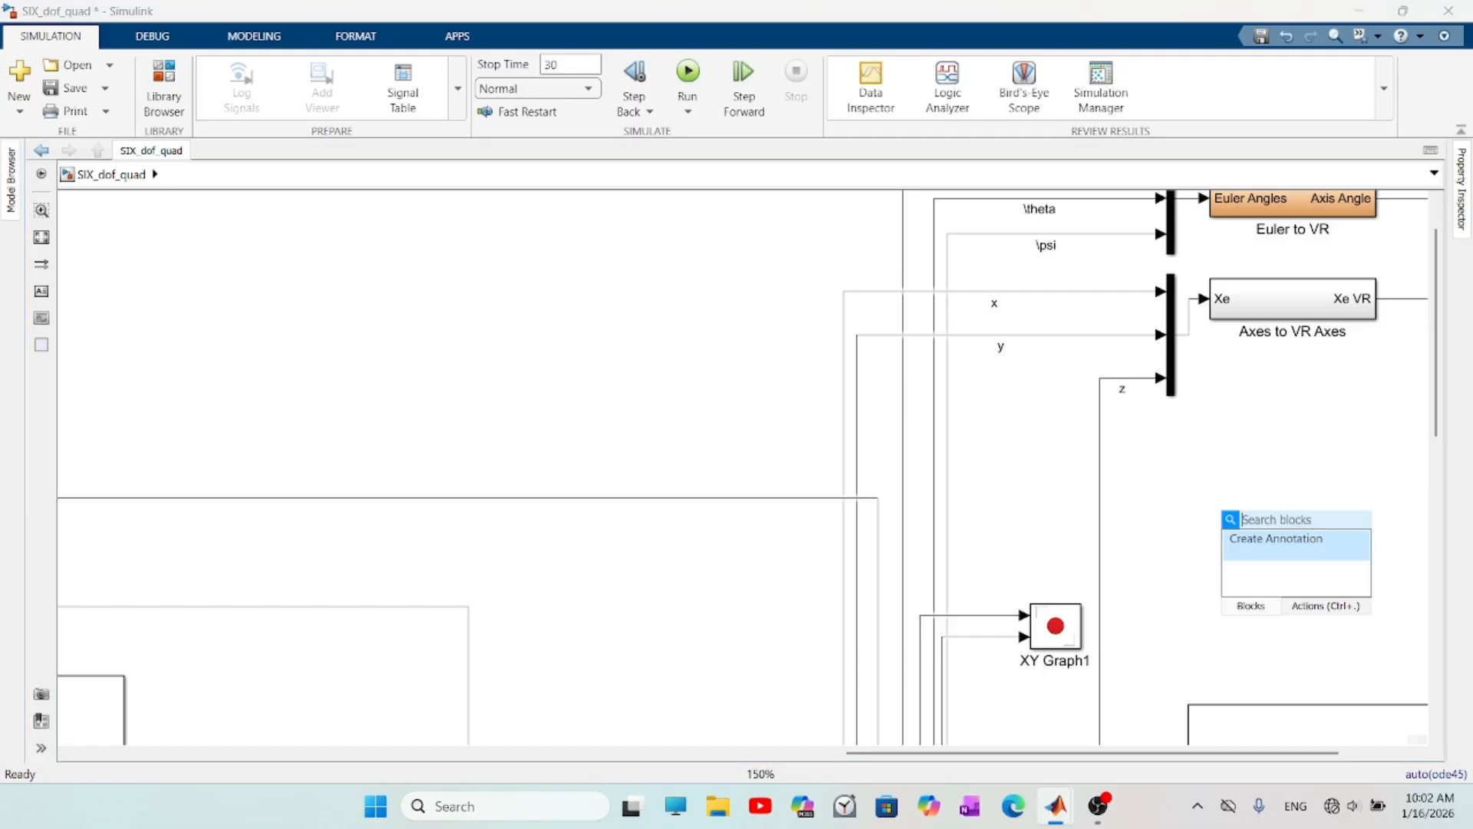
type("ga")
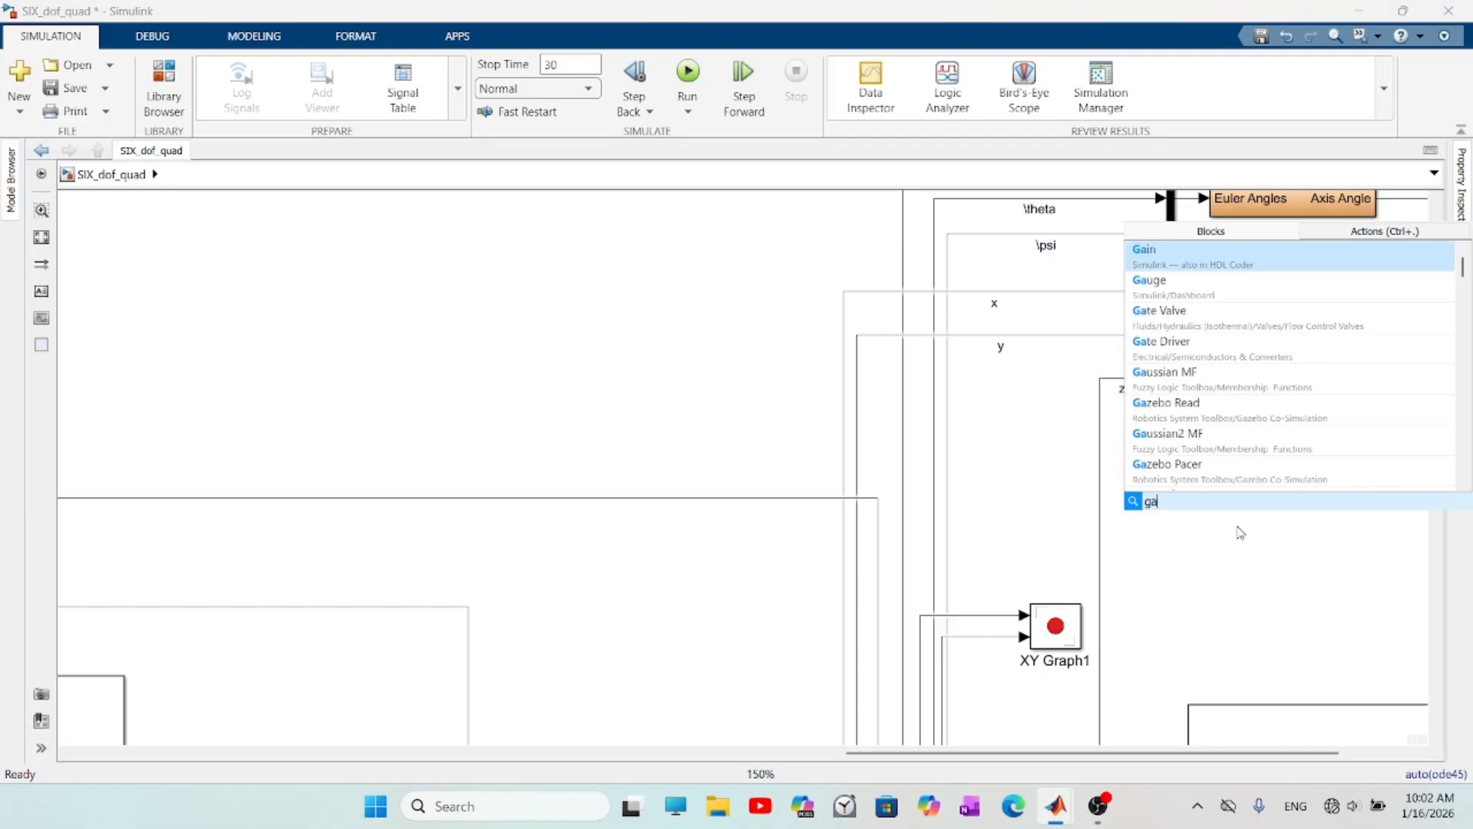
left_click(1178, 260)
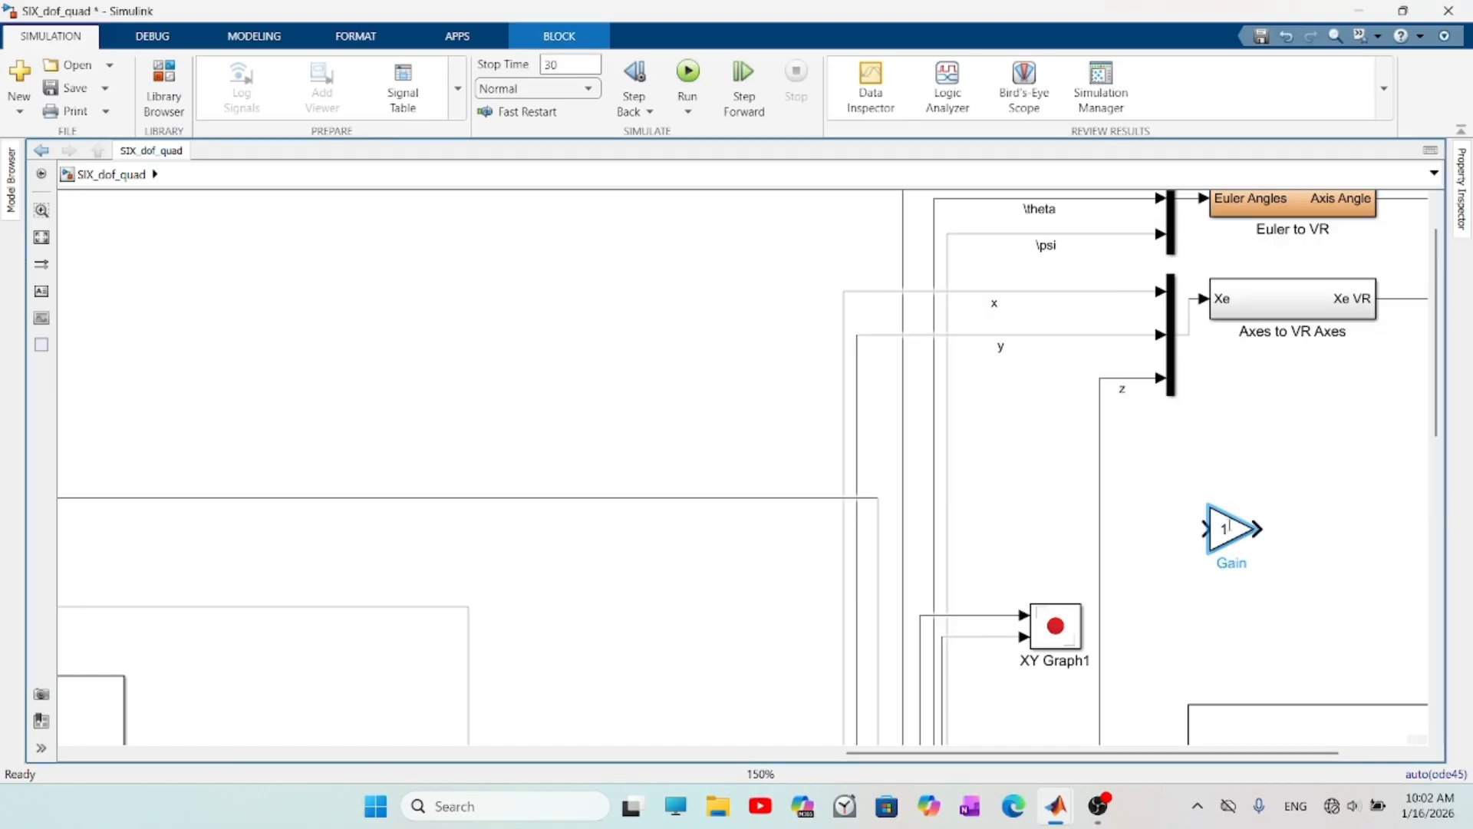
double_click(1229, 528)
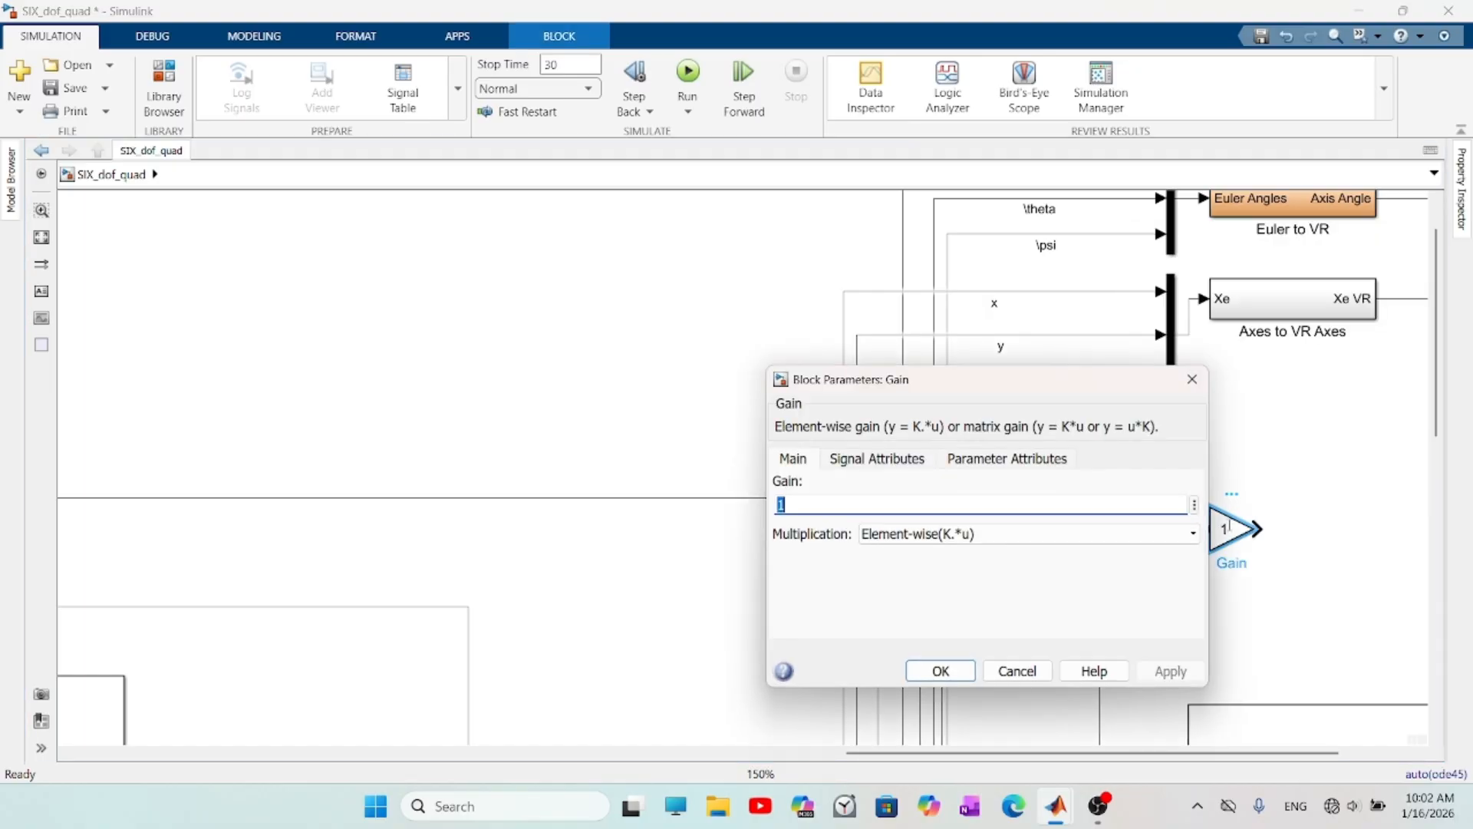
type("-1")
key("Return")
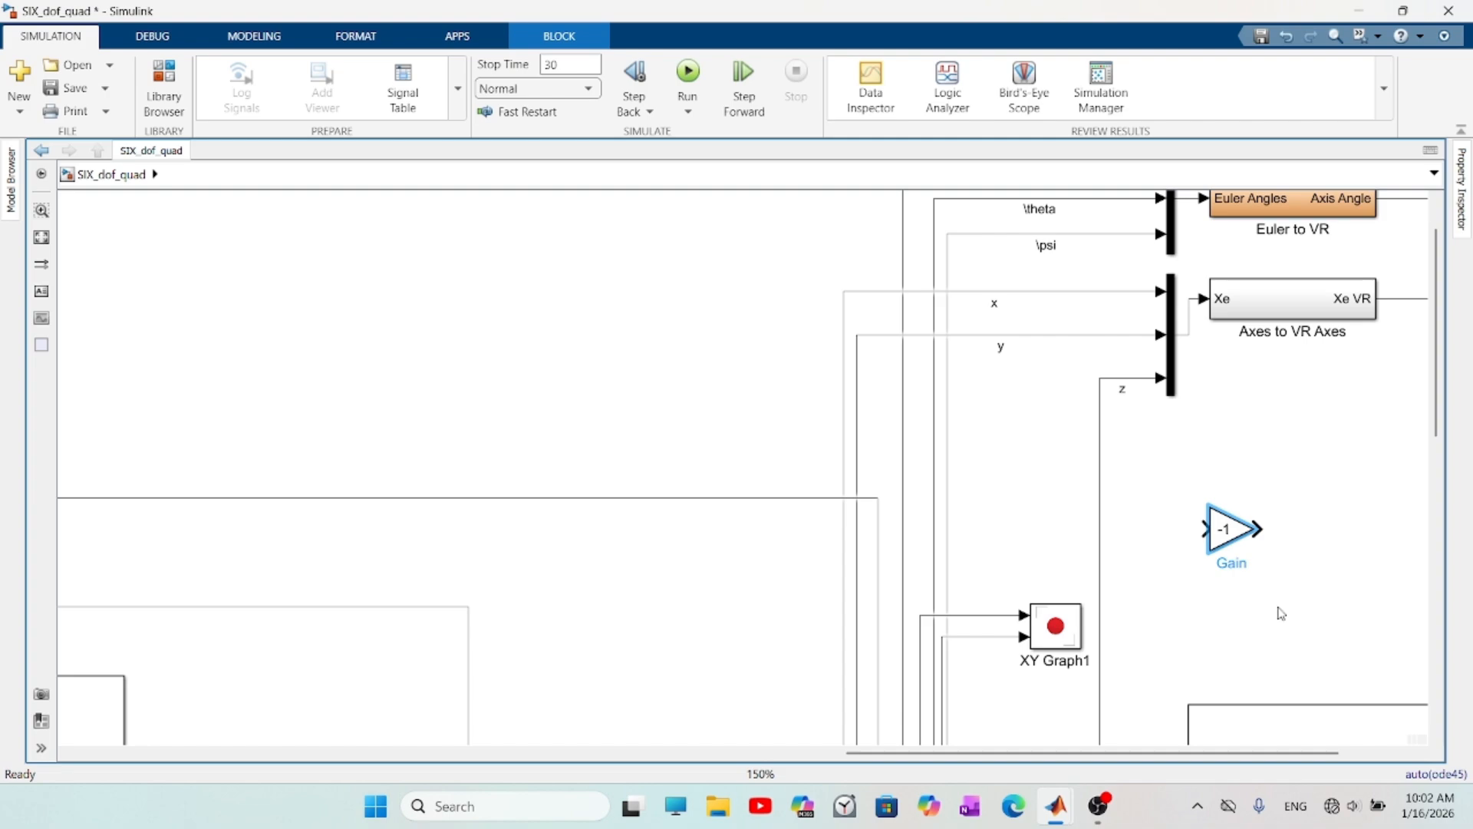
- Rotate the -1 gain to point upward and insert it into the z line feeding the Axes to VR Axes mux
key("ctrl+shift+r")
left_click_drag(1238, 539, 1105, 537)
left_click_drag(1303, 597, 1030, 597)
key("space")
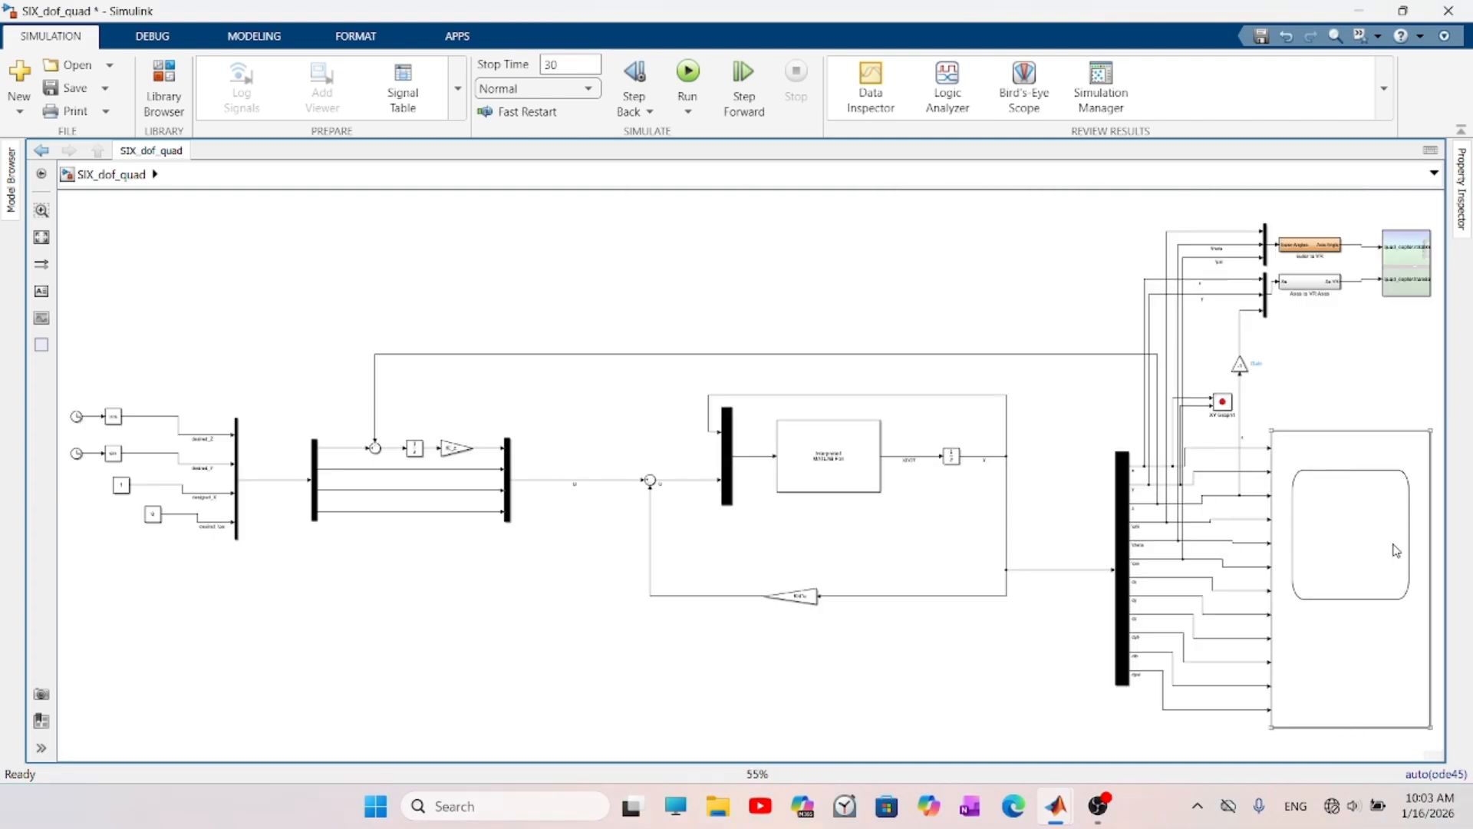
- Open the VR Sink's virtual world viewer, move it clear of the Simulink toolbar and run the simulation
left_click(1419, 274)
double_click(1419, 274)
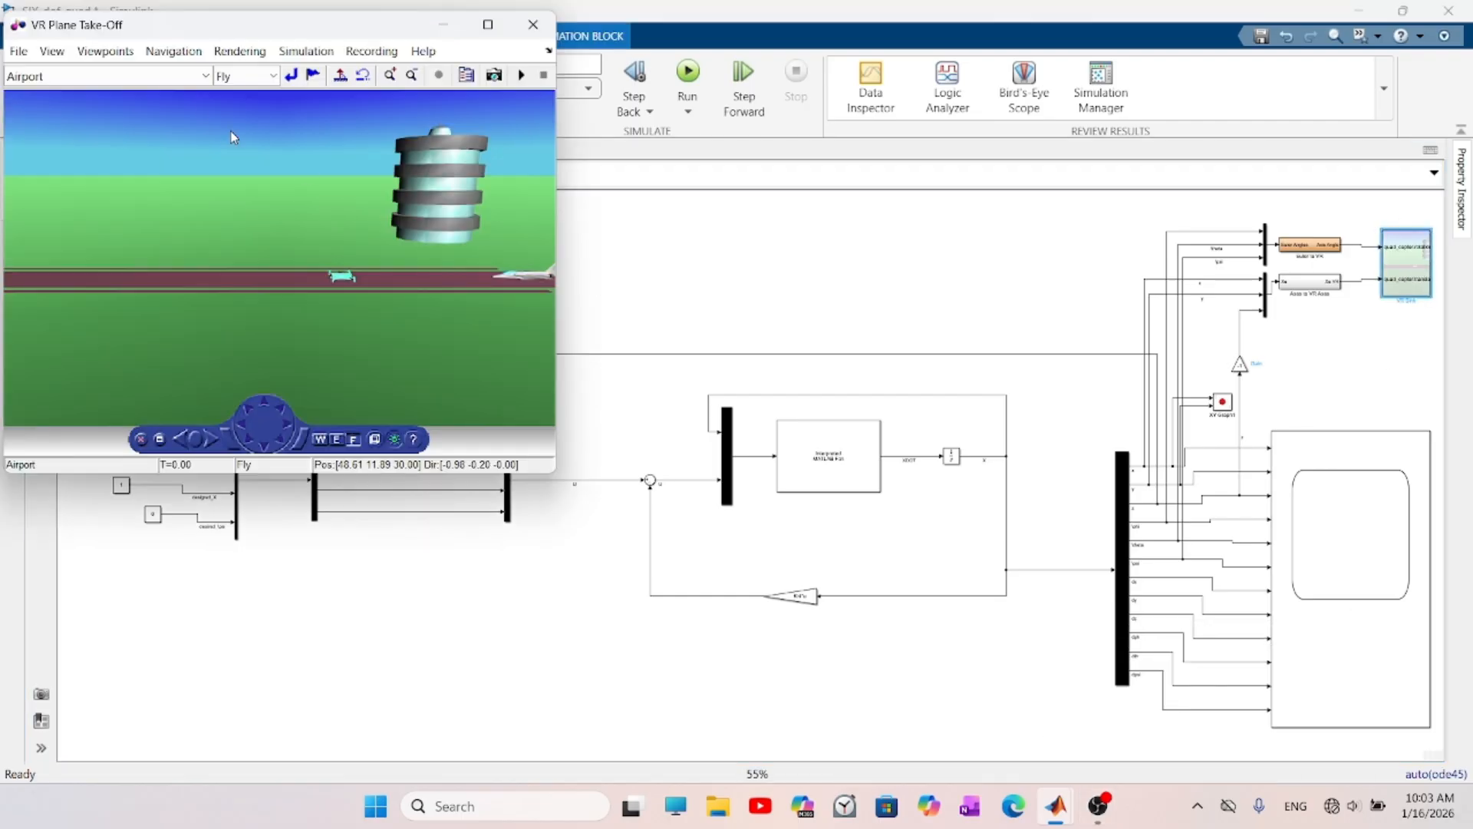
left_click_drag(178, 28, 477, 223)
left_click(687, 81)
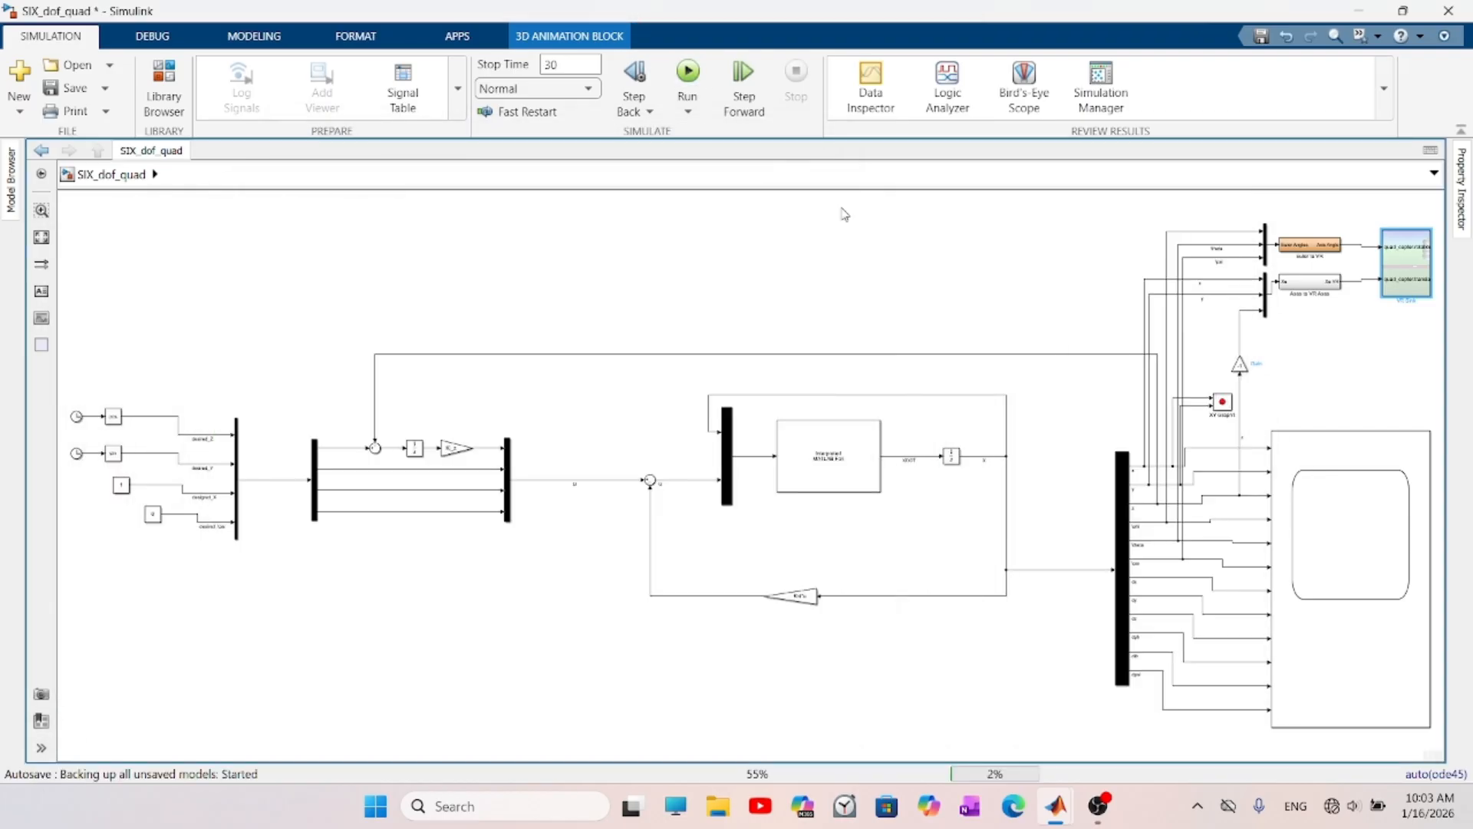
- Bring the VR Plane Take-Off viewer to the front and maximize it to watch the quadcopter during the simulation
left_click(1057, 807)
left_click(1315, 732)
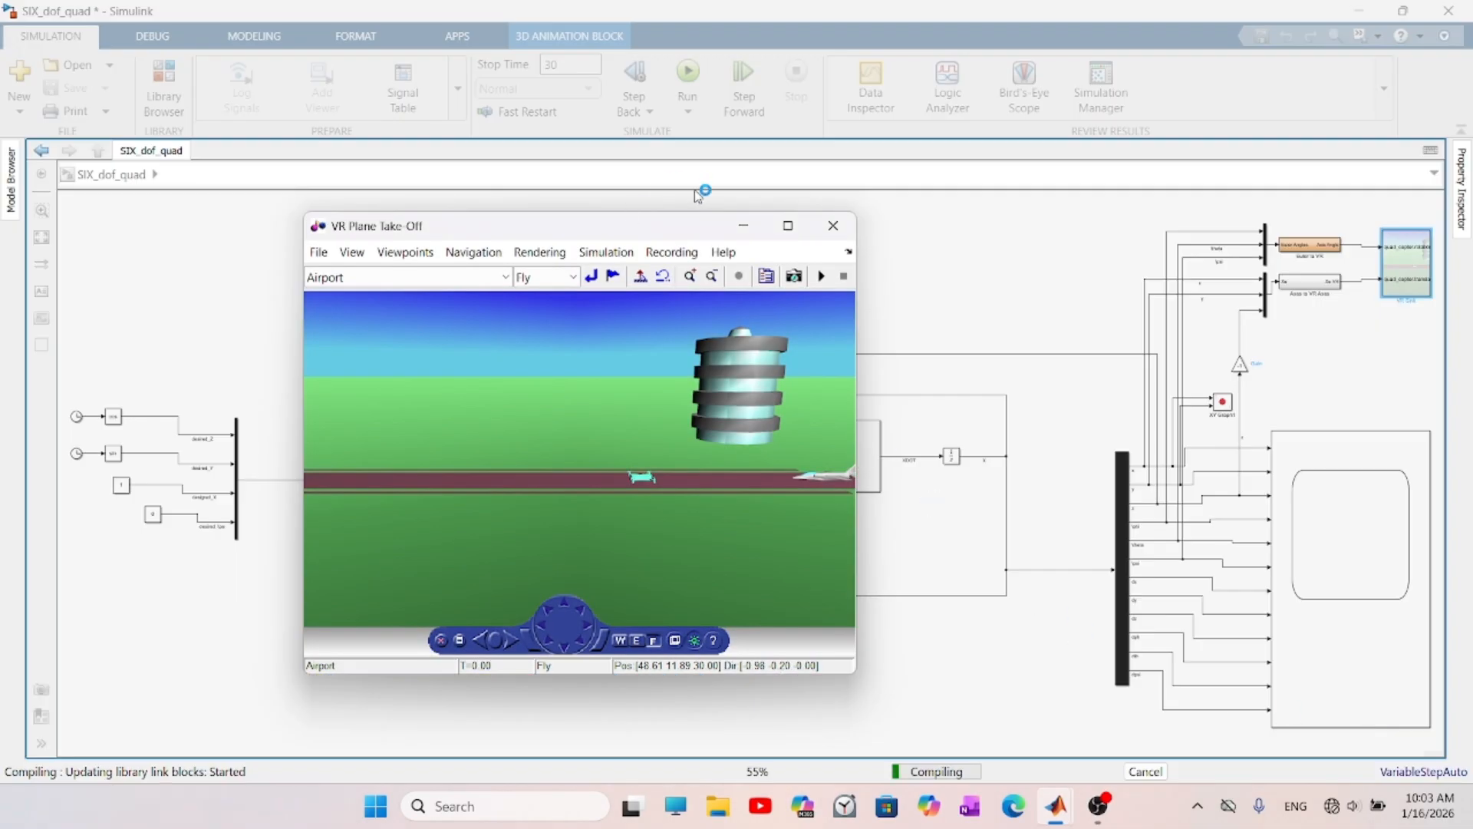
left_click(789, 225)
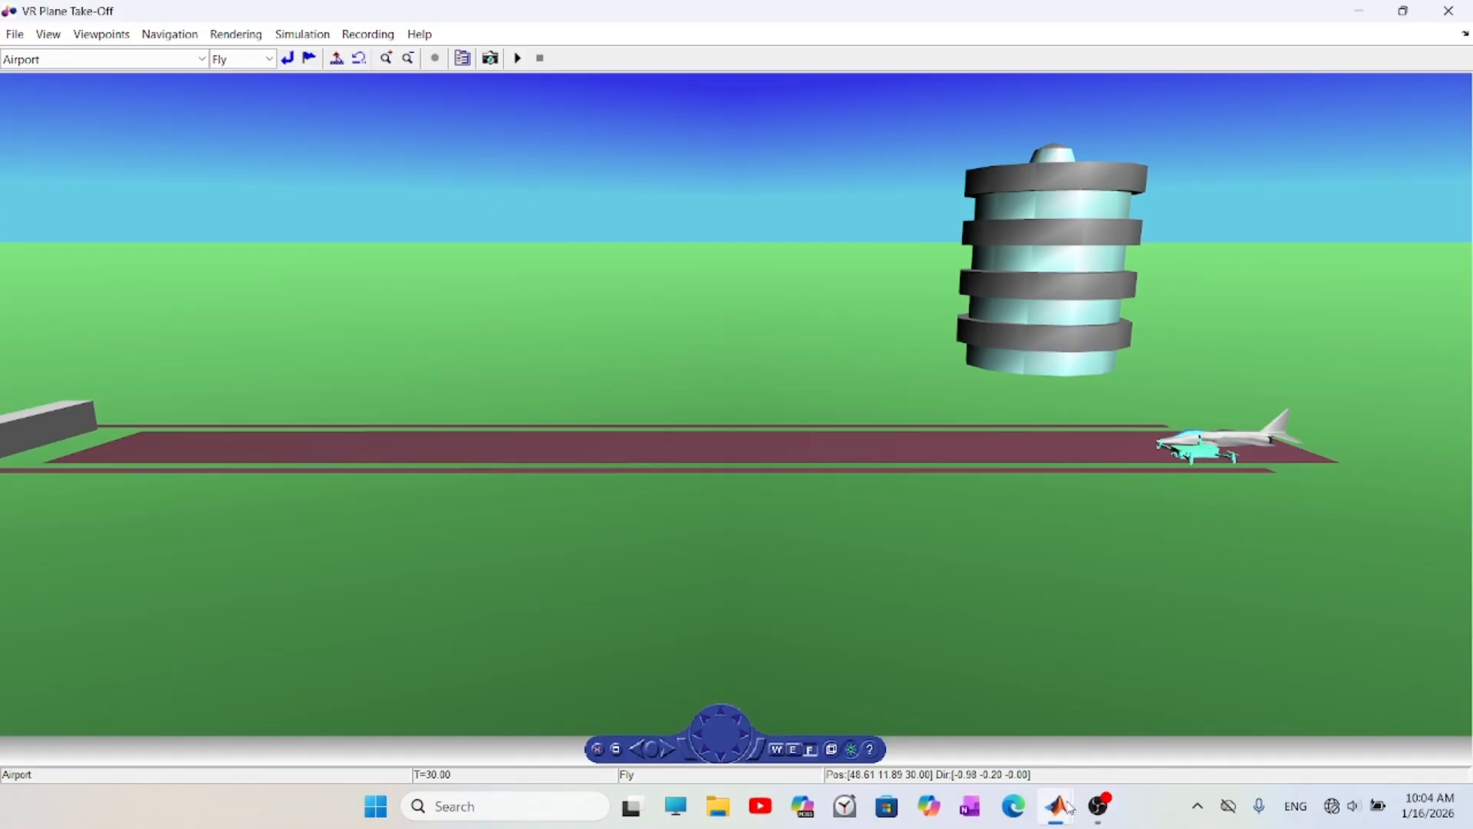
- Return to the Simulink model and examine the cosine, sine and constant sources feeding the desired Z, Y, X and psi signals
left_click(1356, 10)
scroll(133, 608, "up", 5)
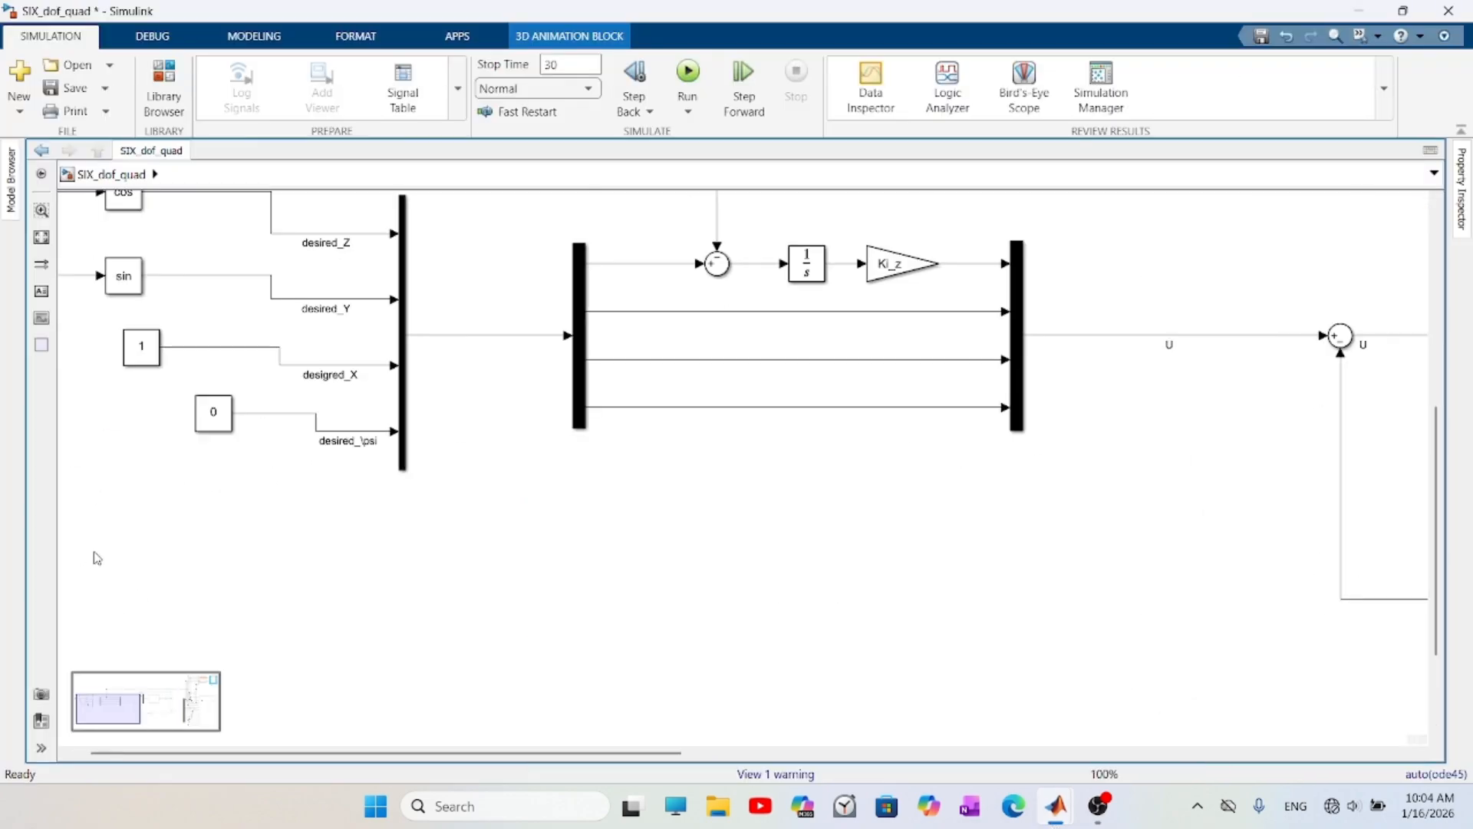
scroll(458, 737, "left", 1)
scroll(515, 246, "up", 4)
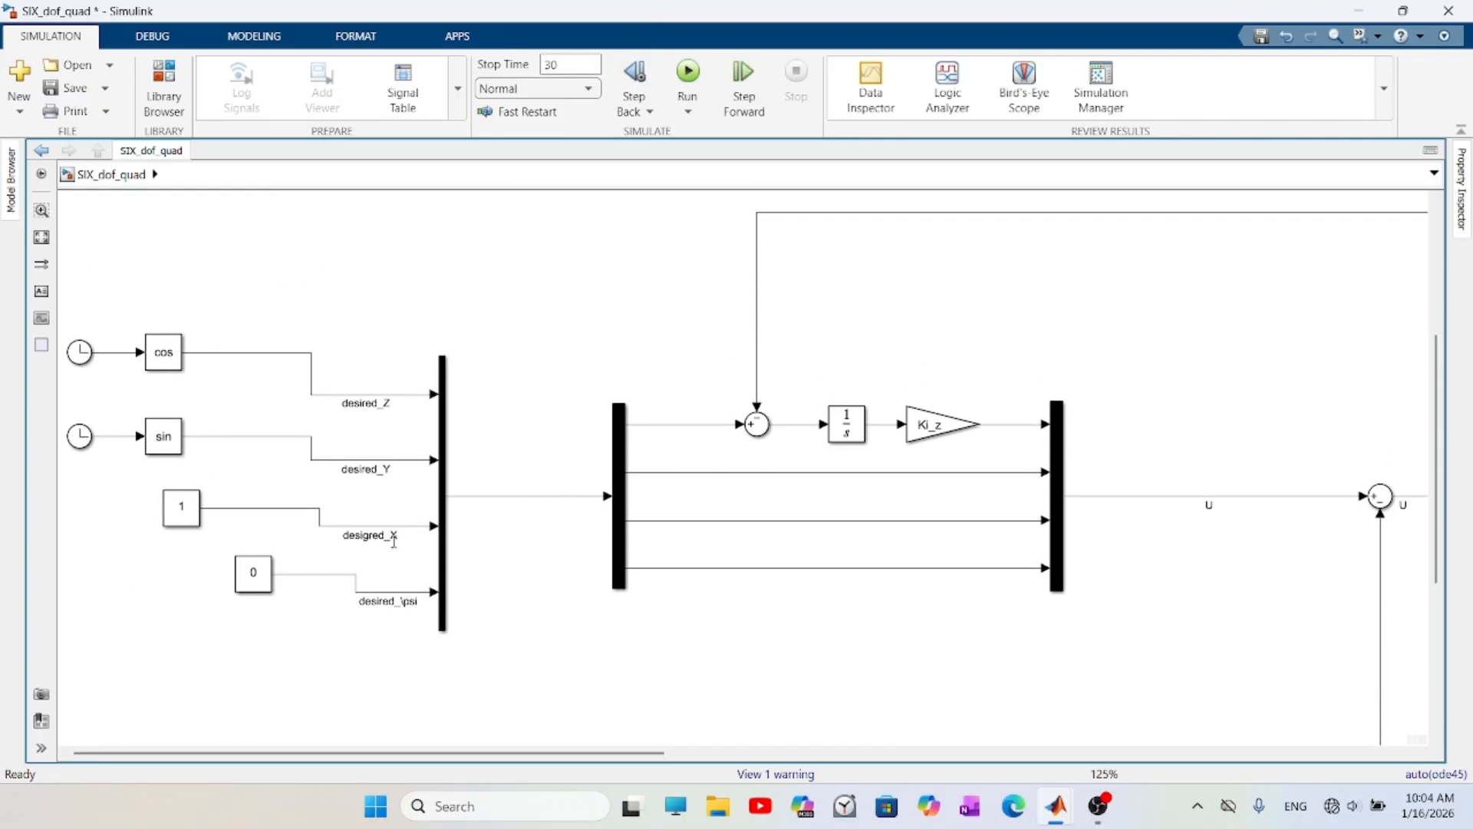
left_click_drag(221, 296, 99, 473)
left_click(626, 321)
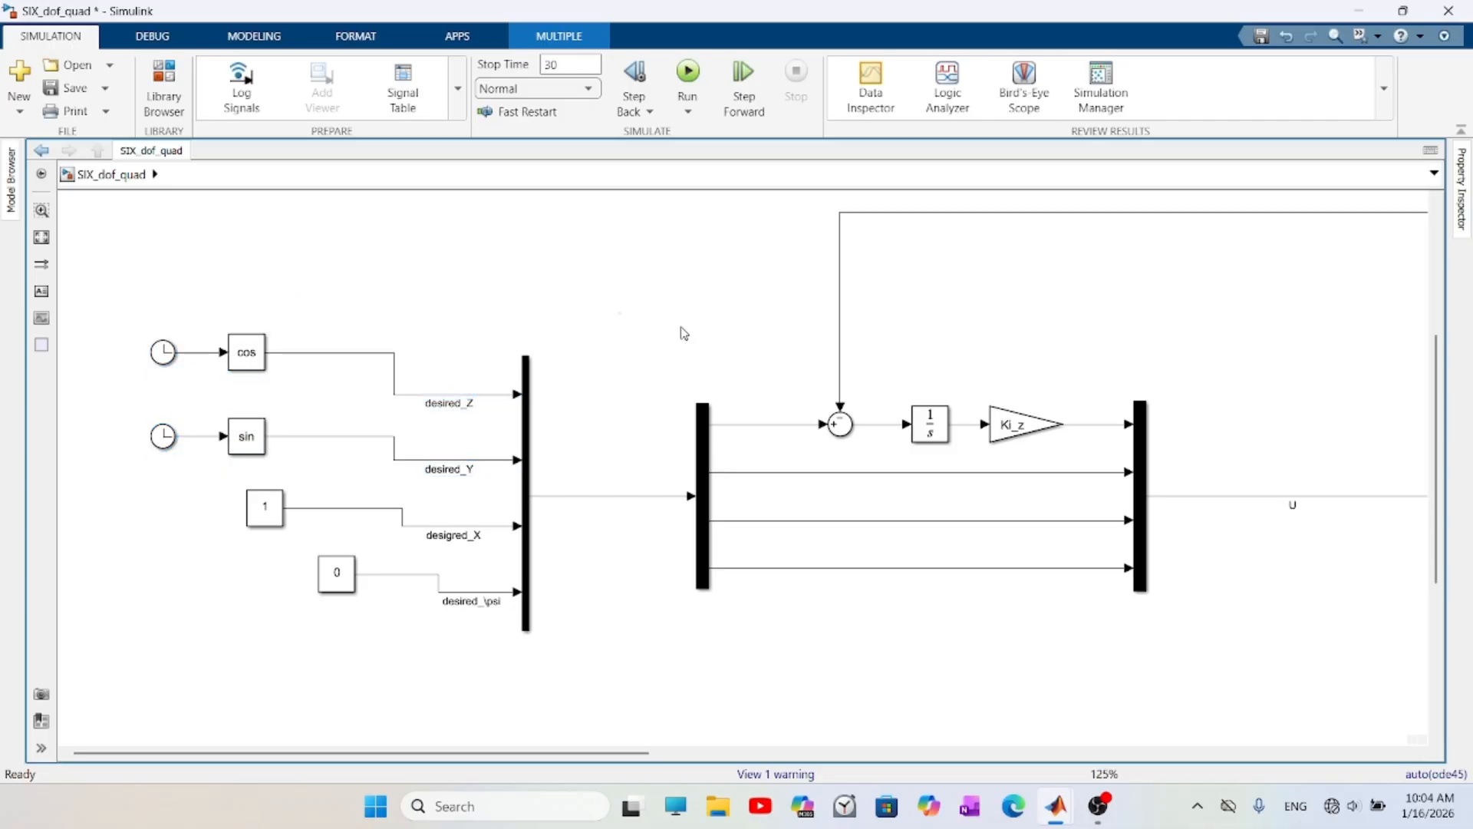
- View the quadcopter on the runway in the virtual world from farther back, and return to the SIX_dof_quad model
mouse_move(1056, 805)
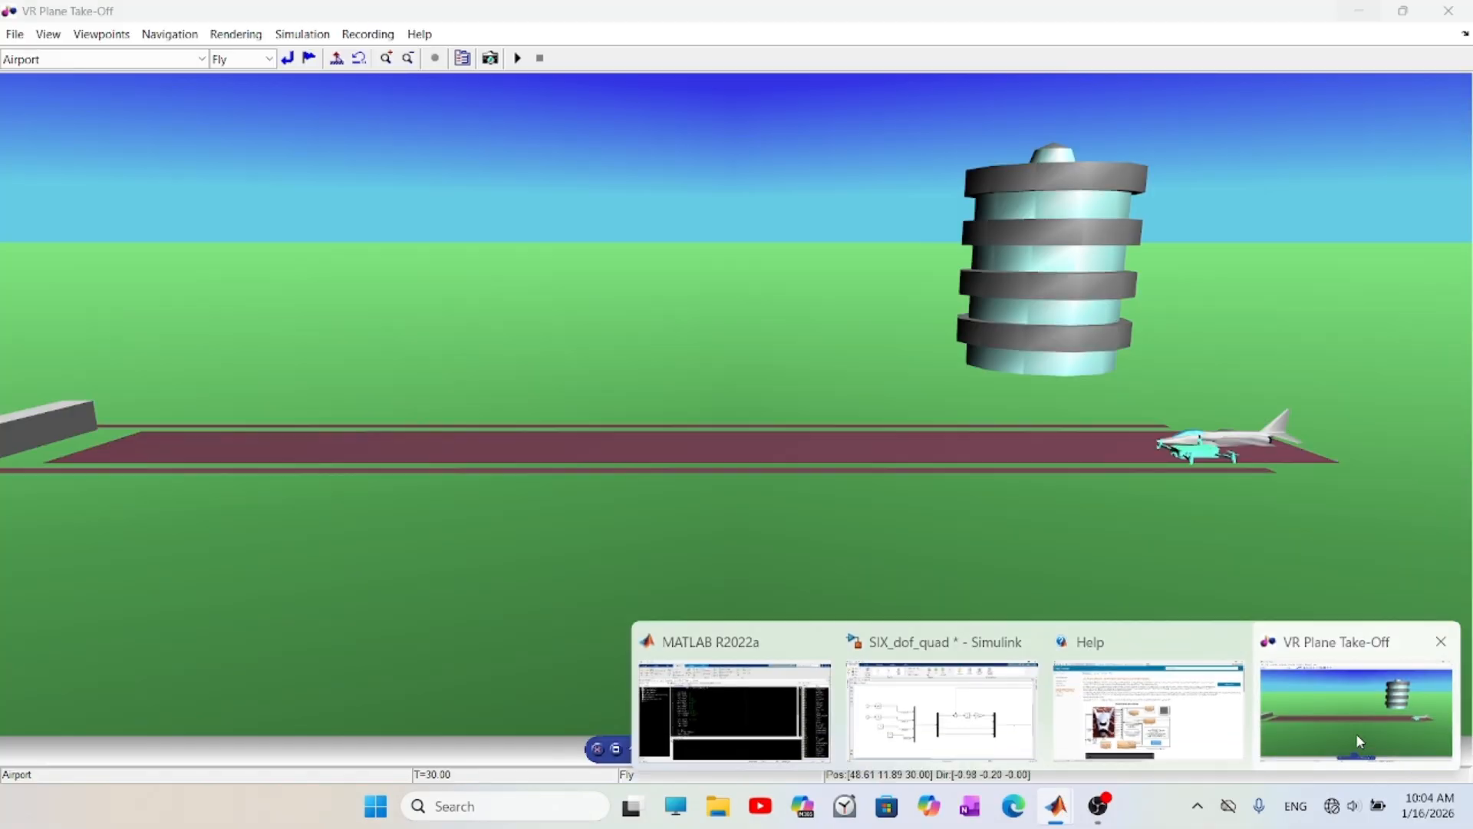
left_click(1356, 734)
scroll(1176, 515, "down", 3)
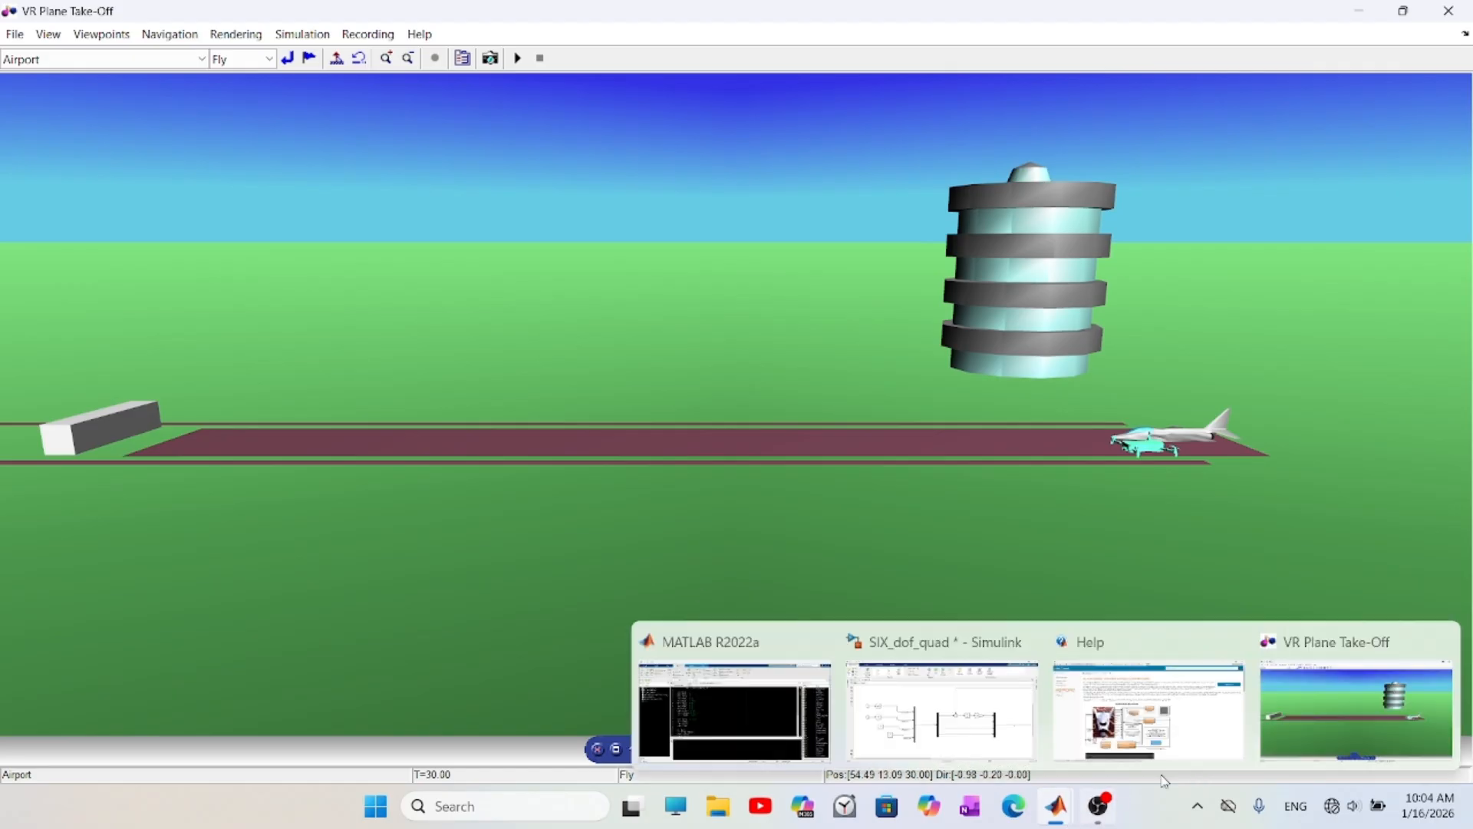
mouse_move(1104, 826)
mouse_move(1056, 808)
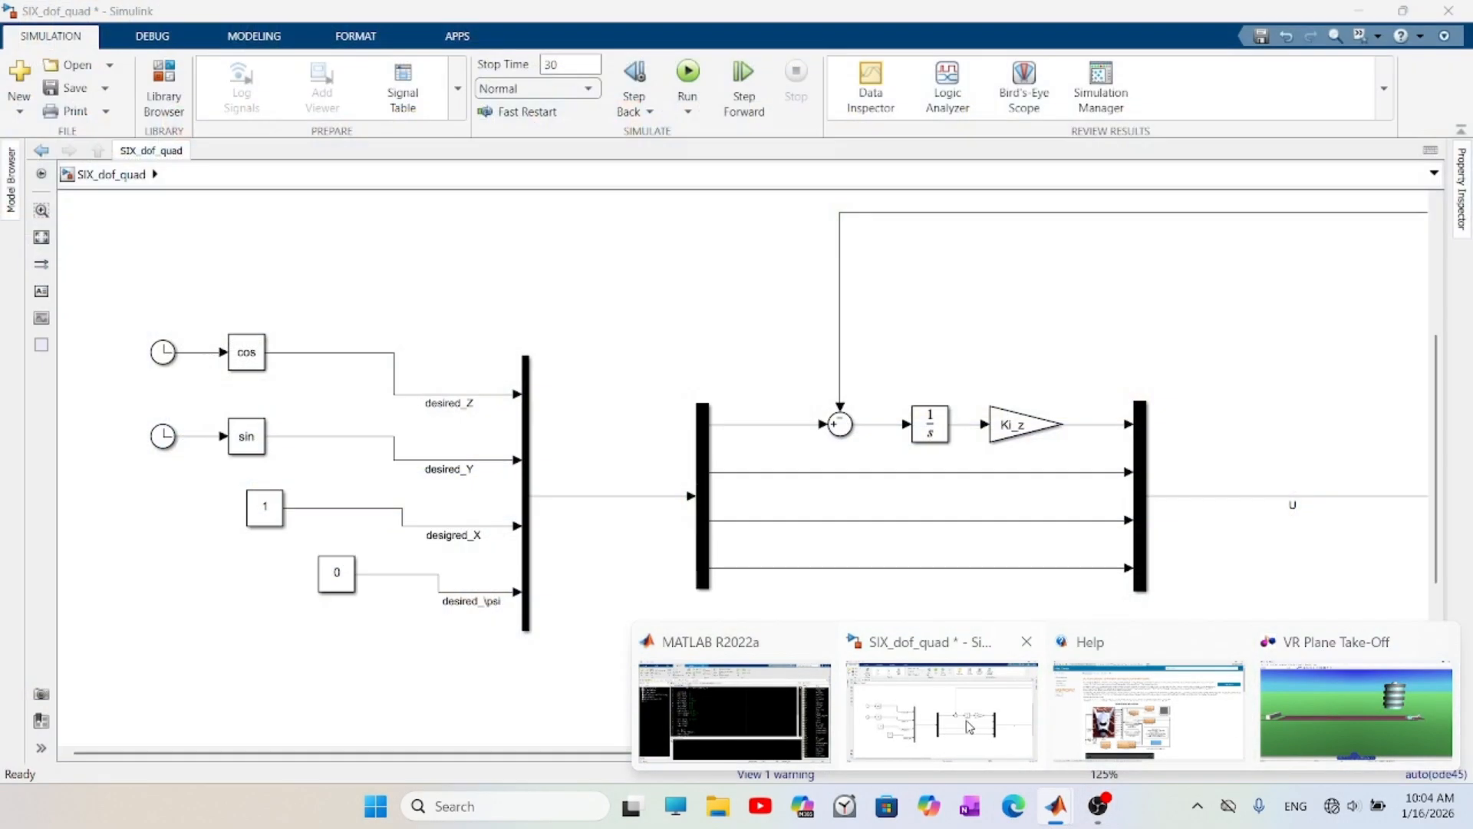
left_click(969, 727)
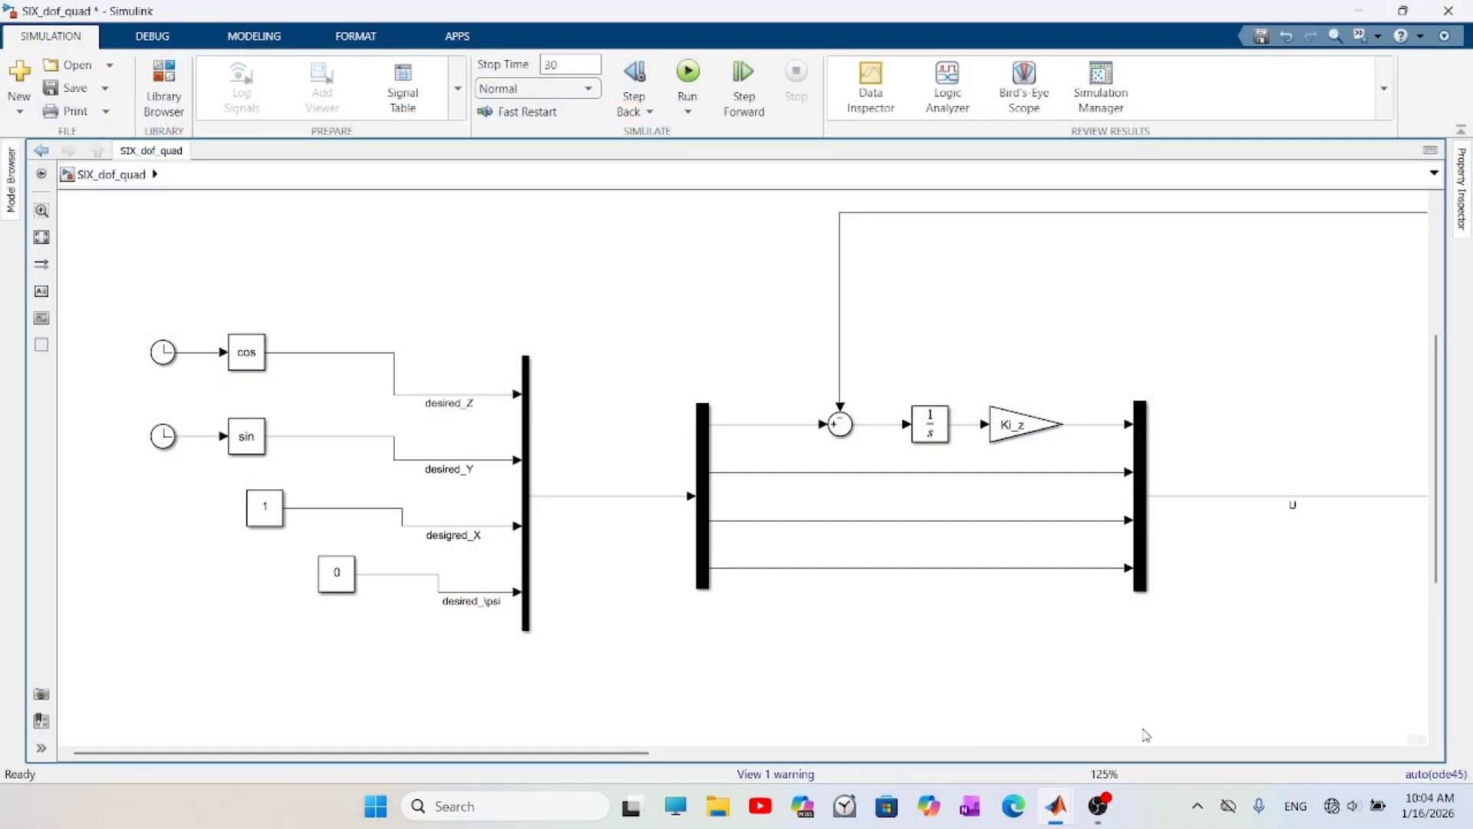